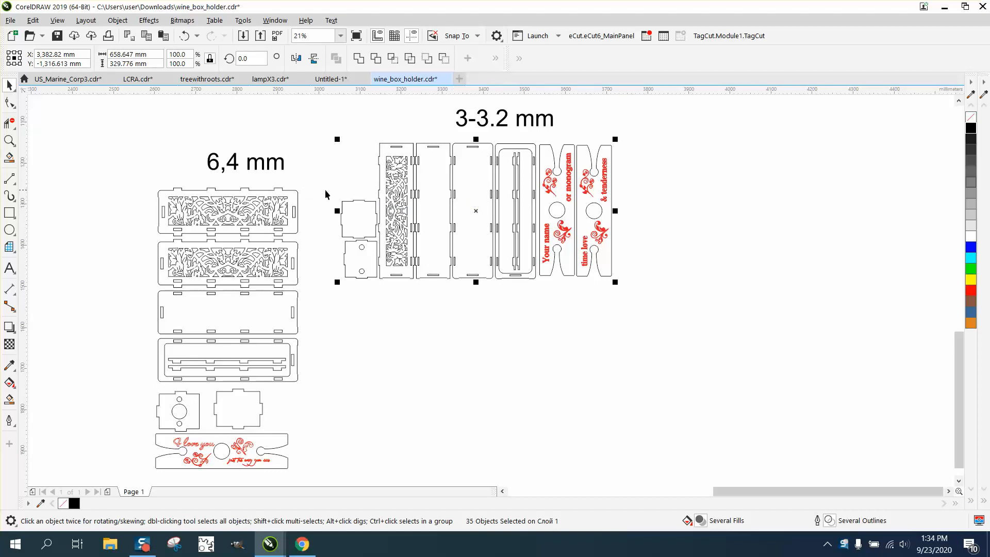
Smart-fill the lower-left slot of the top 6,4 mm panel, move the filled copy aside to check its size, and delete it
click(10, 141)
drag(189, 182, 311, 260)
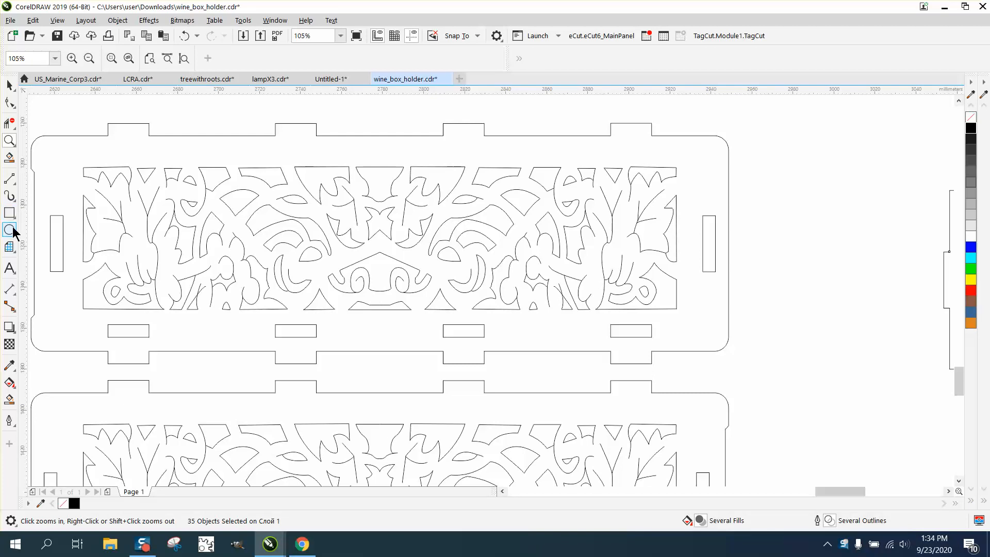
click(10, 387)
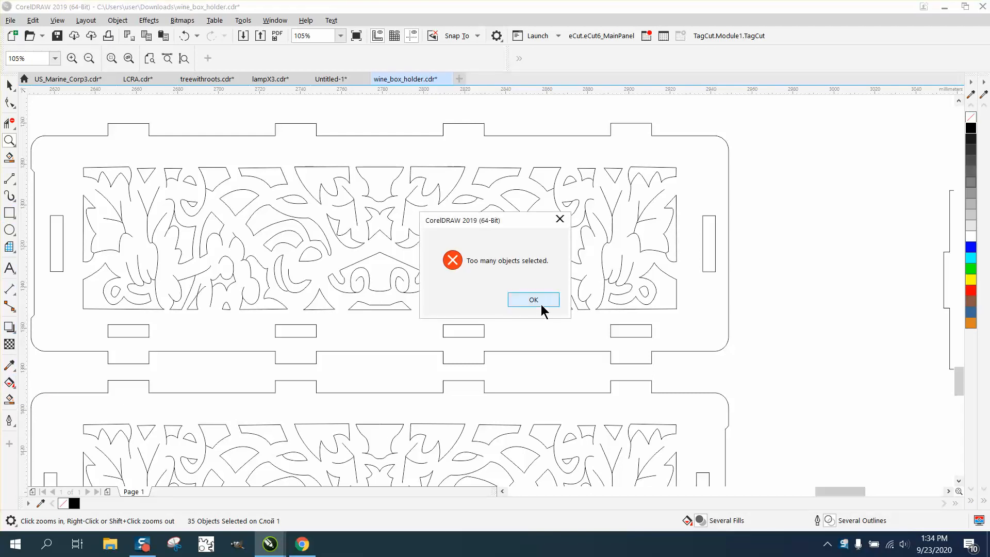
click(540, 302)
click(10, 400)
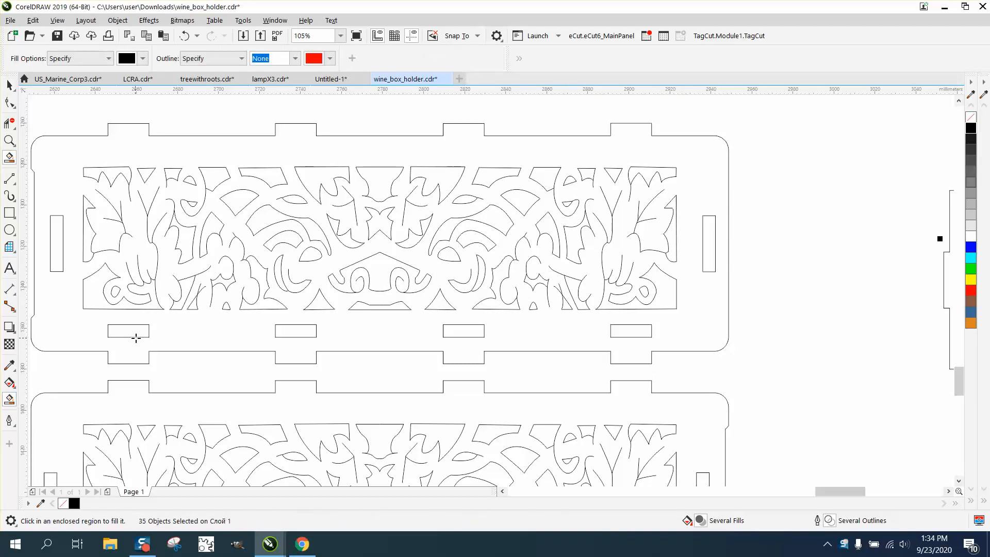
click(138, 332)
key(space)
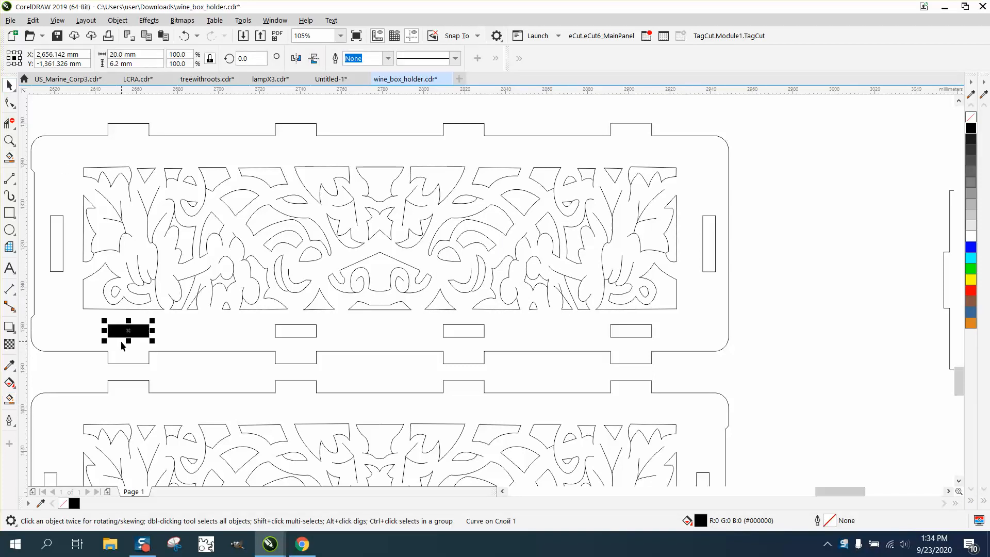
drag(127, 330, 187, 329)
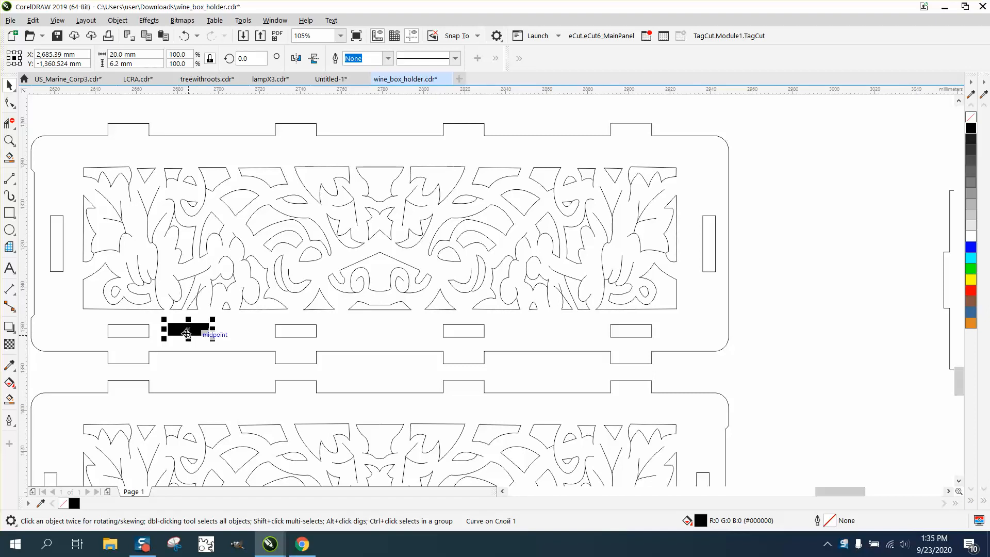
key(Delete)
Smart-fill a side slot of the patterned 3-3.2 mm panel, move the filled copy clear of the parts to check its size, and delete it
scroll(164, 327, down, 3)
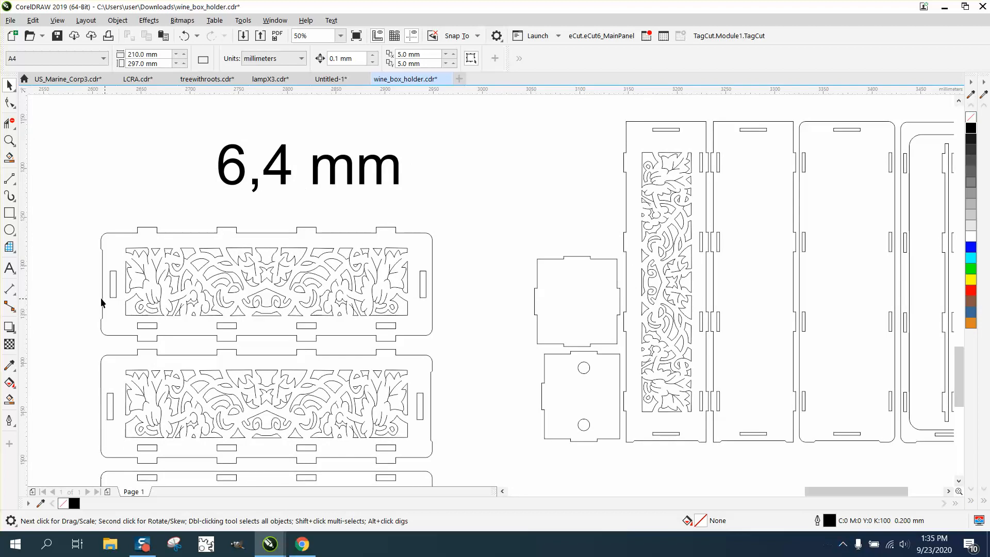
click(9, 398)
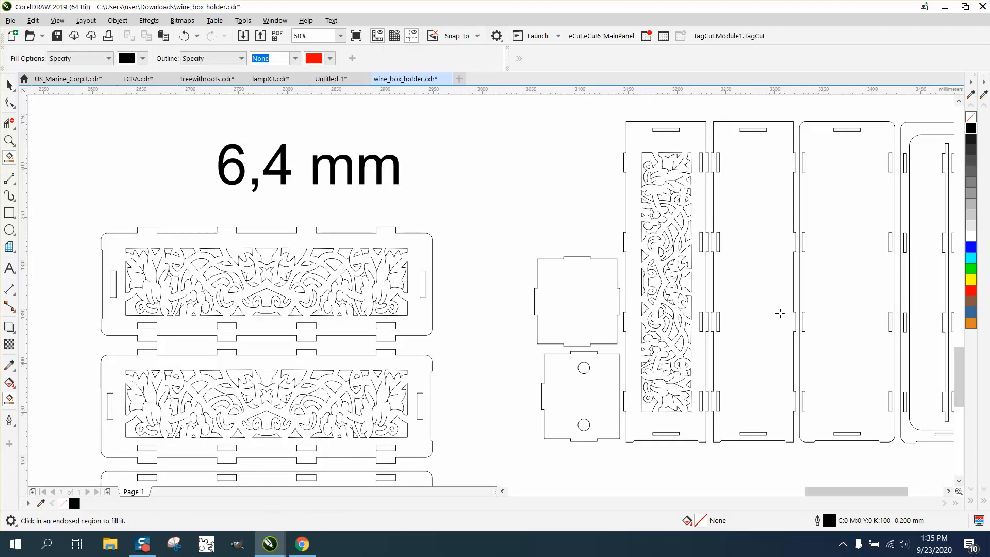
click(701, 245)
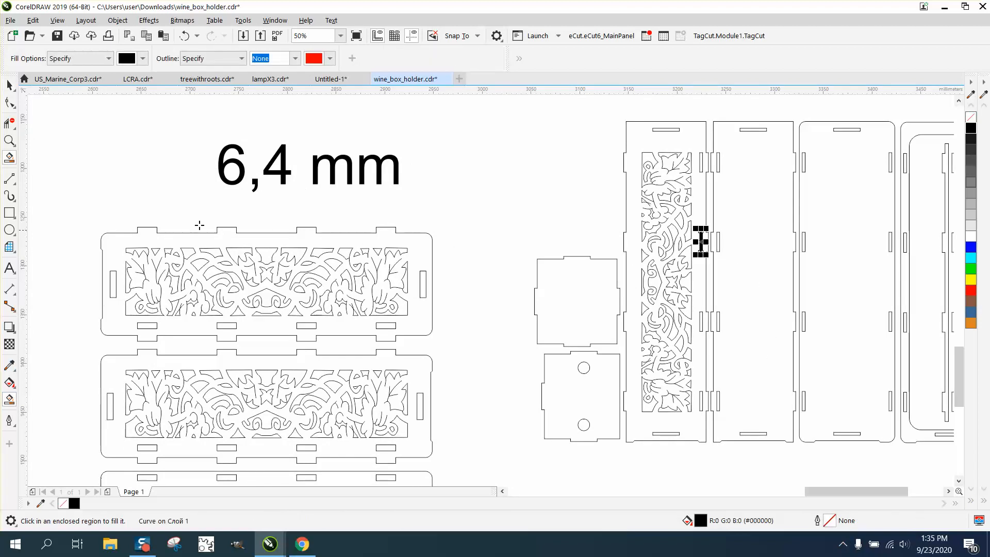
click(9, 86)
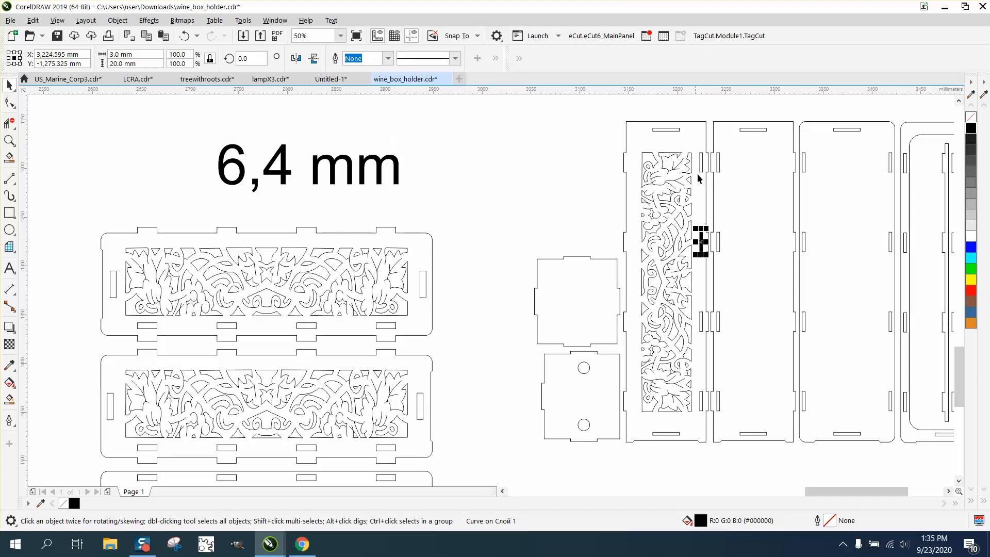
drag(694, 241, 572, 231)
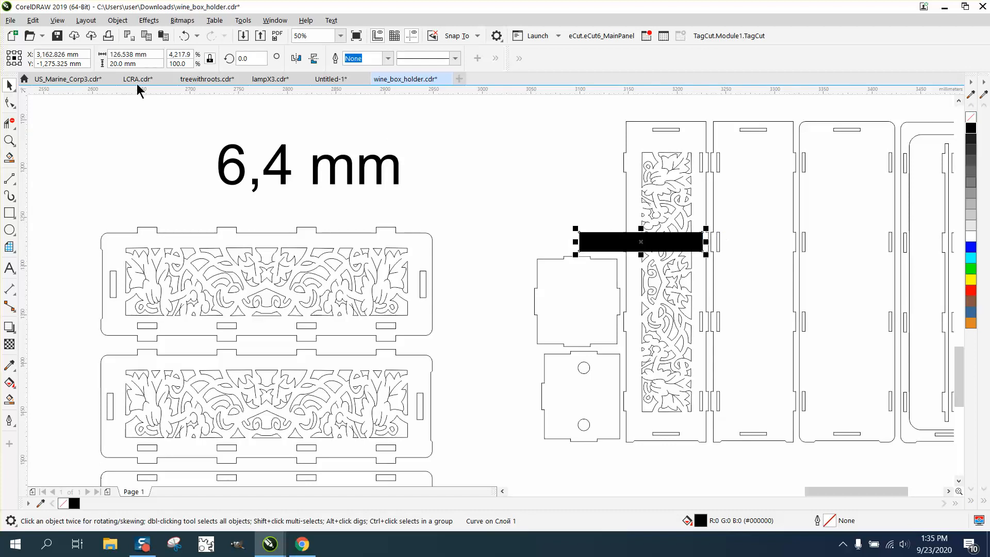
click(184, 36)
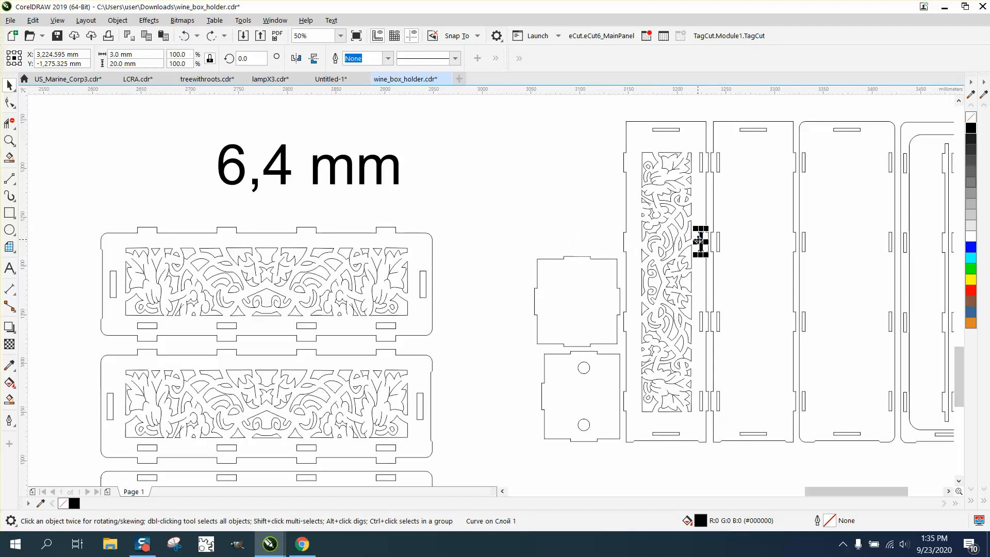
drag(701, 241, 549, 217)
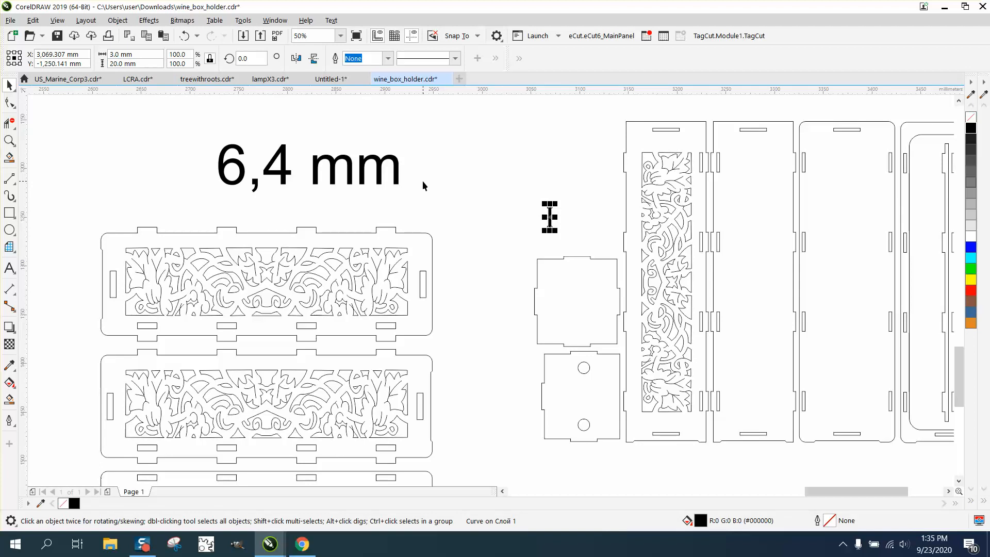
scroll(423, 181, down, 1)
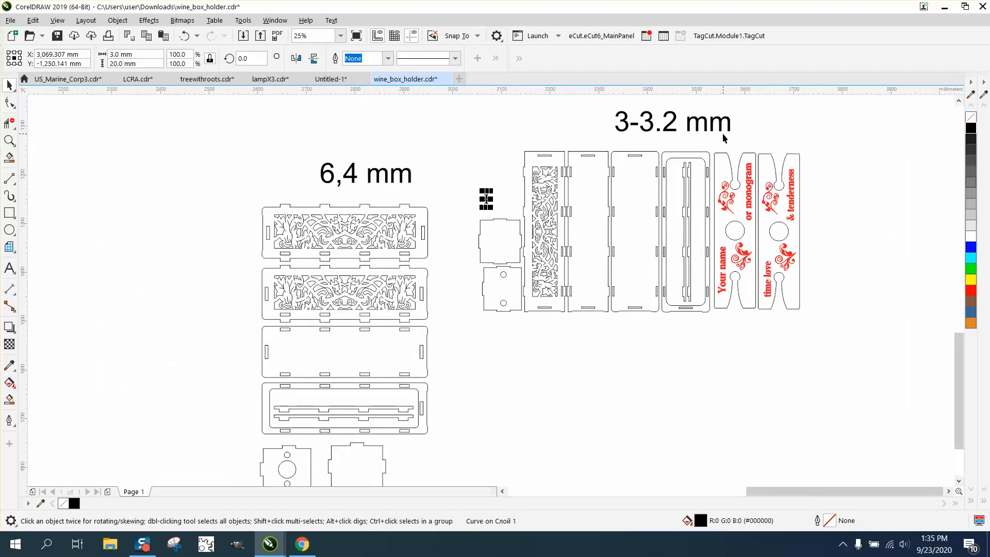
key(Delete)
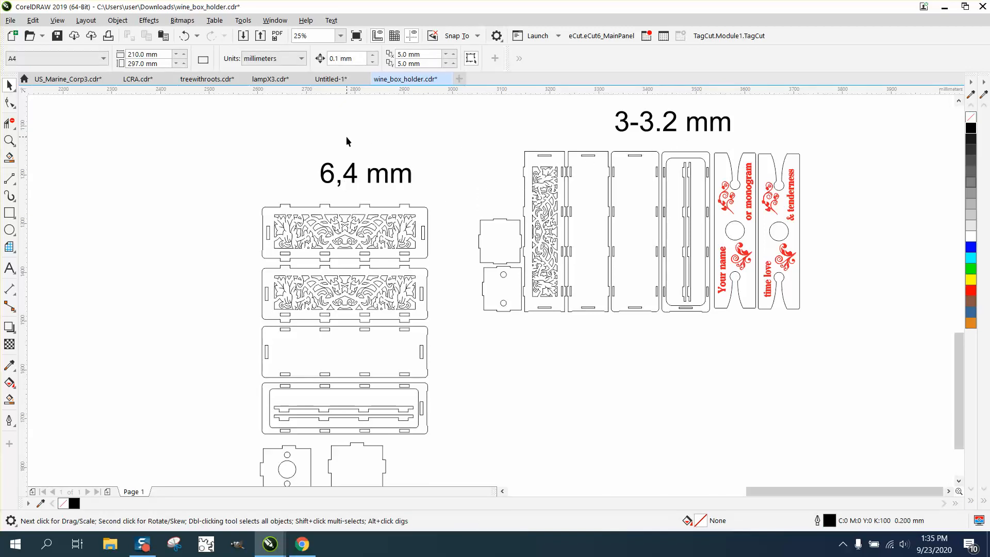
Smart-fill the lower-left slot of the top 6,4 mm panel again and place the filled copy in the empty space beside the panel
click(10, 401)
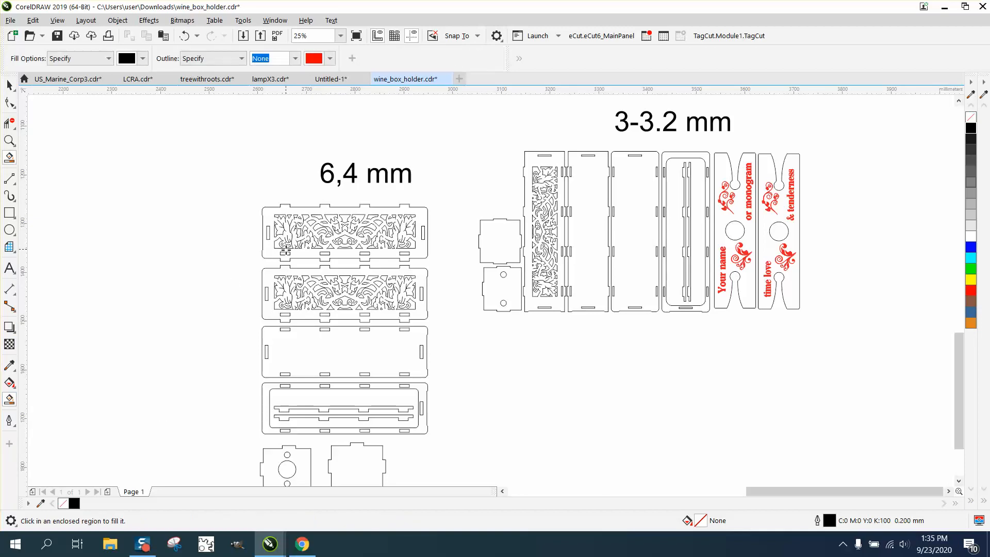
click(286, 253)
key(space)
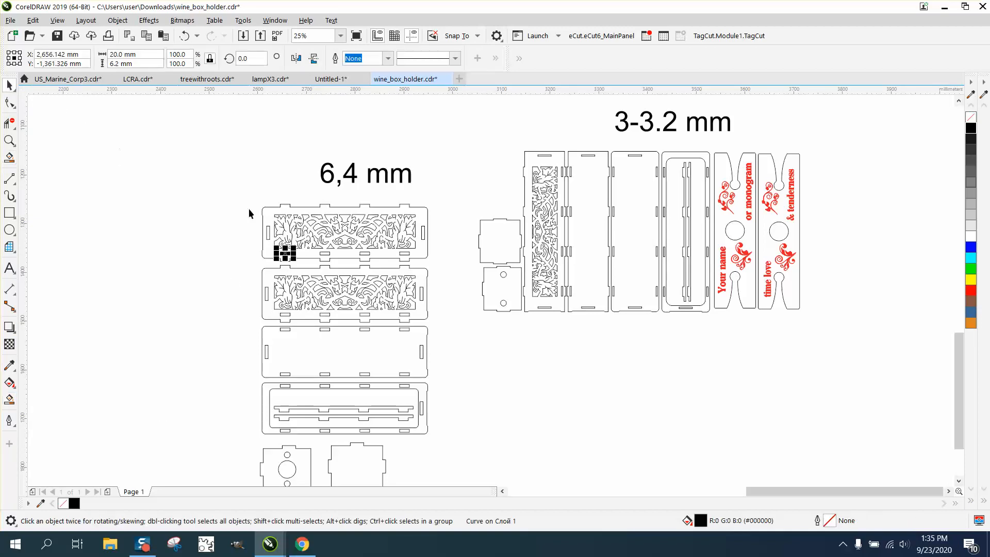
drag(284, 253, 184, 238)
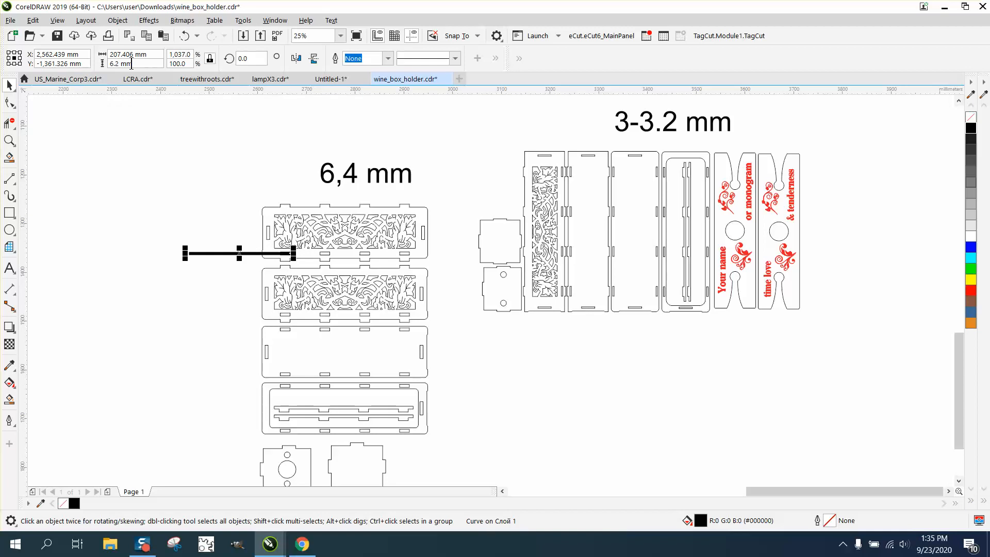
click(182, 34)
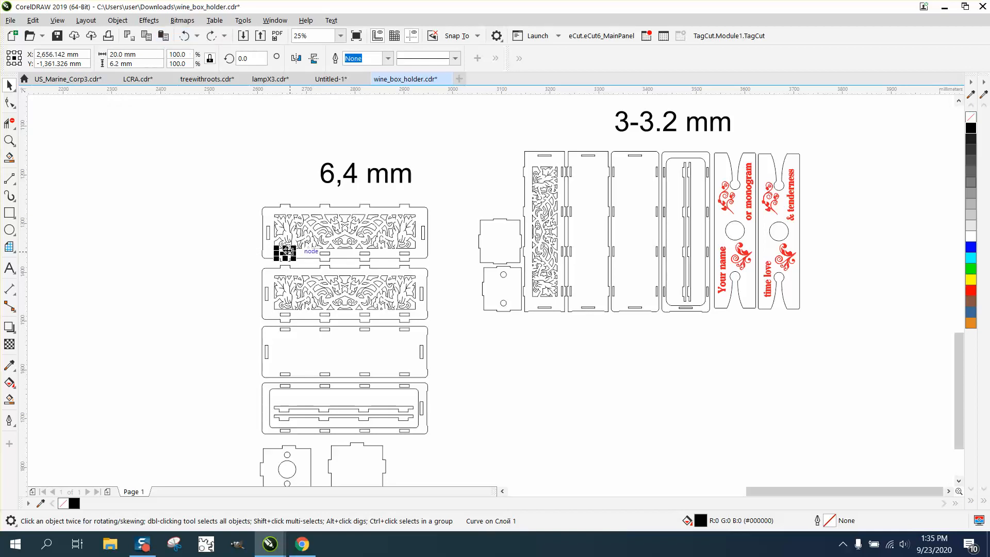
drag(212, 250, 212, 249)
click(226, 184)
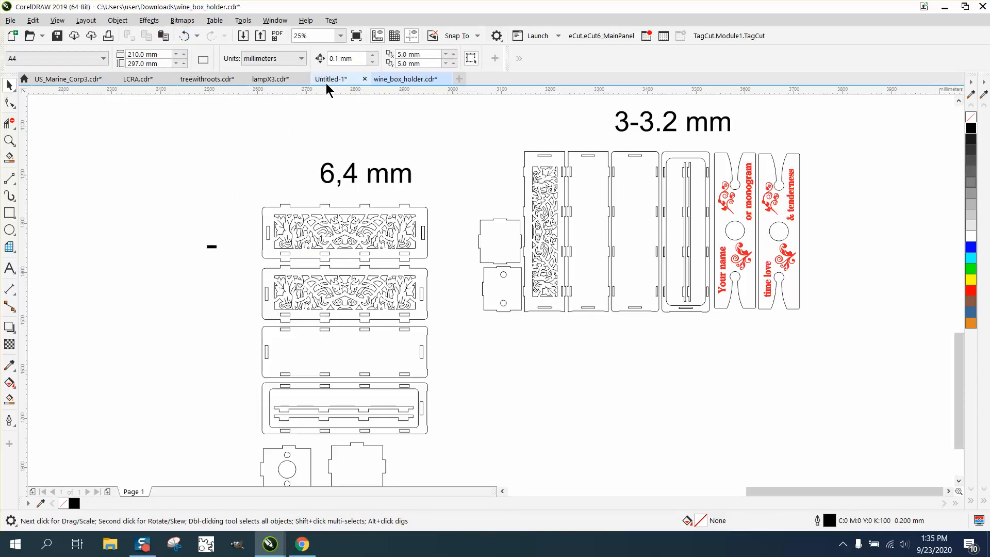
Change the drawing units to inches and select the filled slot copy to check its height
click(299, 58)
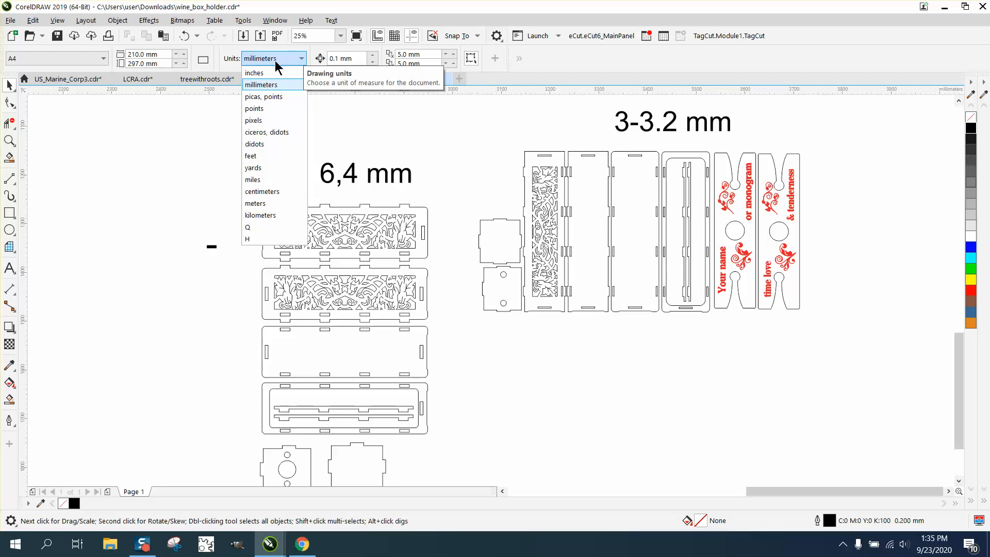
click(254, 73)
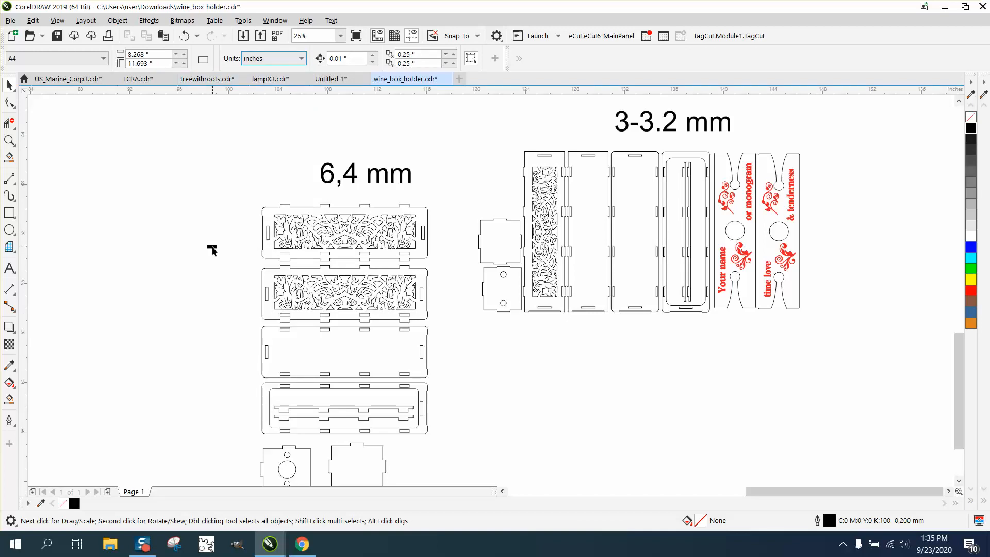
click(212, 247)
click(129, 63)
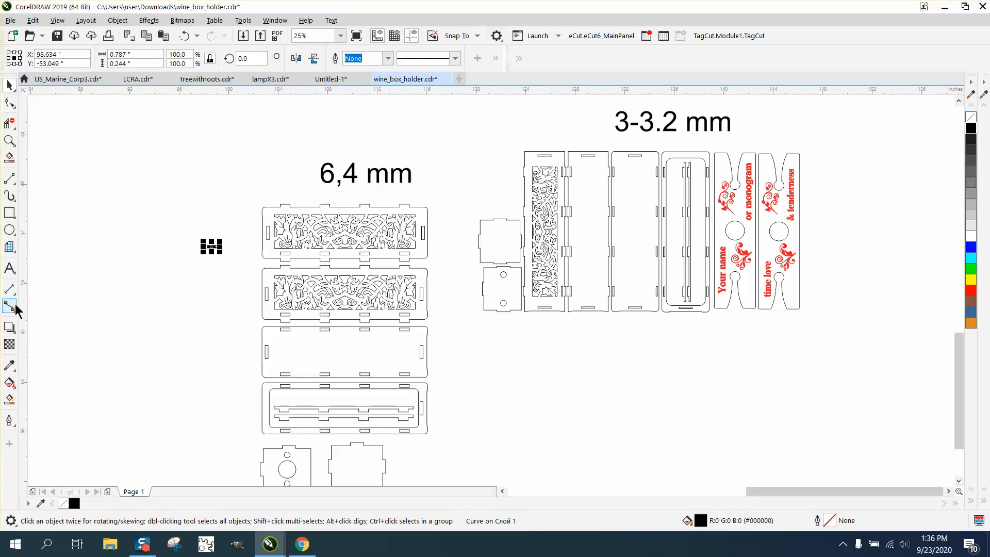
click(10, 400)
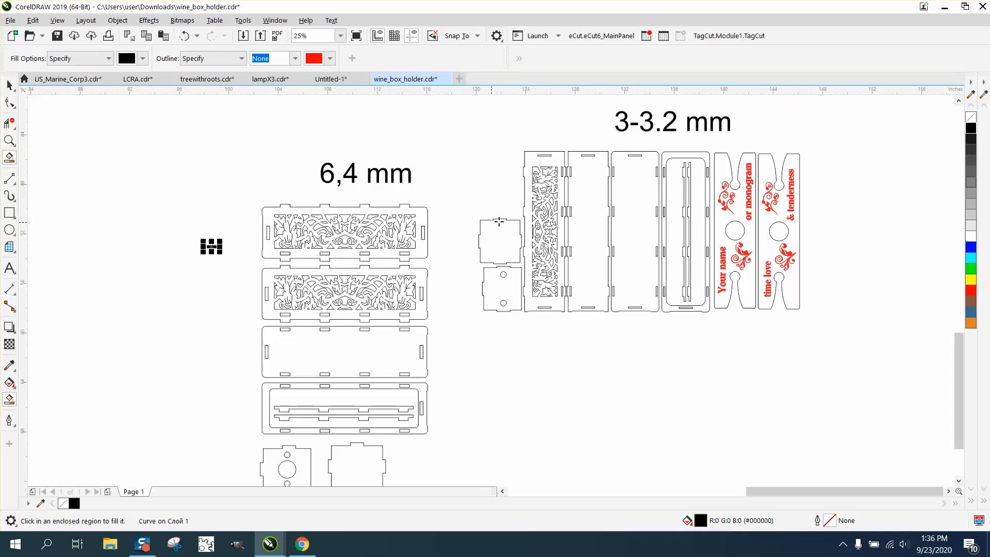
click(569, 172)
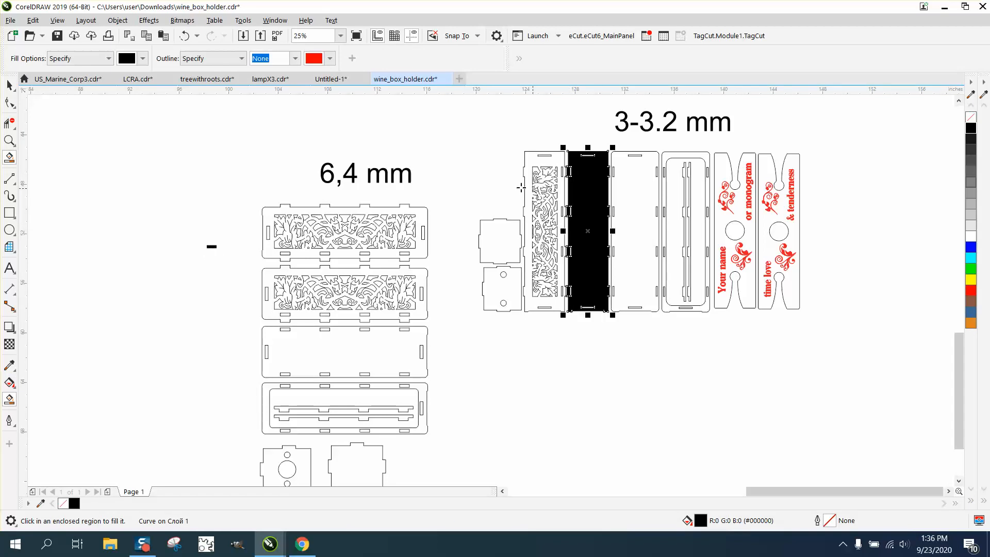
click(184, 36)
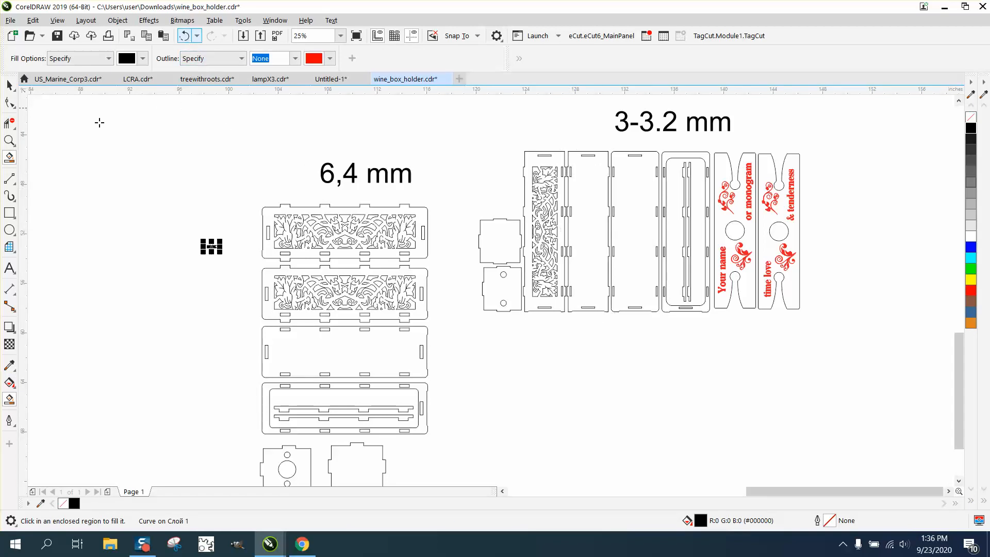
Smart-fill an upper side slot of the plain second 3-3.2 mm panel, move the copy aside to check its width in inches, and delete it
click(10, 140)
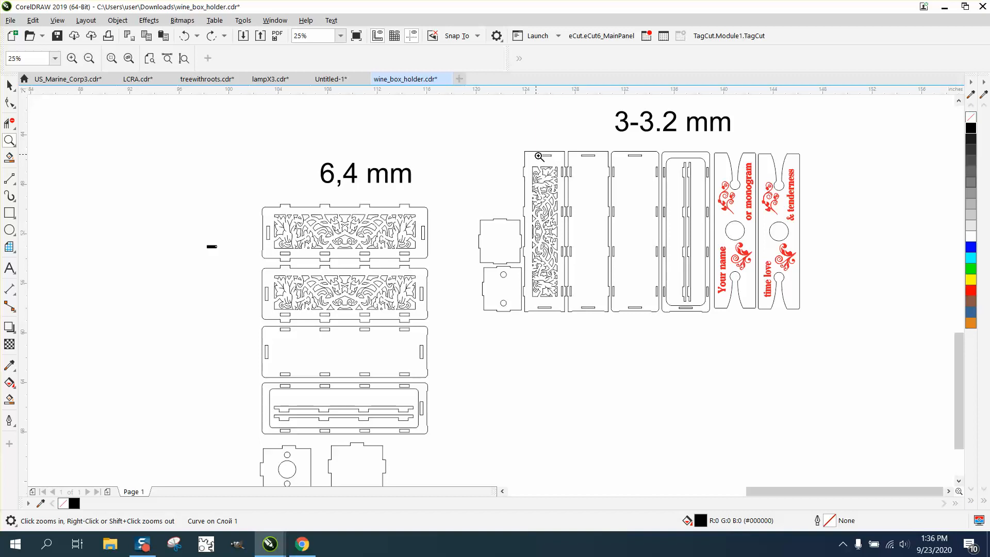
drag(538, 157, 593, 193)
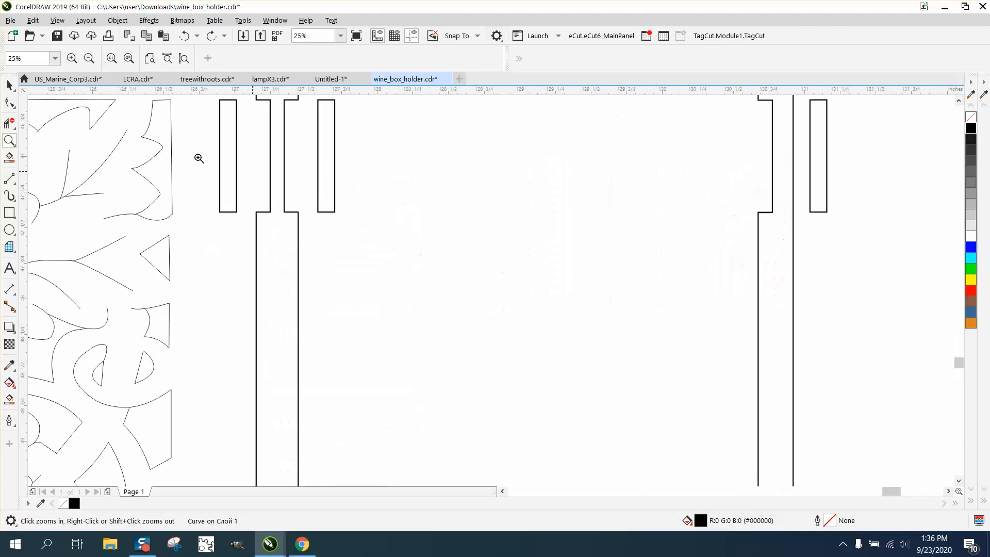
click(10, 400)
click(324, 181)
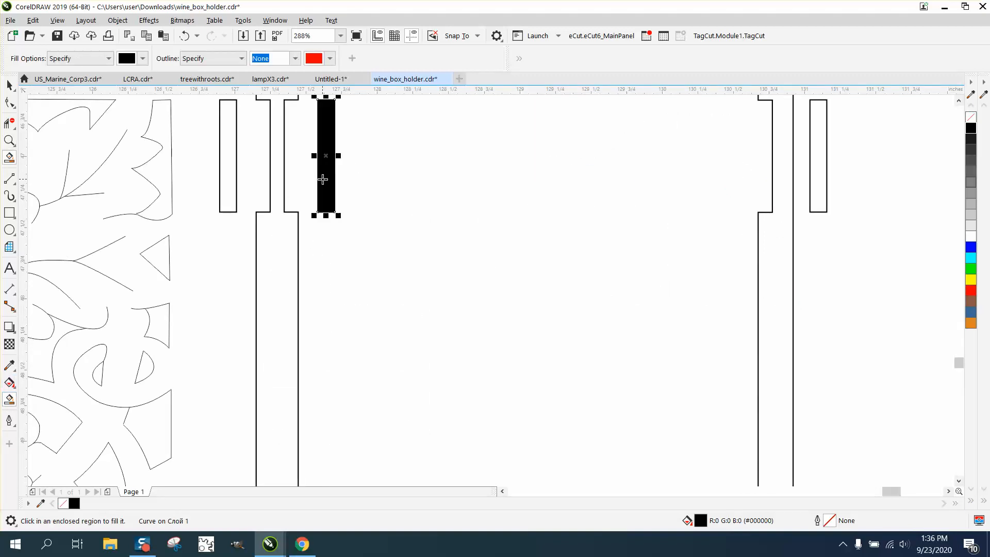
click(9, 85)
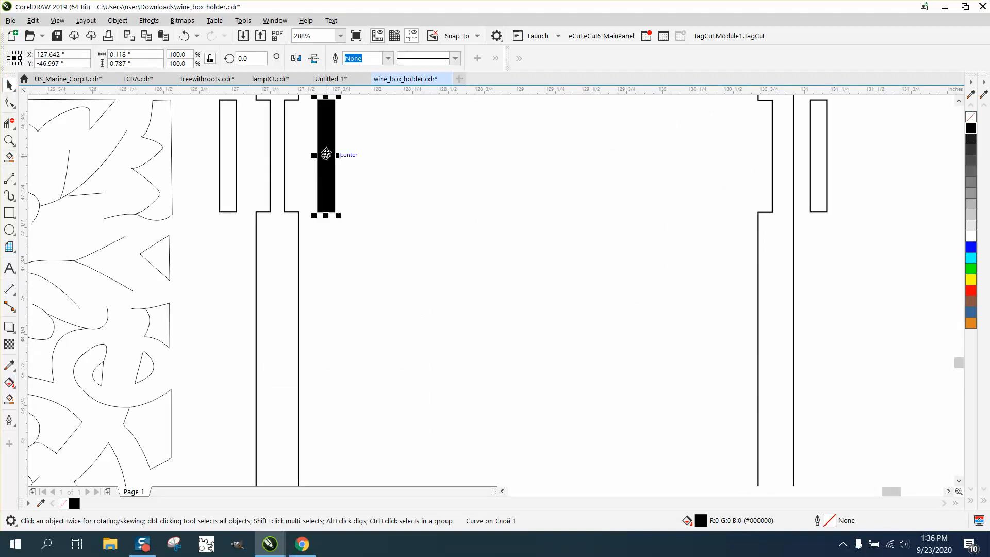
drag(325, 156, 421, 163)
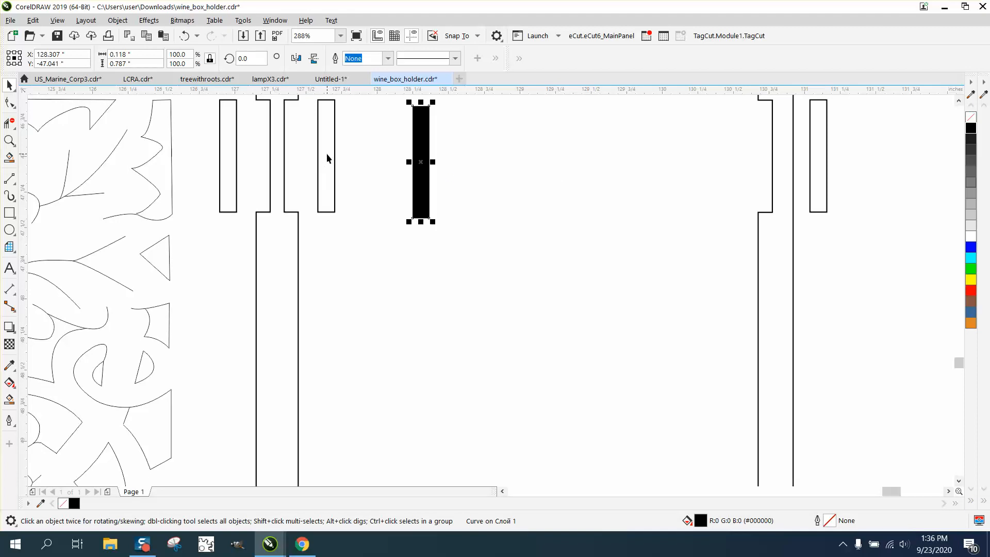
scroll(326, 164, down, 3)
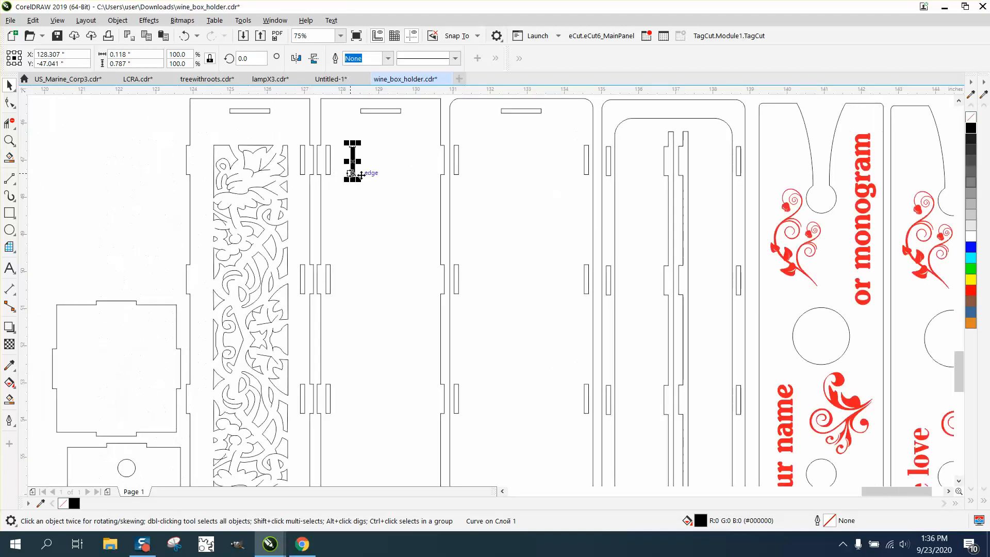
key(Delete)
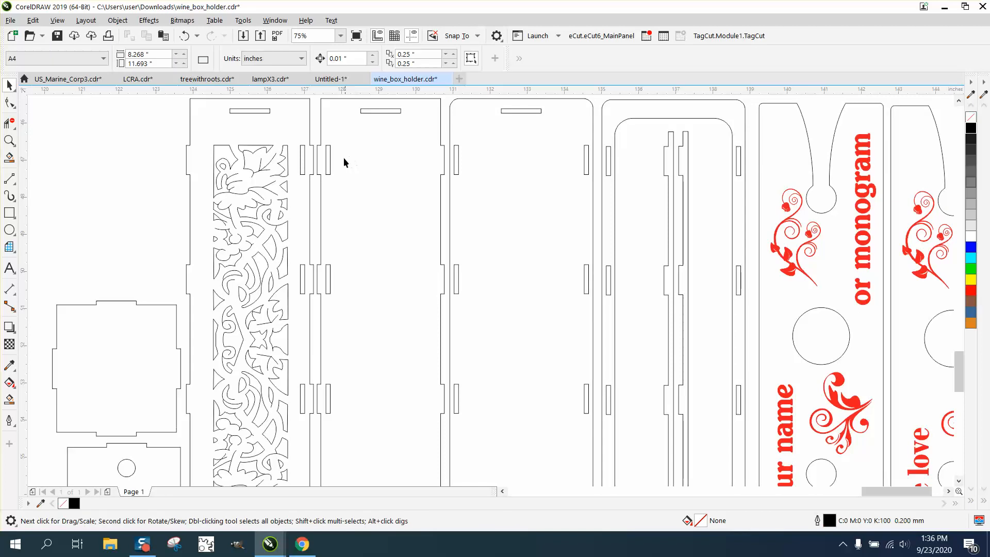
Delete the "3-3.2 mm" and "6,4 mm" thickness labels above the two sets of parts
scroll(342, 173, down, 2)
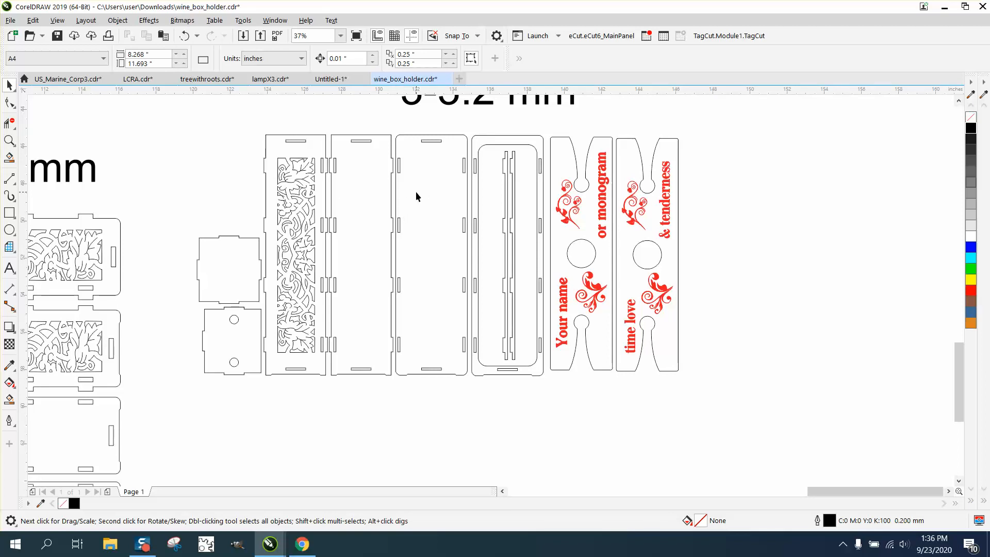
scroll(416, 193, down, 4)
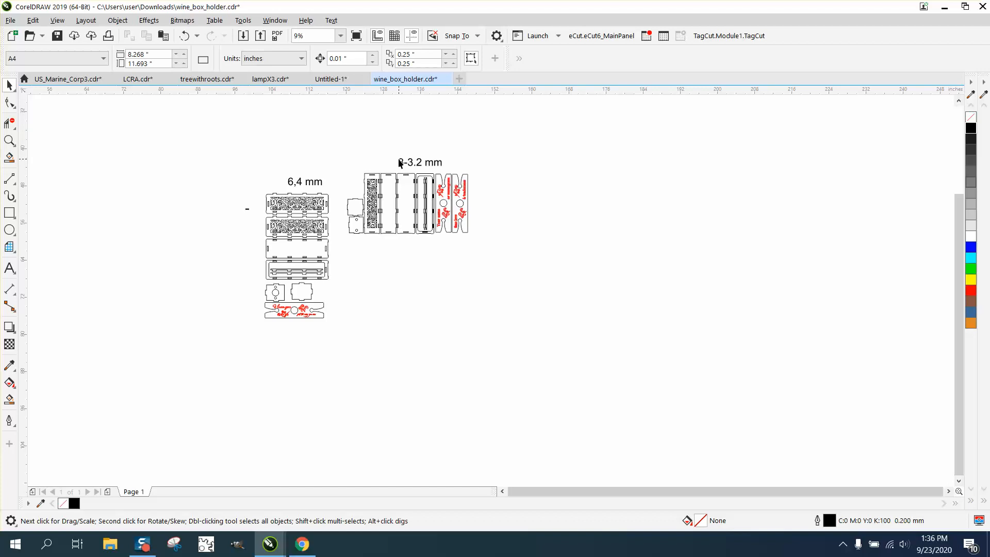
click(400, 162)
key(Delete)
click(309, 185)
key(Delete)
scroll(215, 209, down, 4)
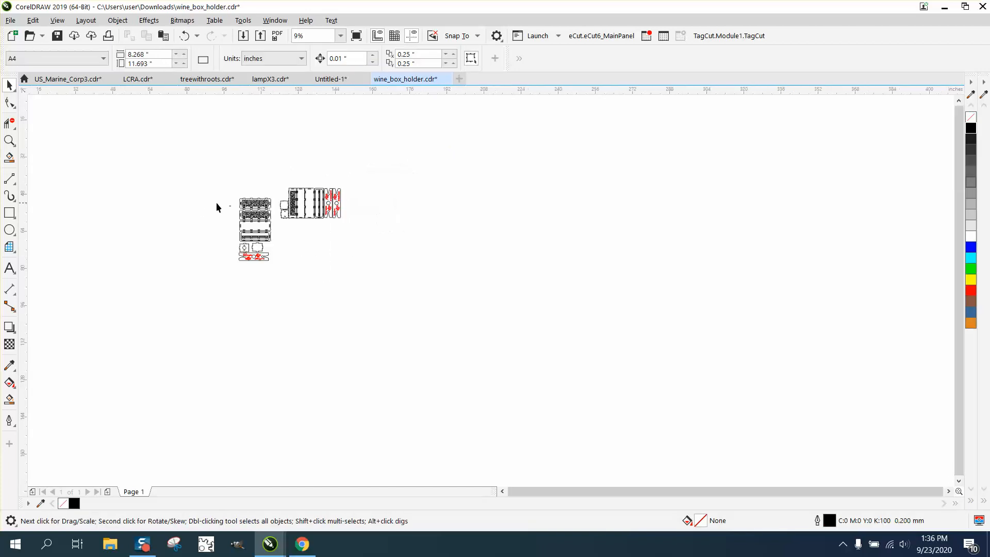
Set the page size to 24 inches wide and 12 inches high
click(149, 54)
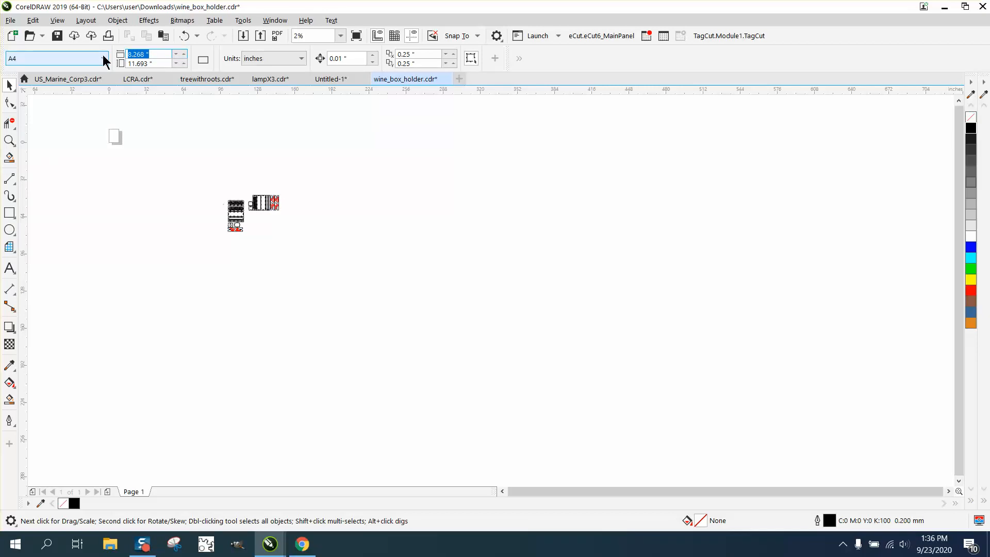
text(24)
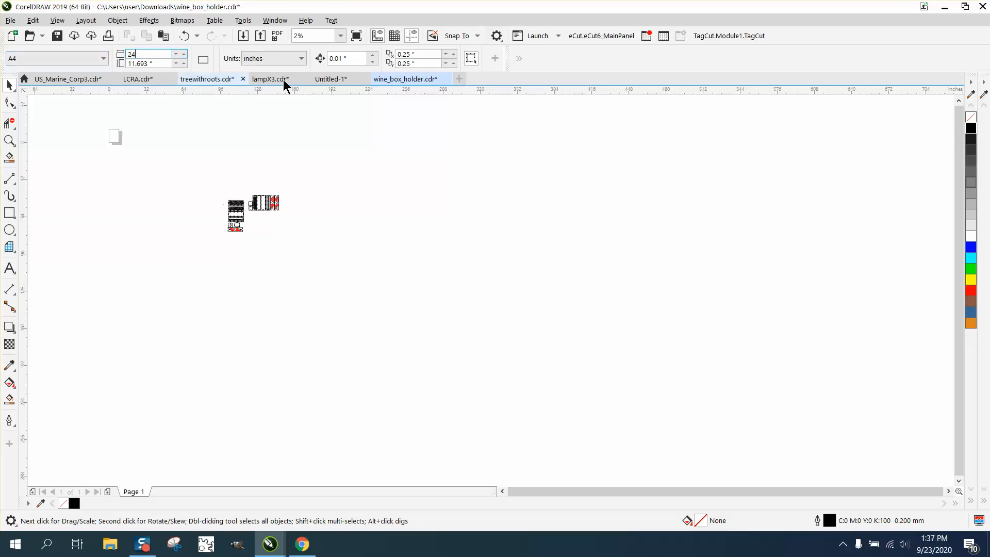
key(Tab)
text(12)
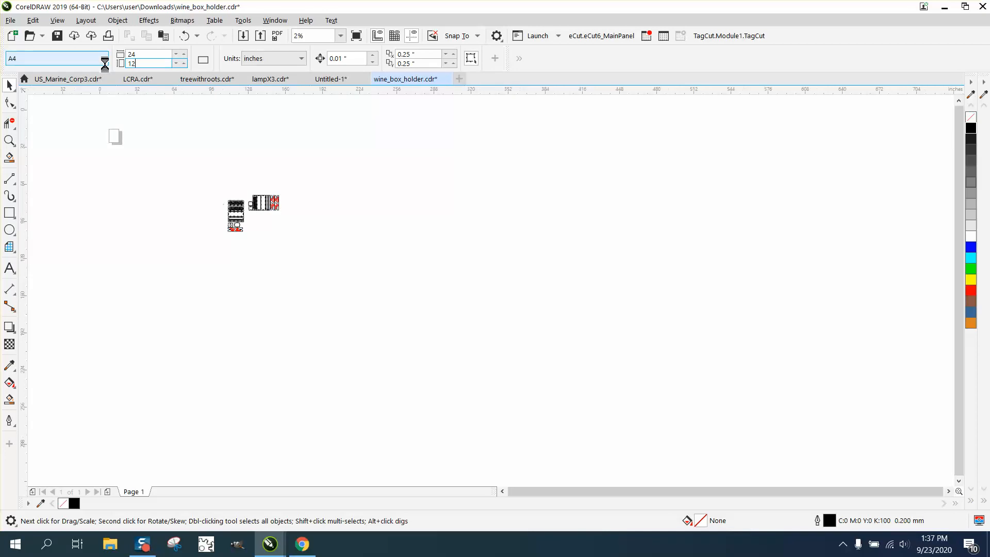
key(Return)
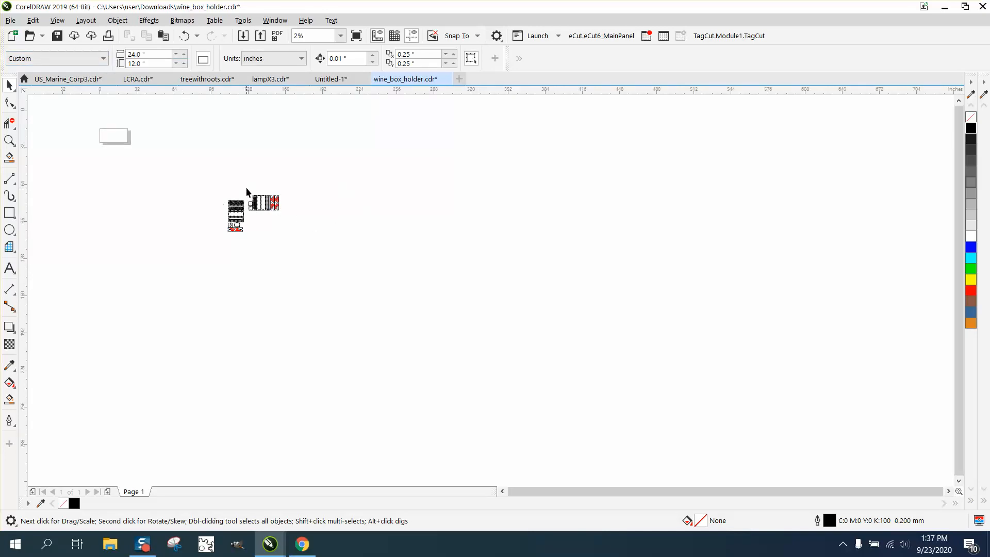
Move the whole horizontal set of wine box parts with the red lettering to the empty space left of the page
drag(240, 190, 656, 434)
click(10, 140)
click(10, 85)
scroll(237, 190, up, 2)
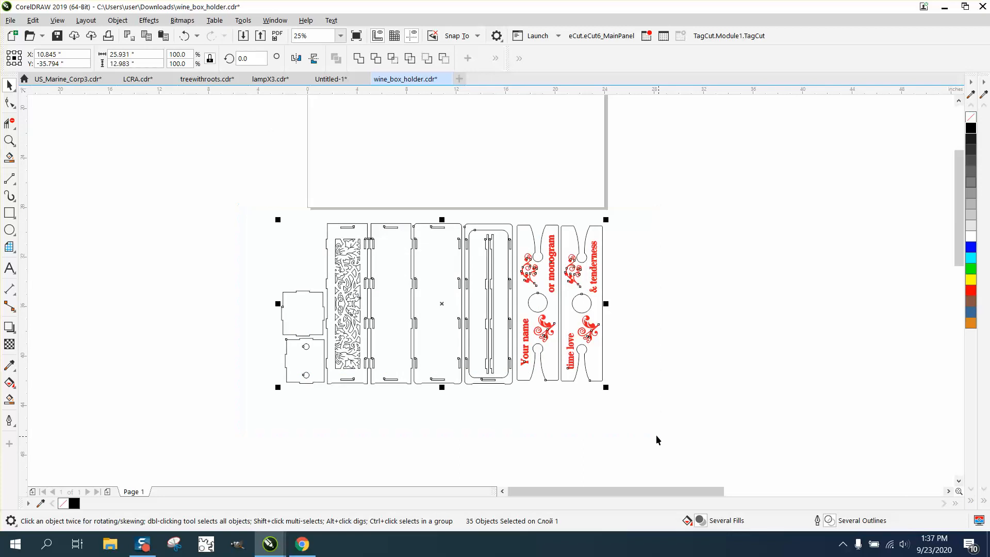
scroll(594, 372, down, 2)
drag(522, 340, 287, 252)
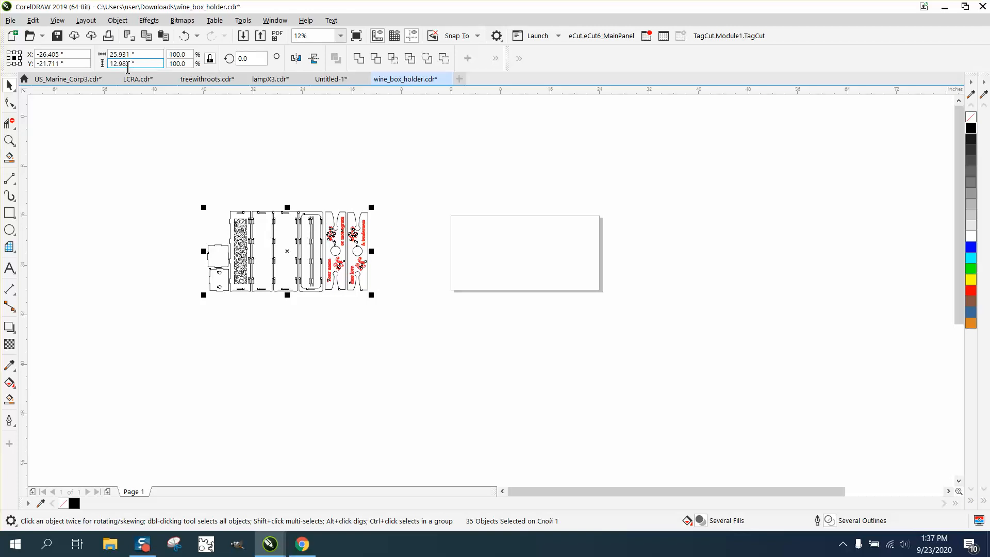
click(462, 248)
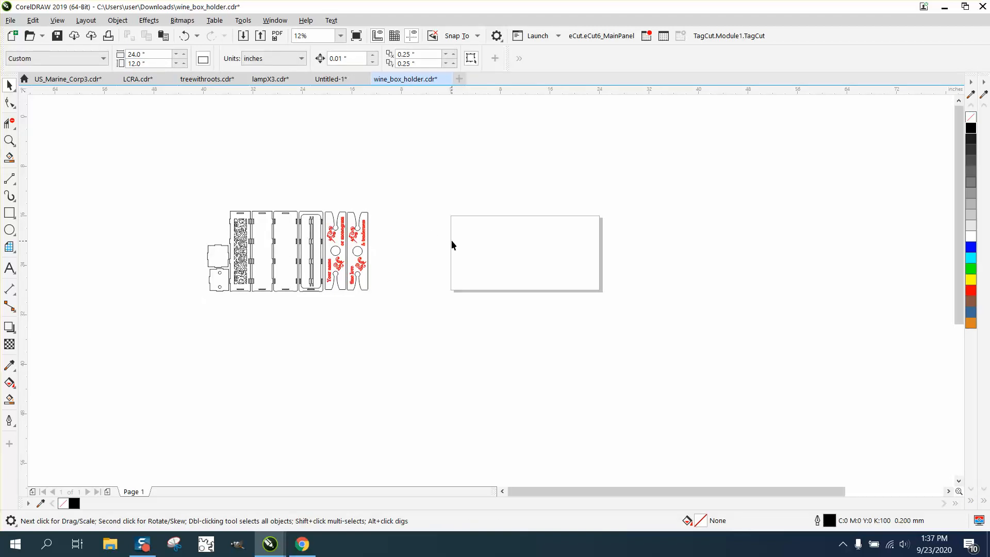
Try moving the "time love & tenderness" lettering off the last bottle holder strip and undo the move
click(243, 254)
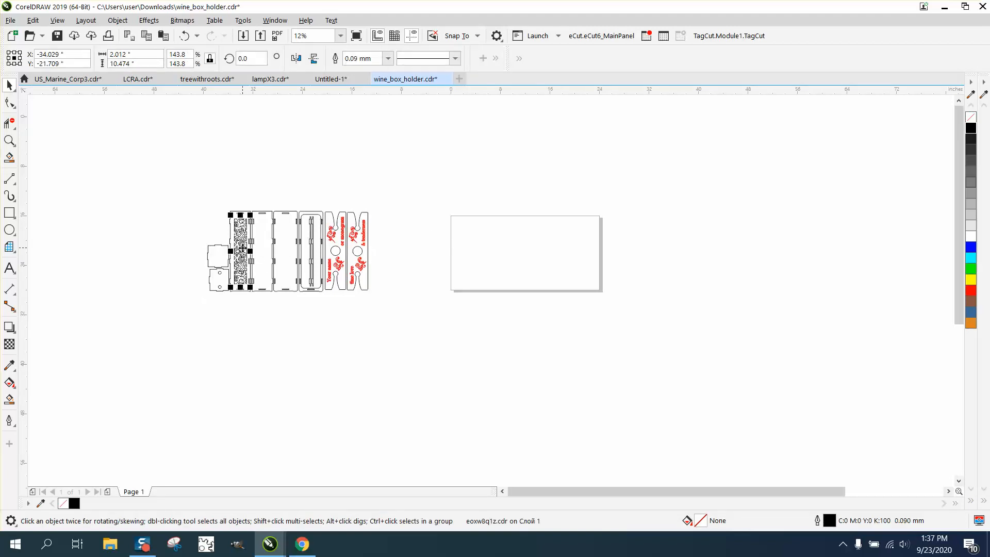
click(10, 140)
drag(301, 199, 475, 336)
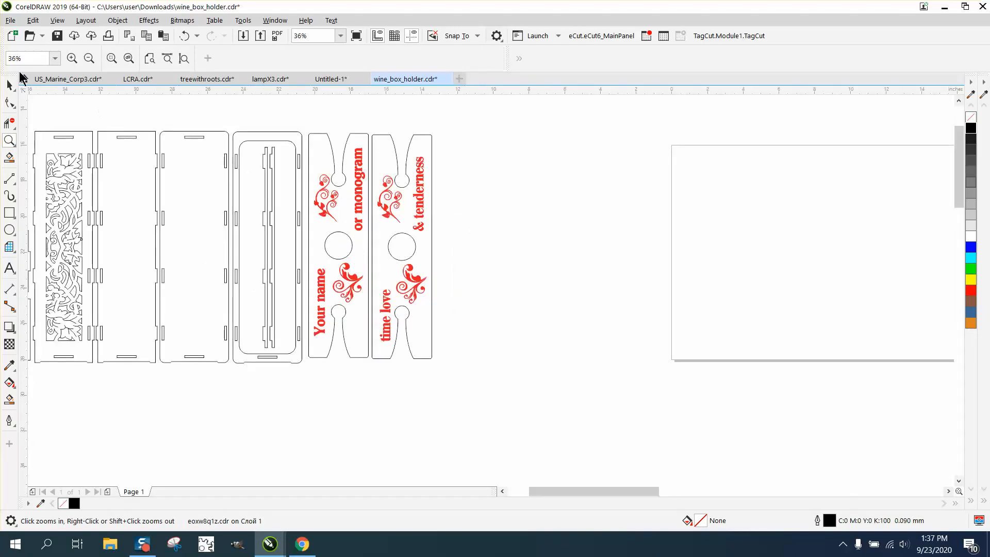
click(10, 85)
click(485, 184)
click(424, 191)
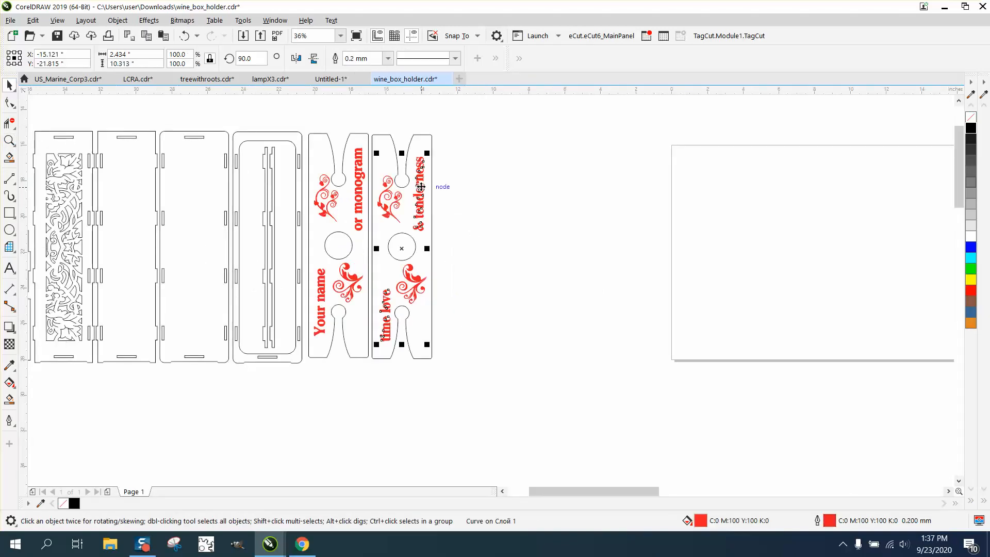
drag(423, 191, 594, 195)
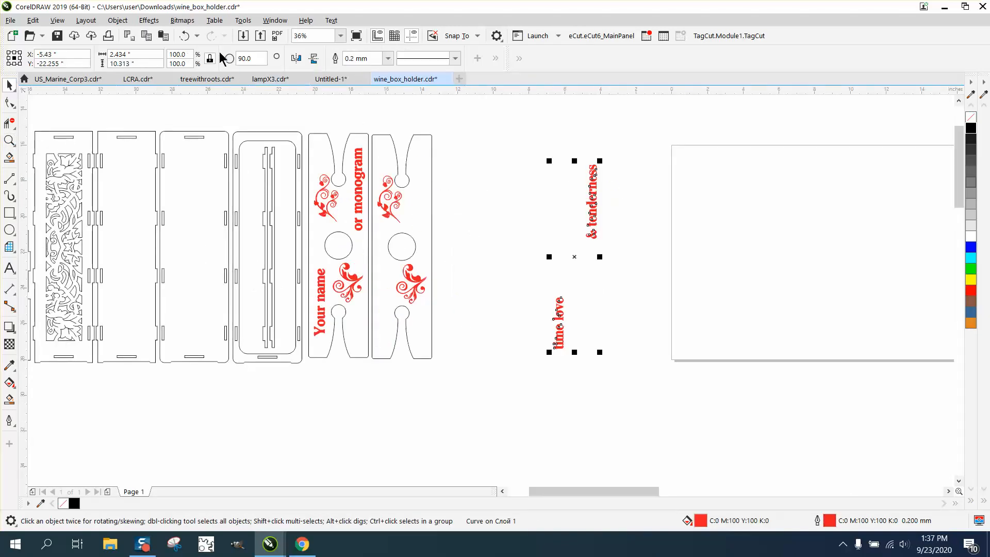
click(184, 36)
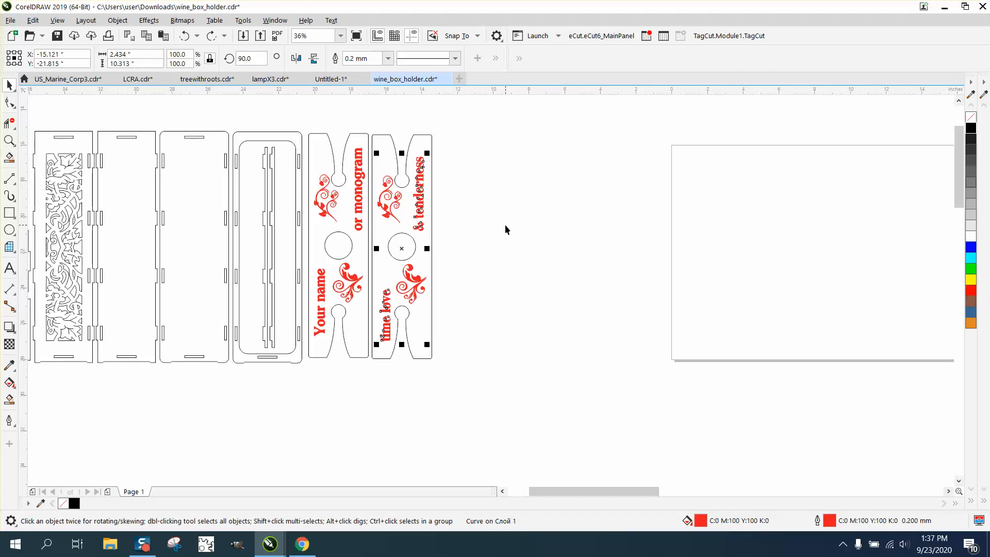
Change the outline of the "time love & tenderness" holder strip to red
click(431, 137)
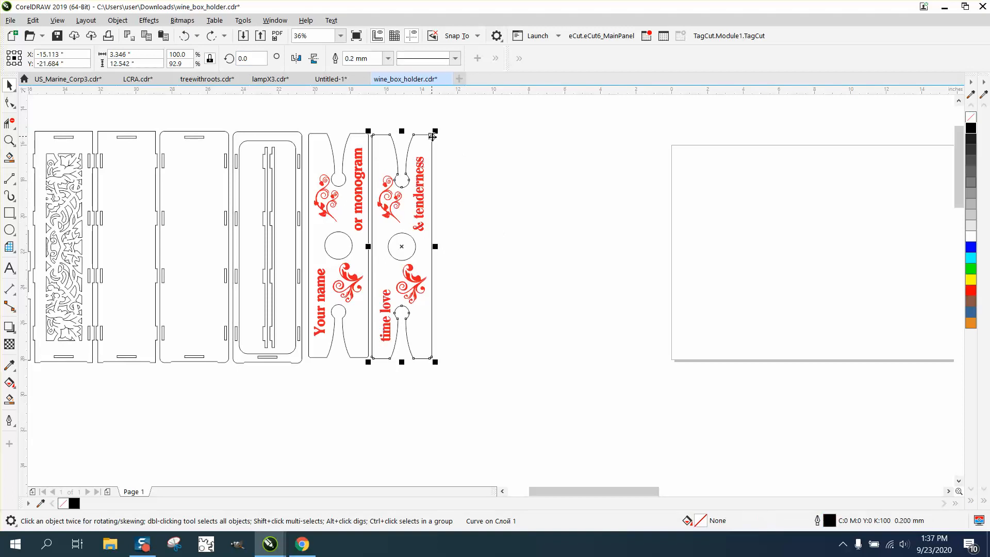
right_click(968, 292)
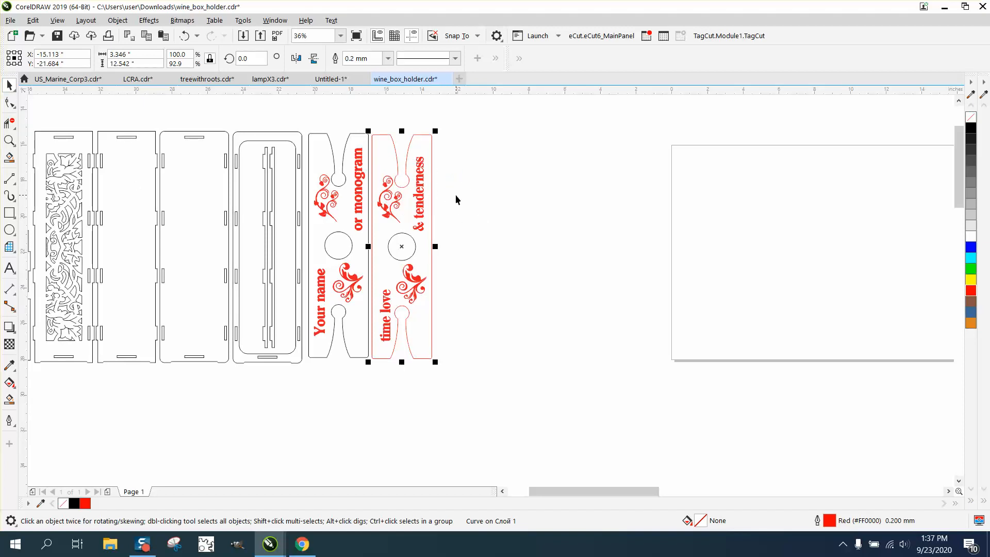
scroll(453, 173, down, 2)
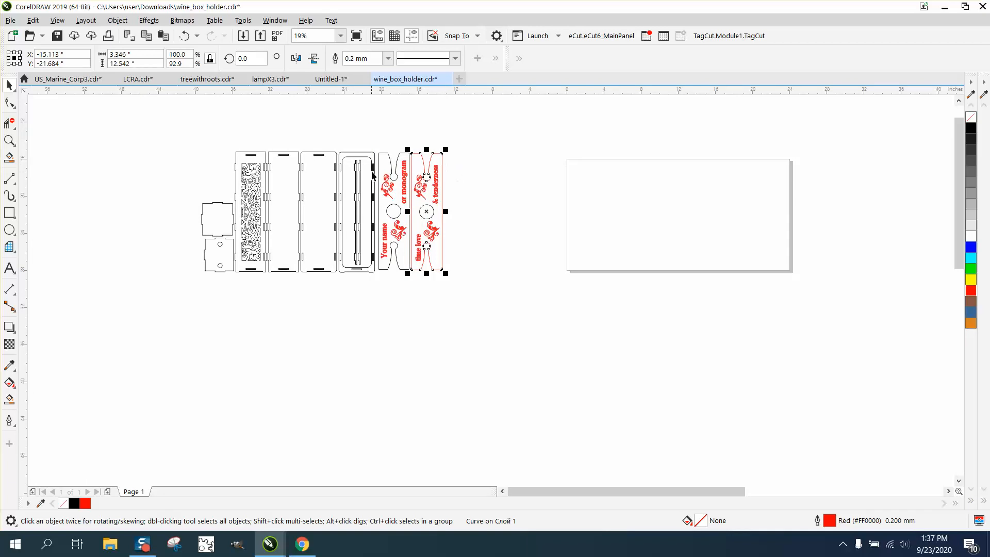
drag(176, 138, 570, 321)
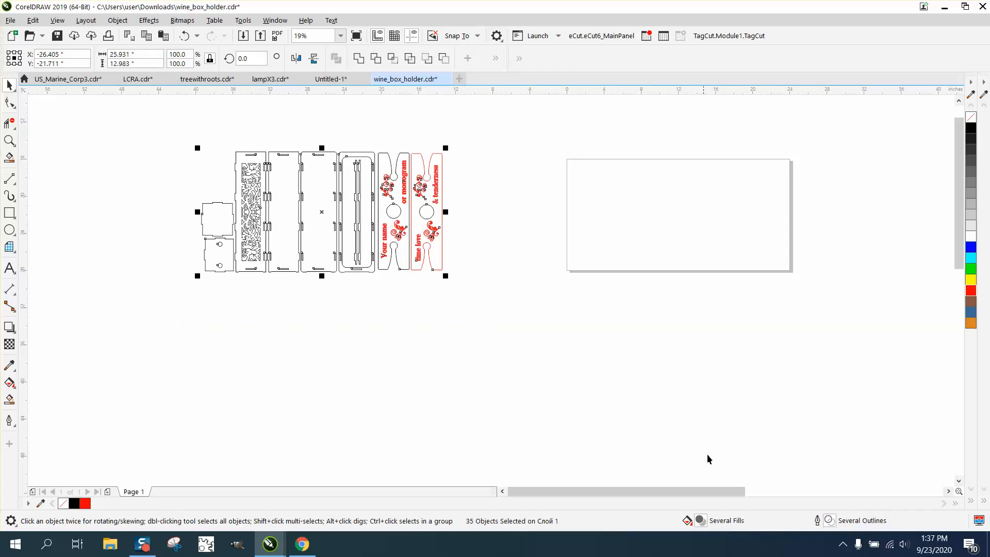
double_click(699, 521)
click(332, 110)
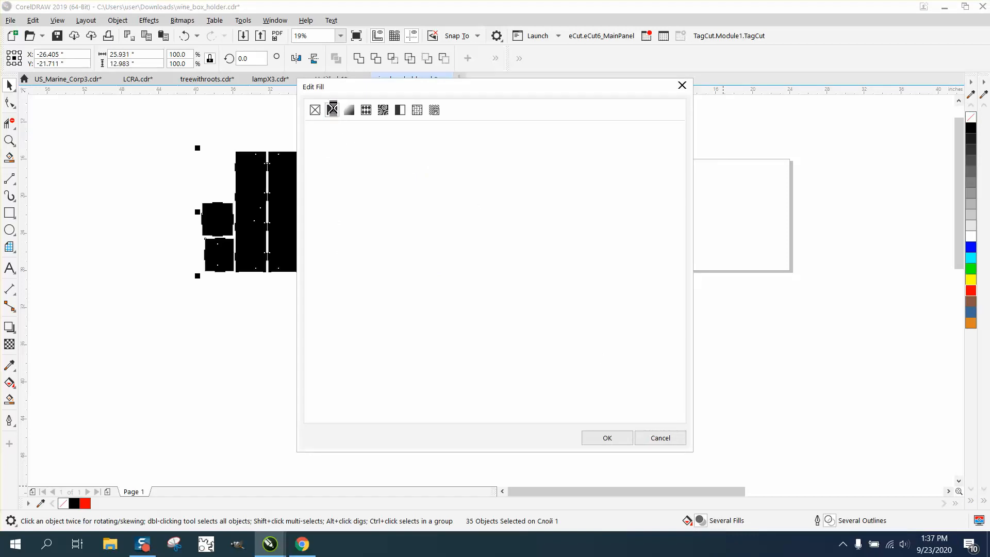
click(682, 85)
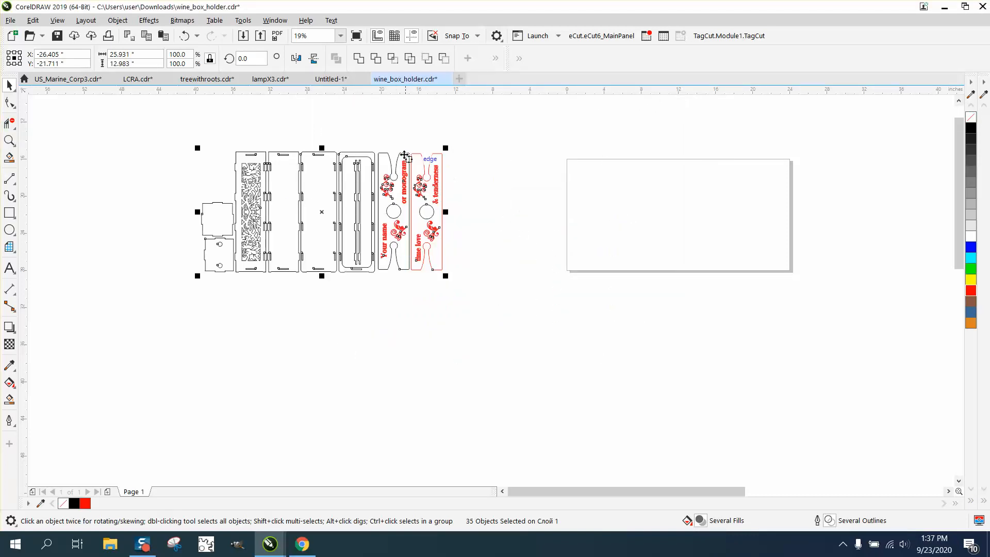
drag(376, 148, 514, 244)
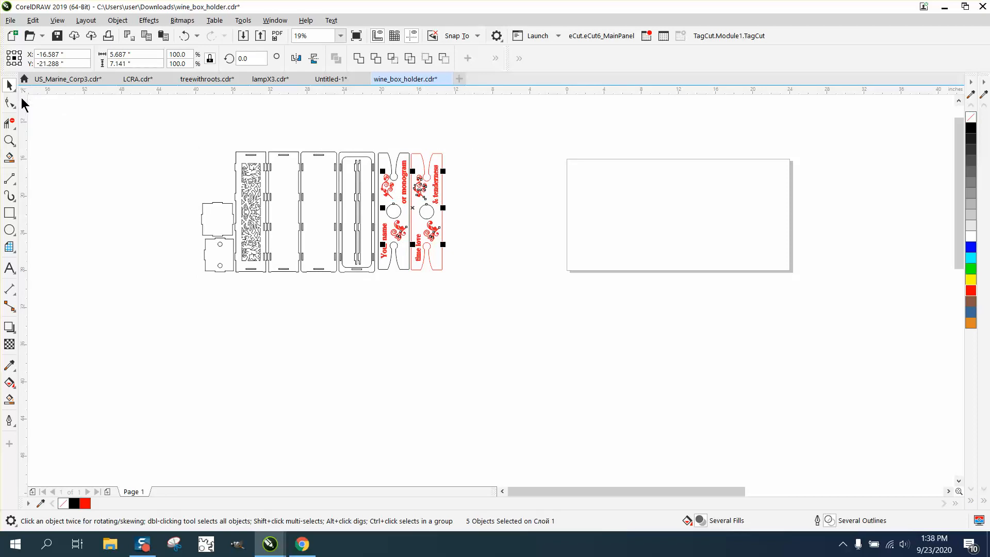
click(446, 197)
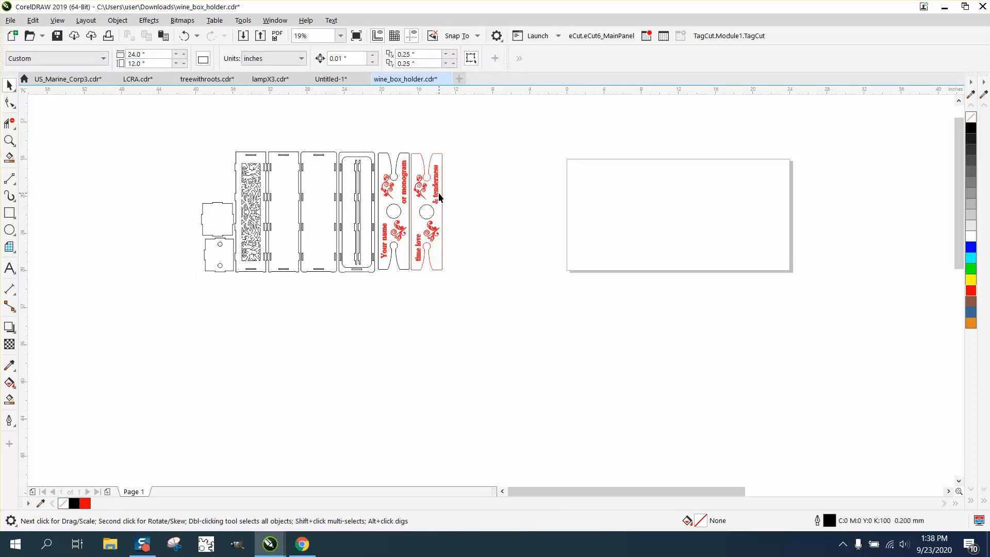
Try a black fill on the red-outlined strip and a shift of its lettering off the strip, undoing both changes
click(439, 193)
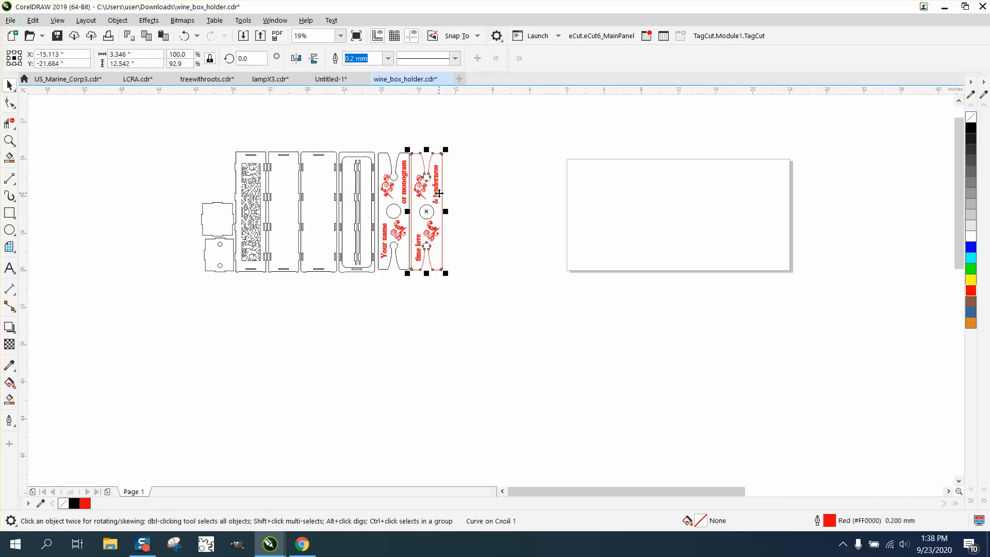
click(971, 128)
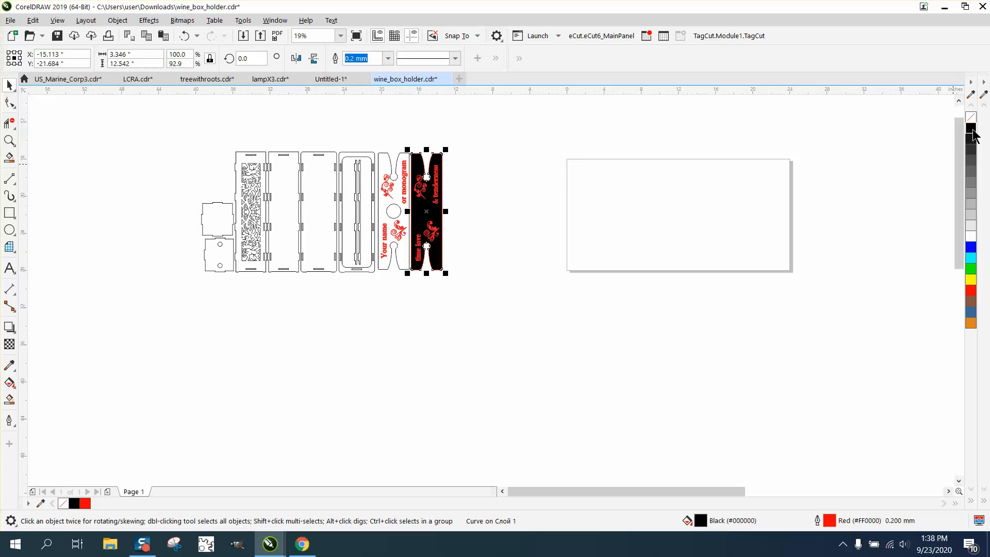
click(184, 36)
click(523, 176)
drag(438, 187, 486, 186)
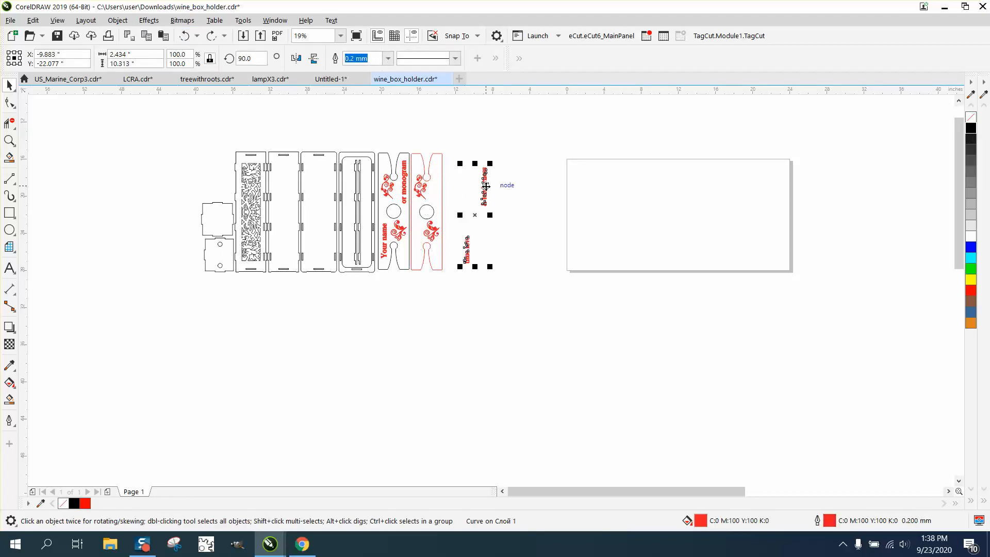
click(183, 35)
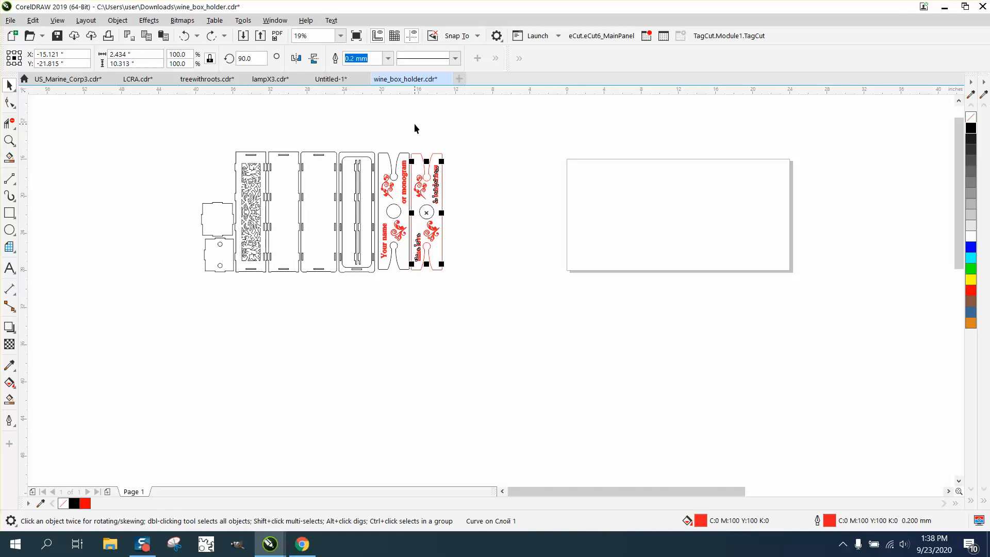
Set the nudge distance to 6 inches and shift the "time love & tenderness" lettering and that strip's two flourishes 6 inches right
click(428, 136)
click(340, 54)
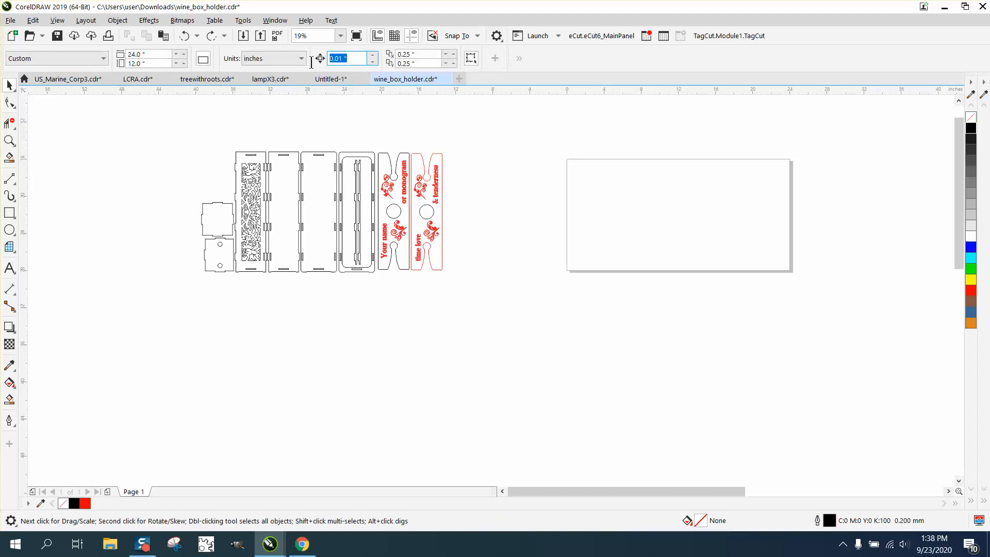
text(6)
click(438, 188)
key(Right)
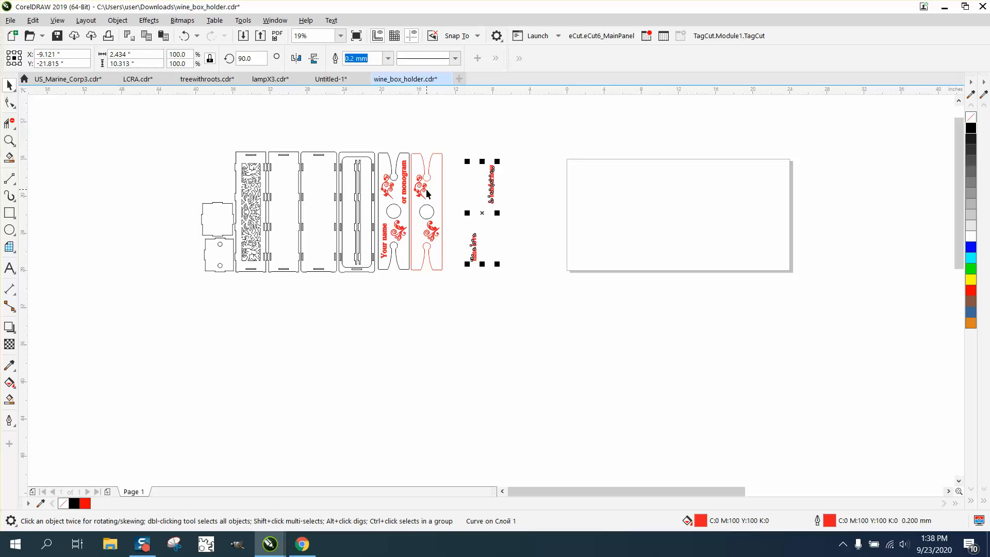
click(422, 188)
key(Right)
click(436, 230)
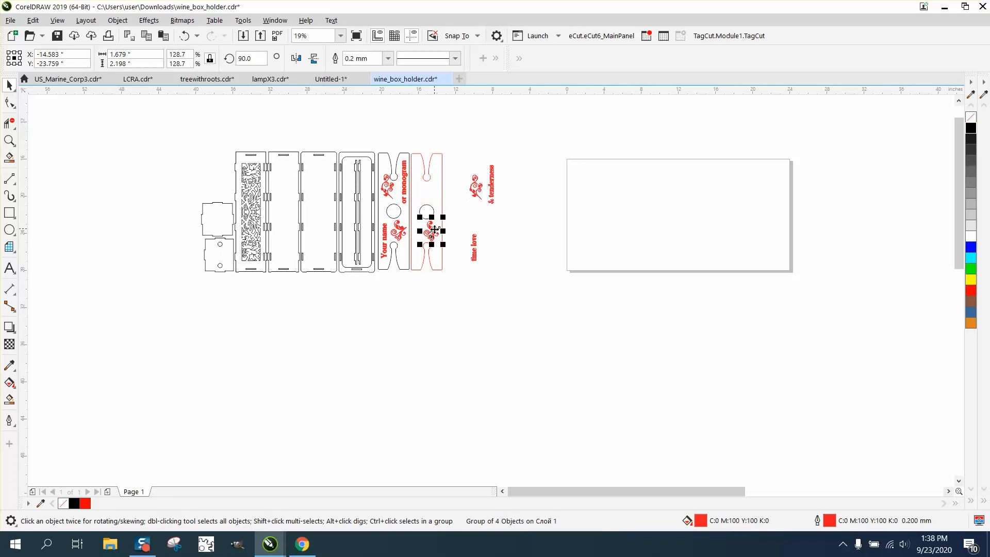
key(Right)
Shift the "Your name or monogram" lettering and its strip's two flourishes 6 inches right, keeping the strip outline in place
click(404, 197)
key(Right)
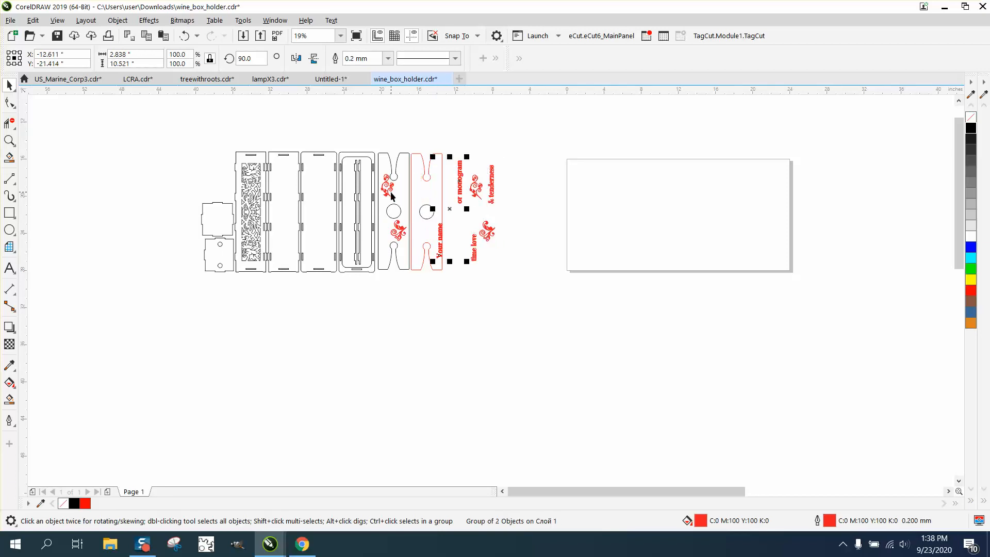
click(390, 194)
key(Right)
click(408, 227)
key(Right)
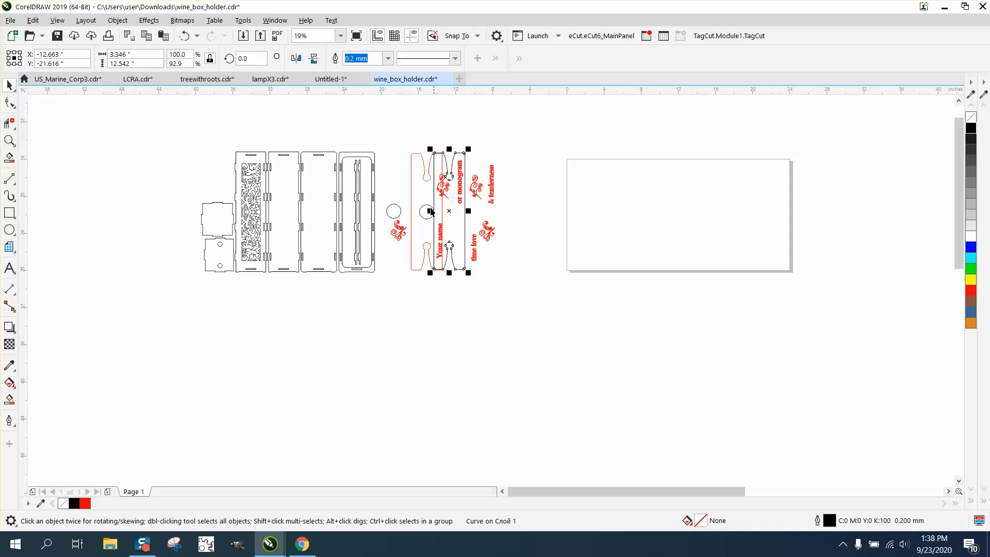
key(Left)
click(447, 303)
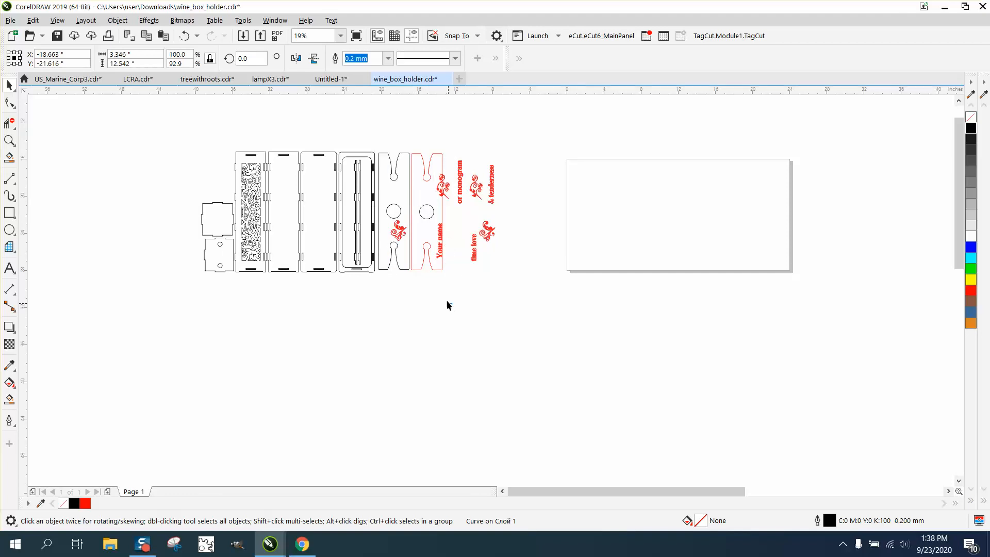
click(405, 235)
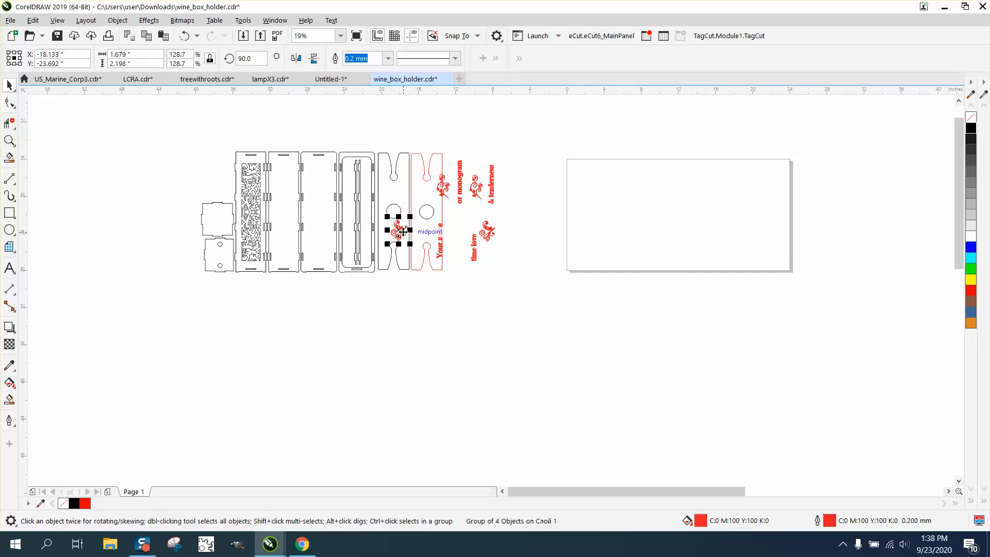
key(Right)
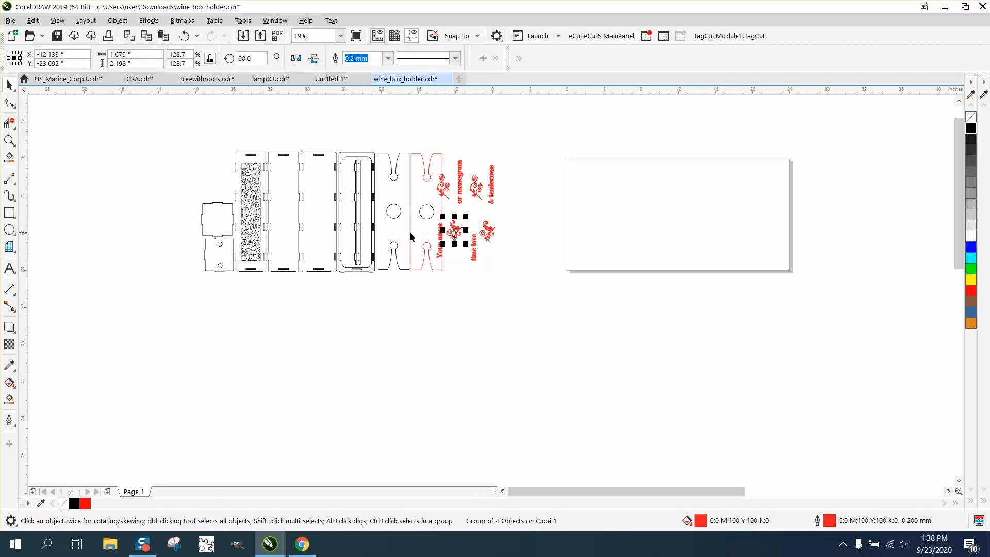
Move the red-outlined strip and its center circle 12 inches down, clear of the red lettering
click(425, 178)
click(427, 181)
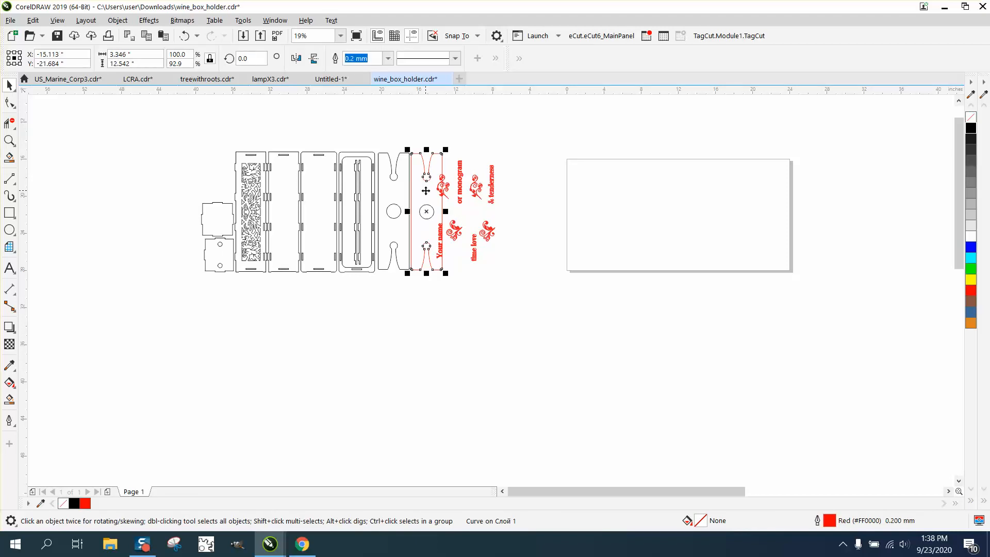
key(Down)
key(Down)
click(429, 205)
key(Down)
key(Down)
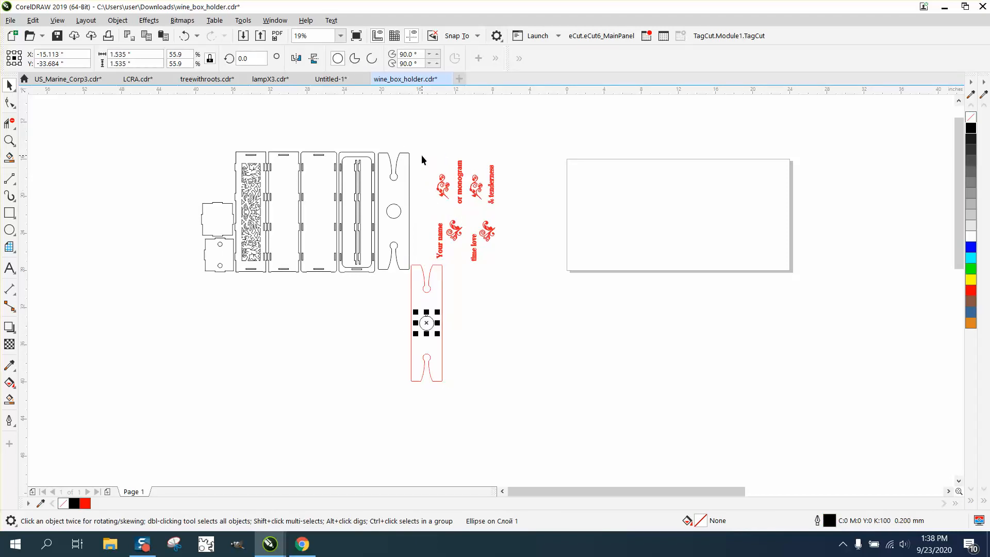
Give the red lettering and the four flourishes a black fill and a black outline
drag(422, 155, 531, 265)
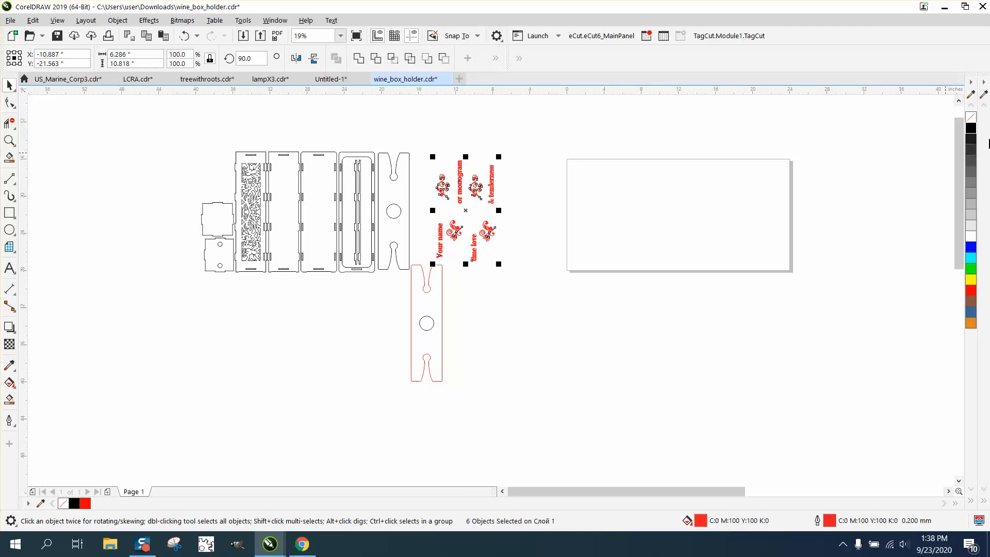
click(970, 131)
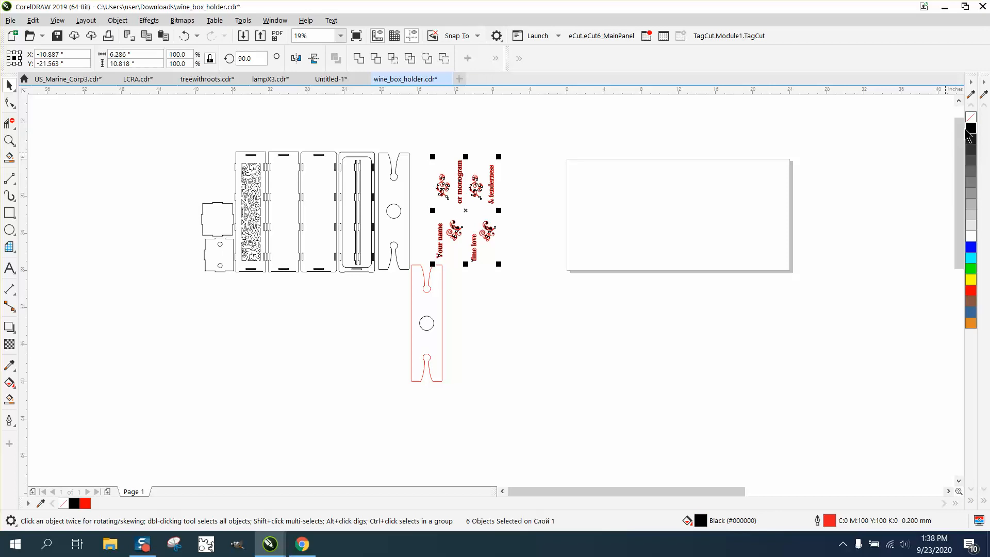
right_click(970, 133)
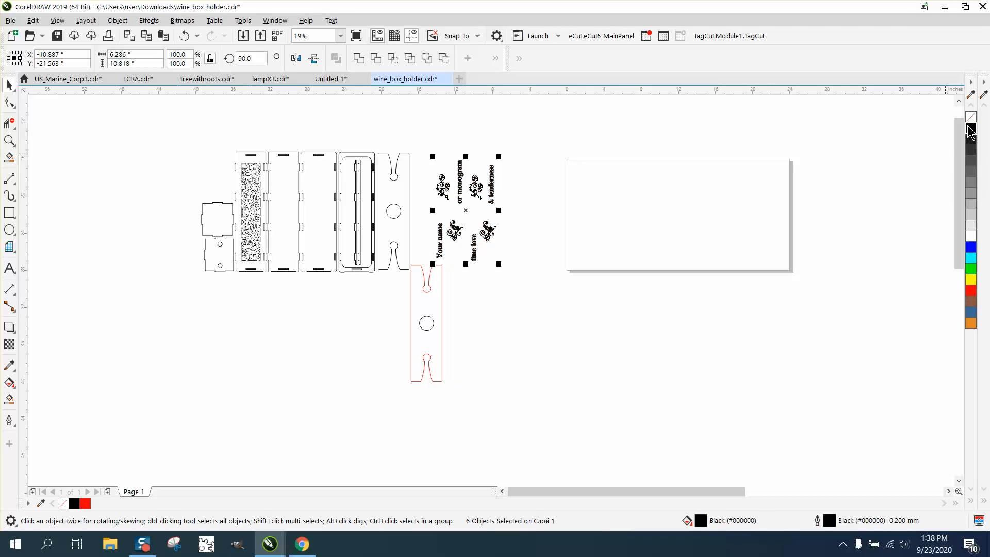
Try the black lettering and flourishes without an outline, inspect the thin spiral lines closely, and reapply the black outline
click(13, 144)
click(56, 145)
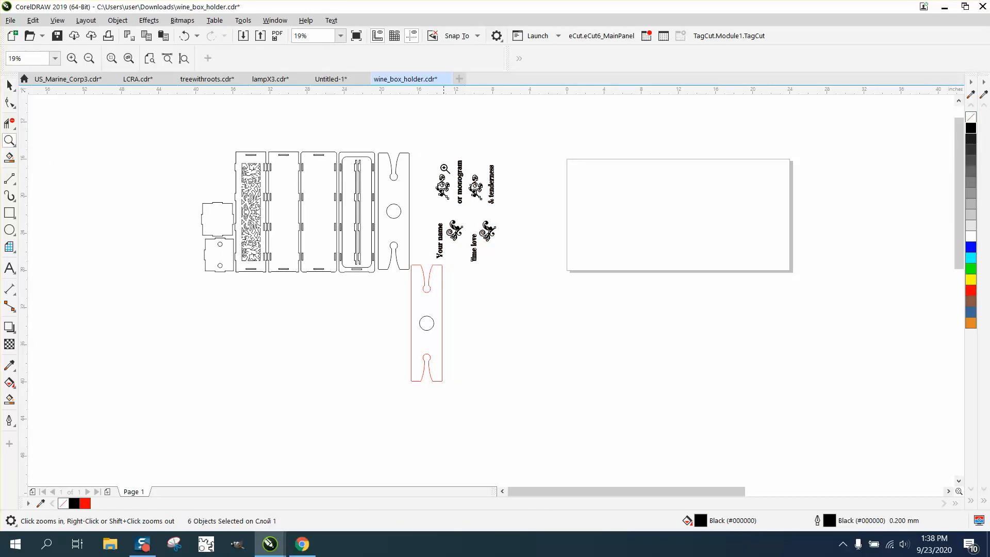
drag(439, 156, 578, 261)
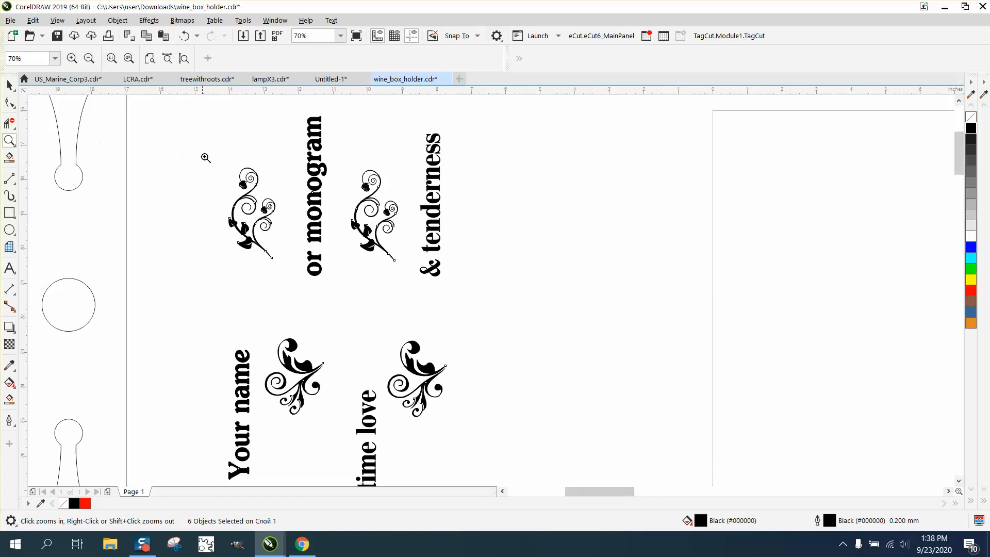
drag(322, 243, 323, 243)
right_click(324, 243)
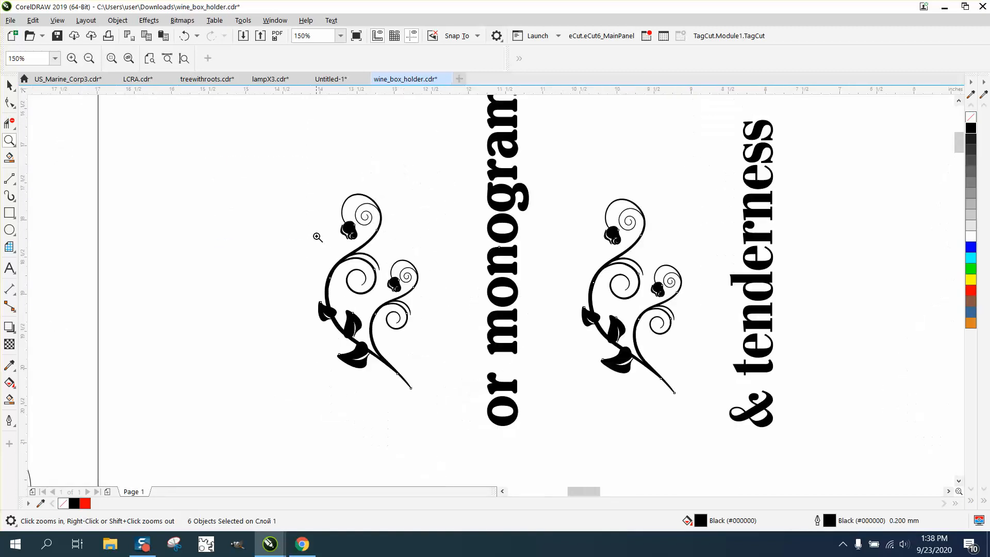
click(10, 85)
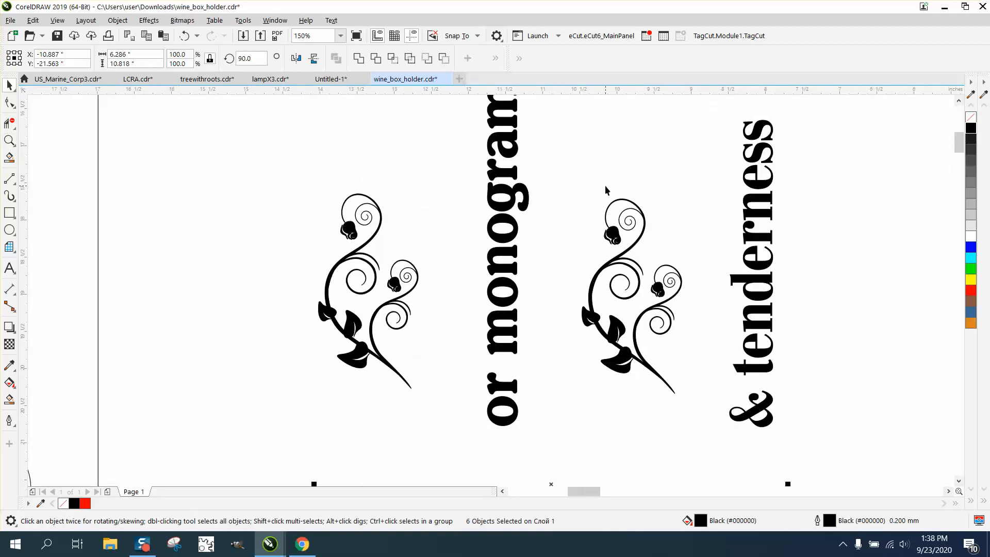
right_click(972, 123)
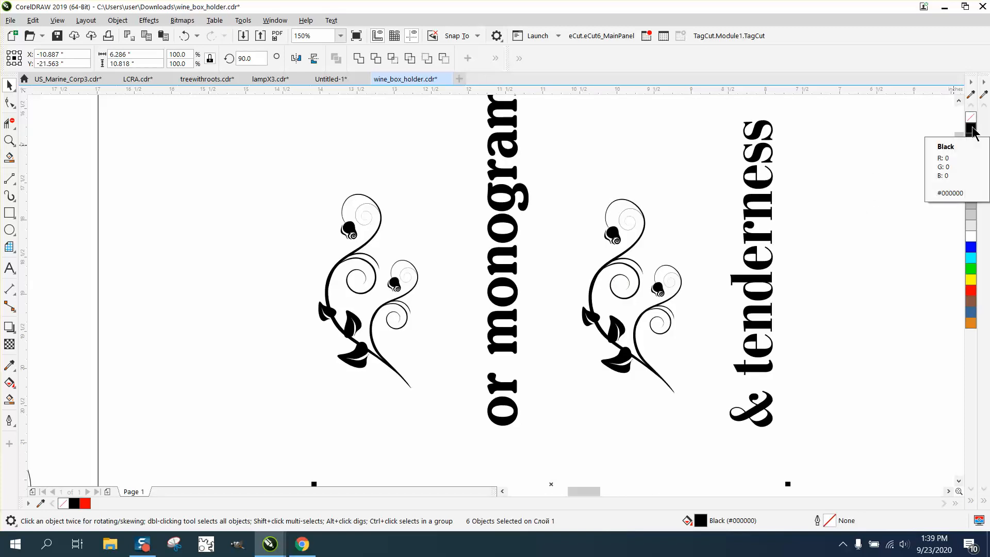
click(10, 140)
drag(315, 183, 452, 246)
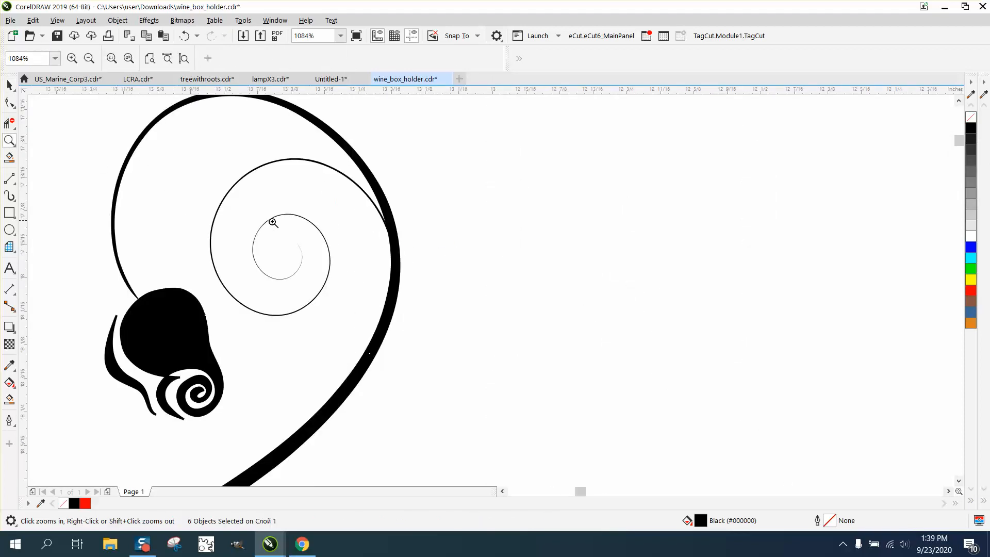
click(9, 85)
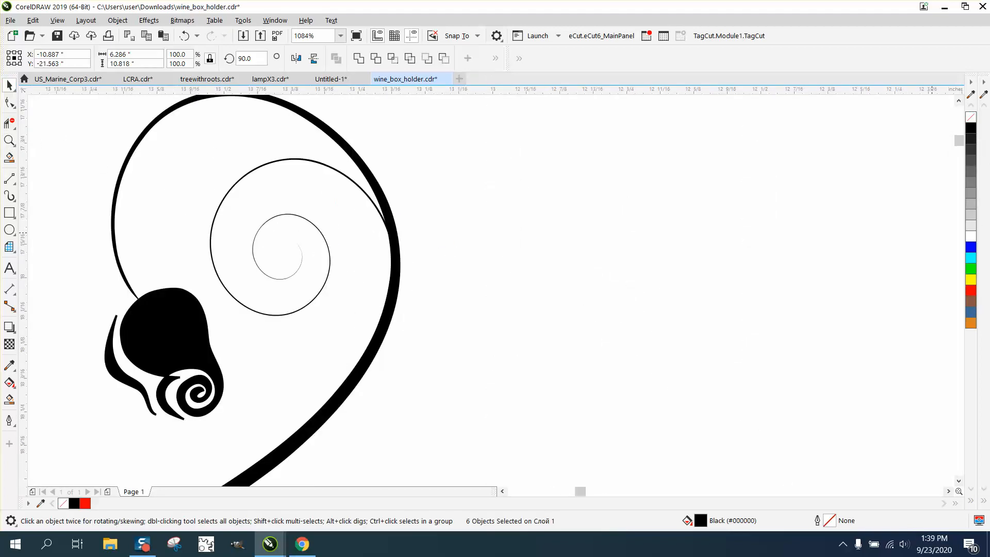
right_click(971, 129)
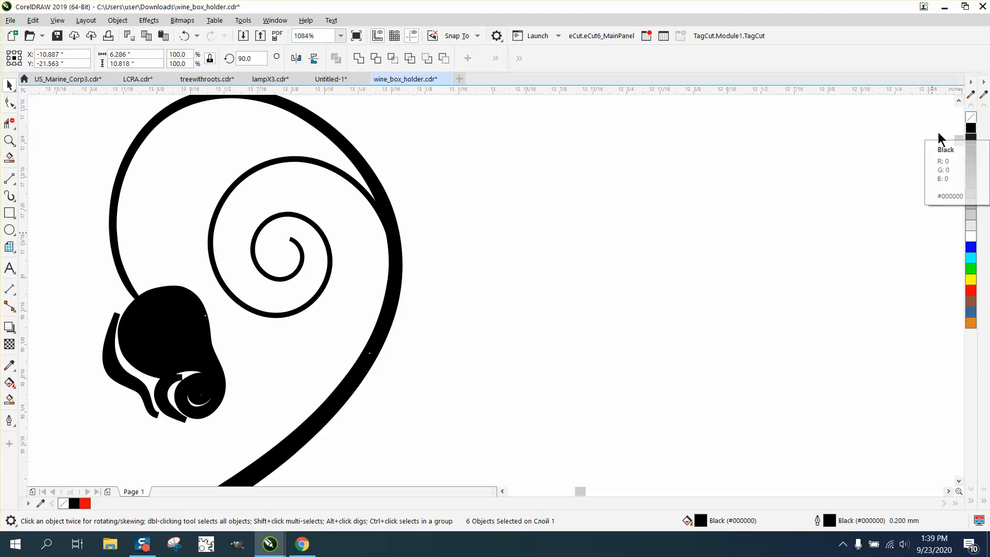
Shift all the black lettering and flourishes 6 inches right, farther from the cut parts
scroll(710, 197, down, 4)
scroll(709, 197, down, 4)
scroll(787, 202, down, 3)
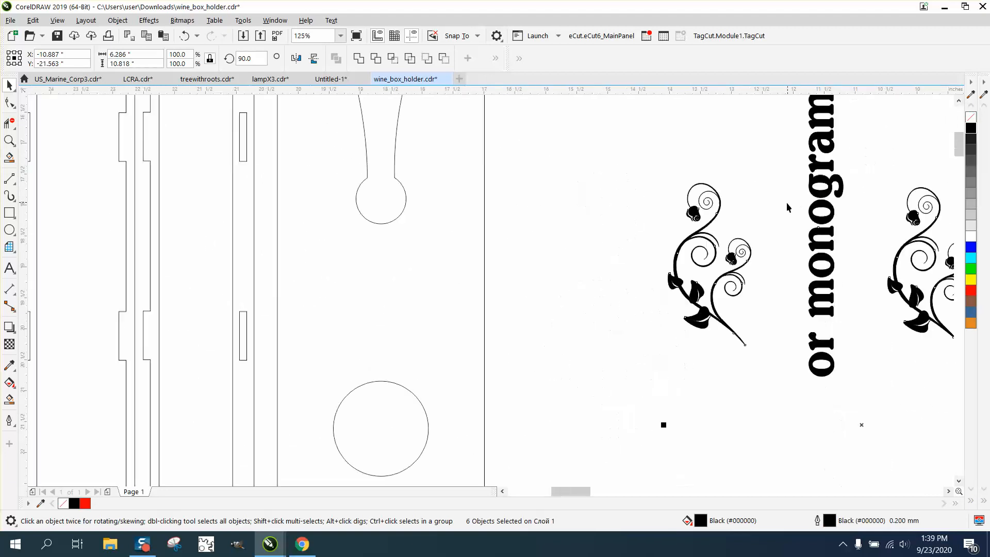
scroll(755, 219, down, 4)
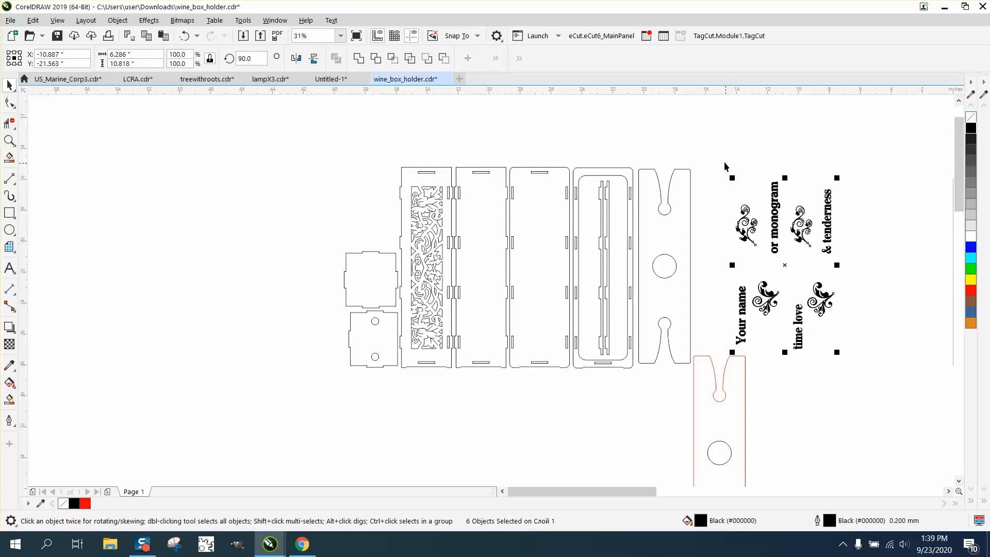
drag(719, 176, 879, 379)
key(Right)
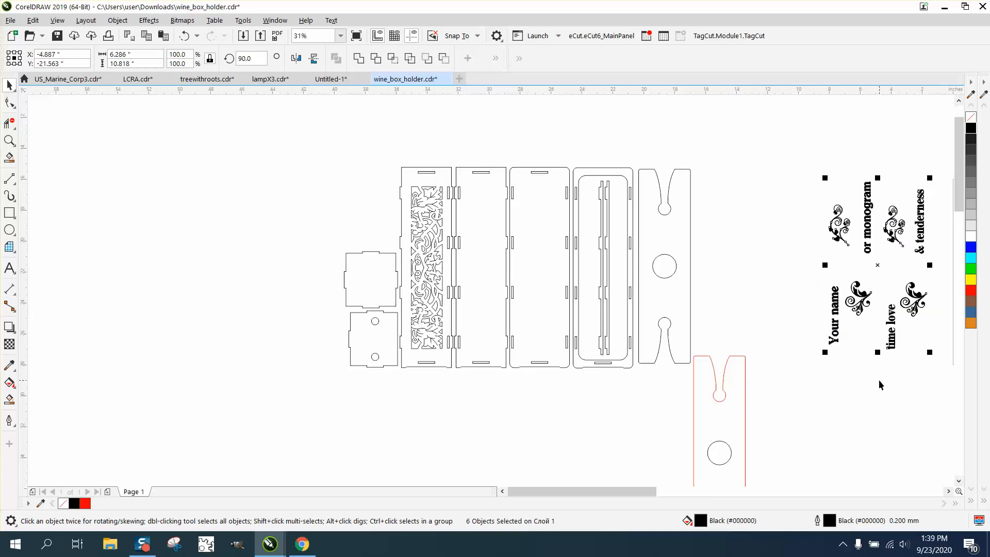
Move the red-outlined strip and its center circle 12 inches up, back beside the matching black-outlined strip
scroll(757, 349, down, 2)
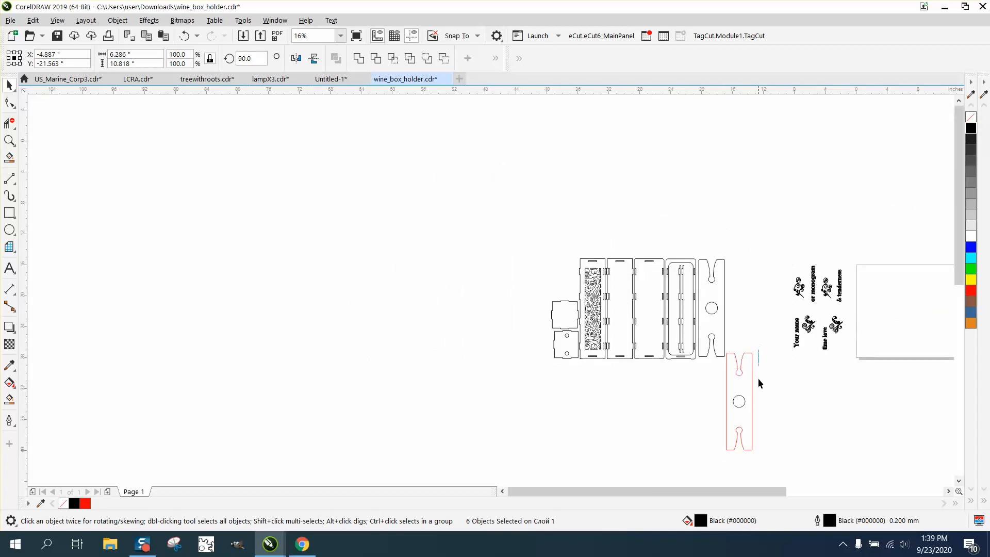
click(718, 459)
key(Up)
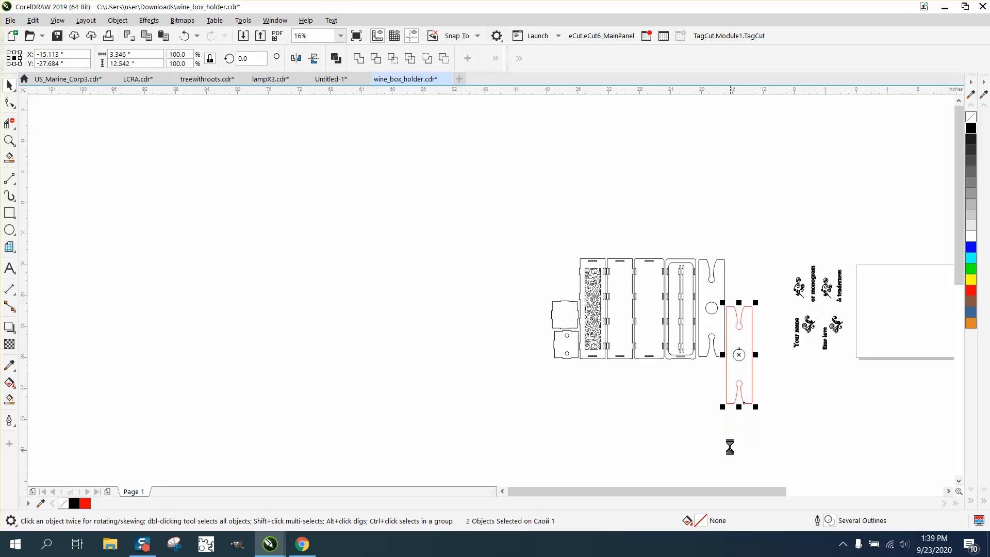
key(Up)
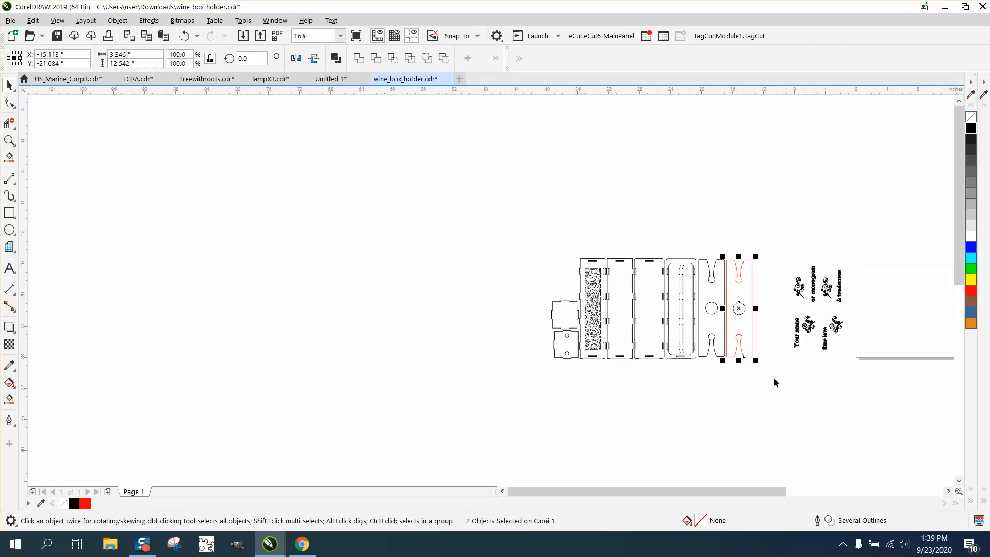
Give all the cut parts a red outline with Hairline width, leaving out the black lettering and flourishes
click(775, 381)
drag(874, 367, 879, 372)
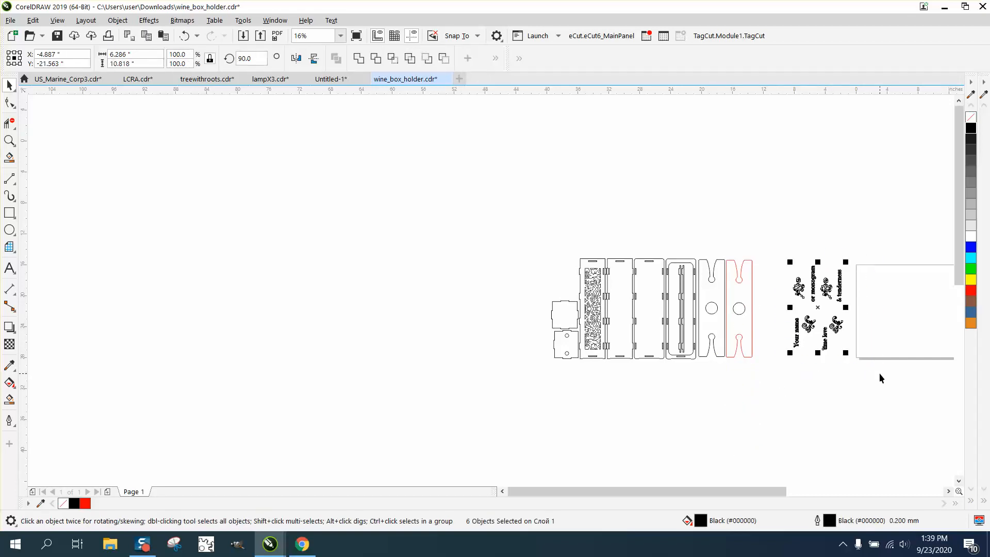
drag(523, 225, 552, 320)
drag(788, 395, 788, 396)
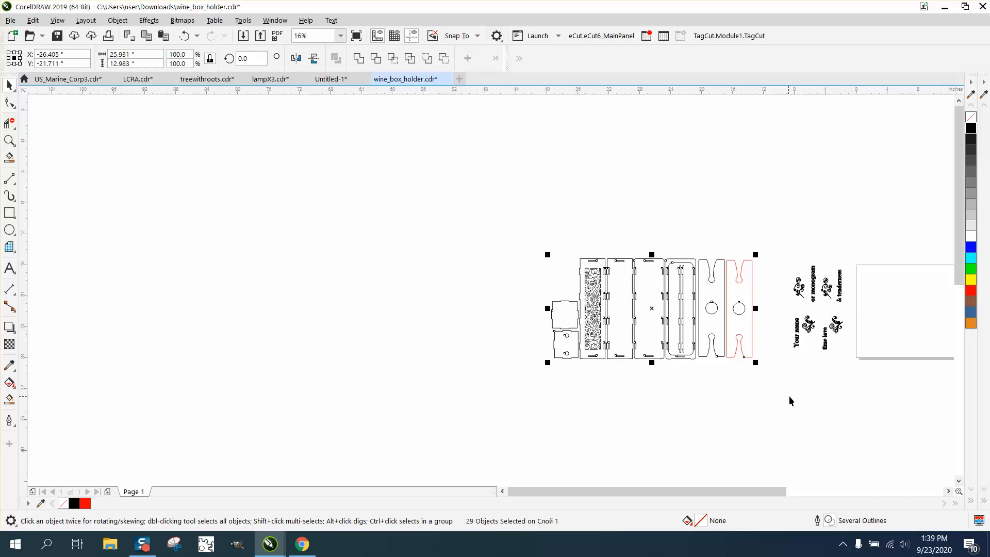
right_click(969, 291)
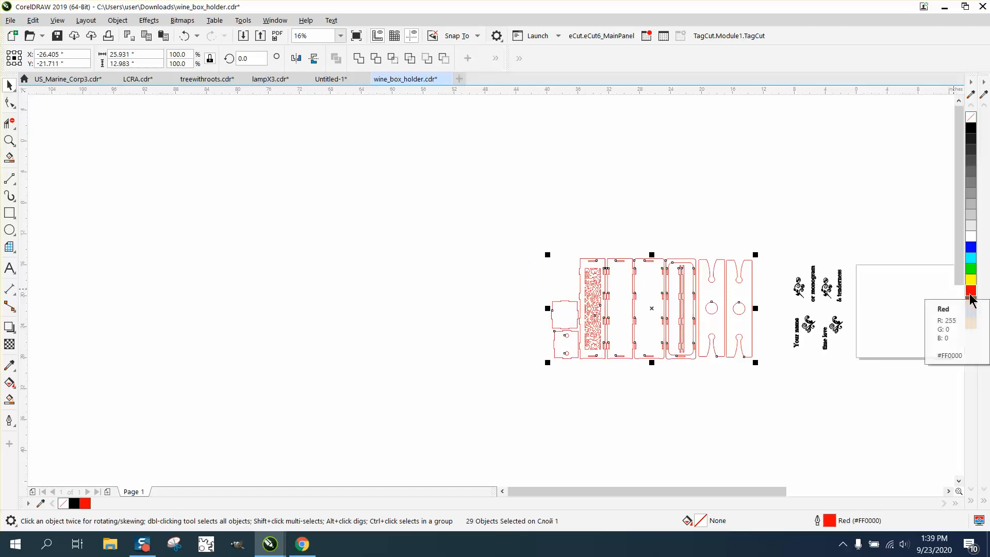
double_click(826, 521)
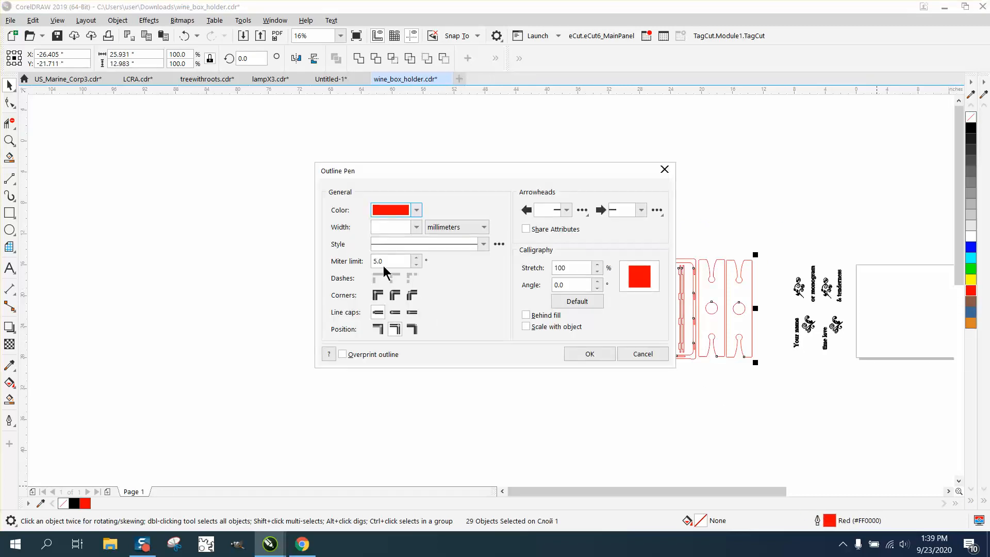
click(416, 227)
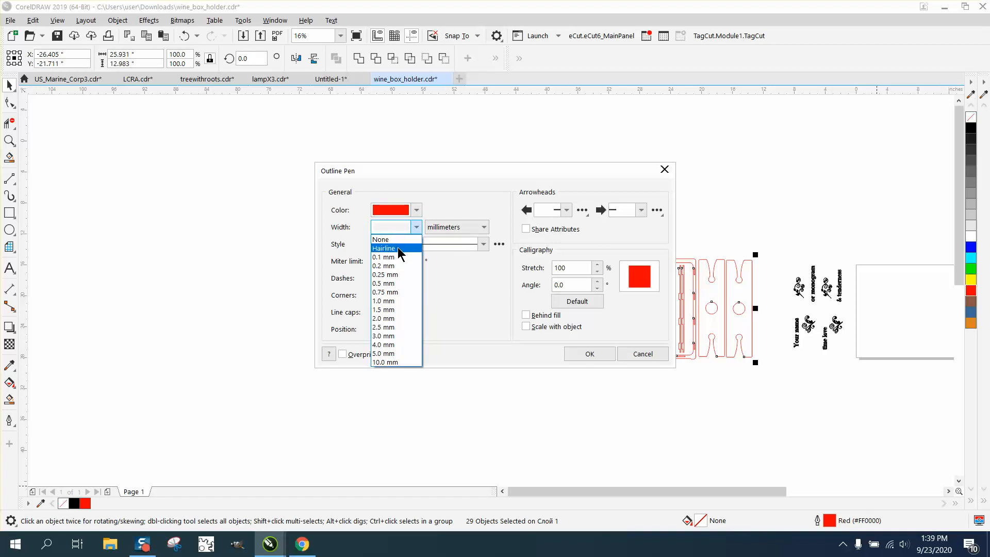
click(398, 248)
click(593, 354)
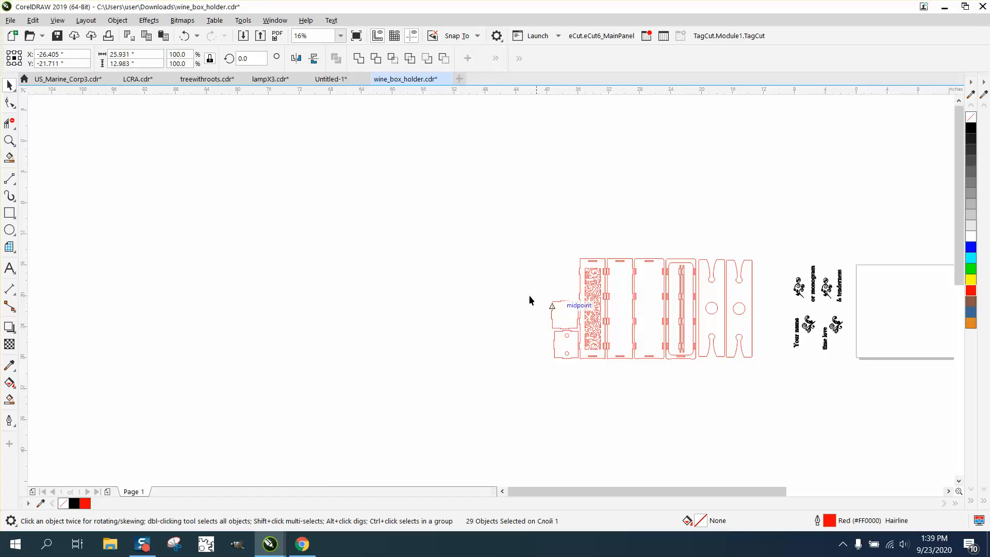
click(515, 289)
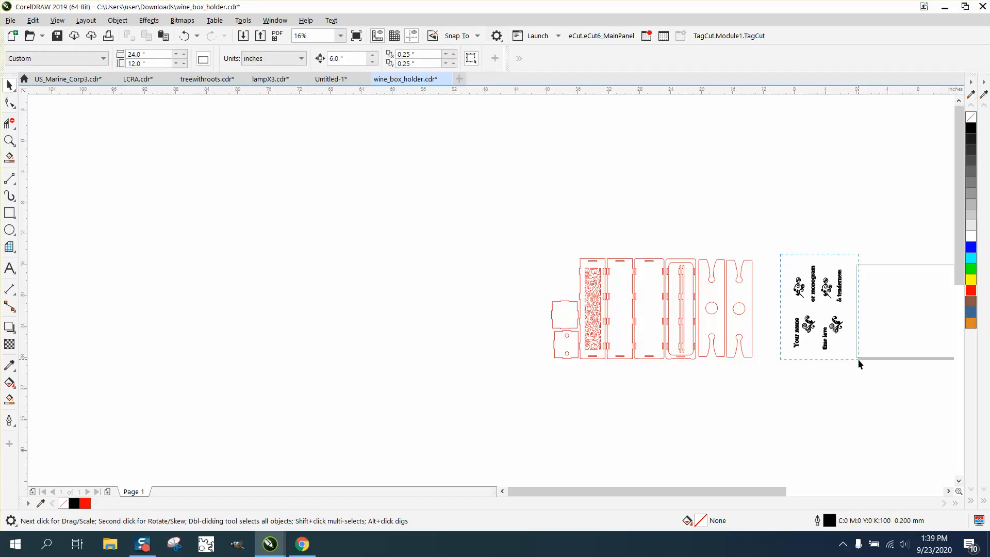
Shift the black lettering and flourishes 12 inches left, back onto the two notched strips
drag(858, 358, 858, 359)
key(Left)
key(Left)
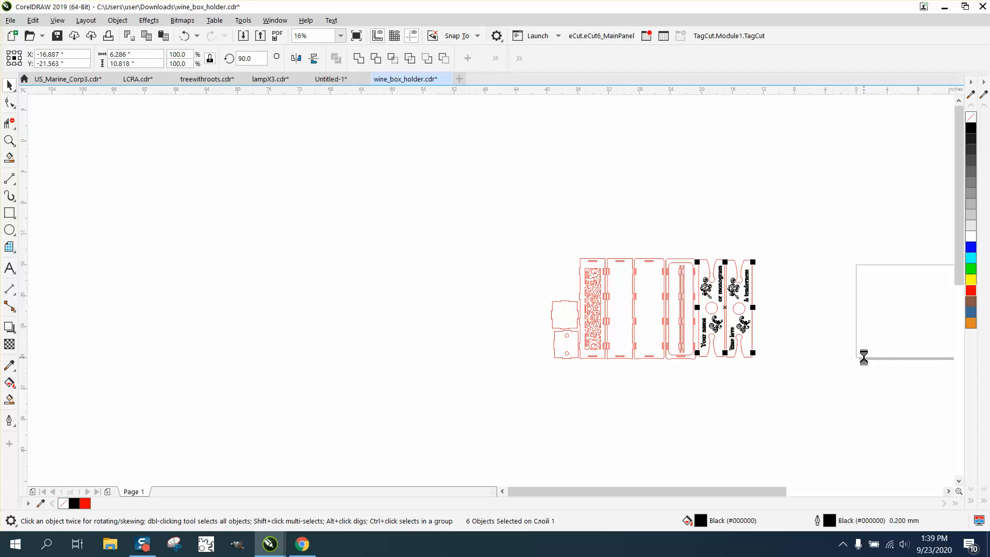
click(772, 321)
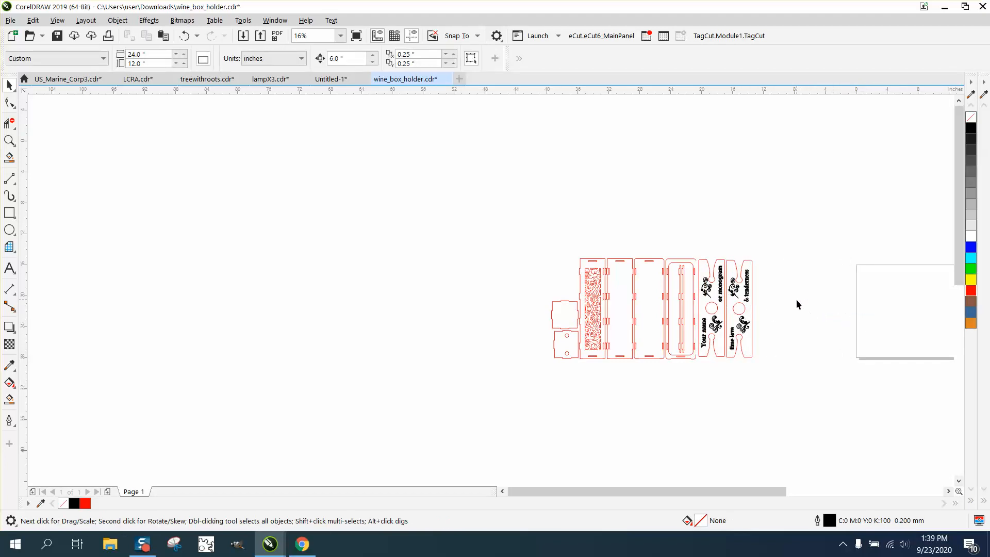
Move the "time love & tenderness" strip with its artwork 6 inches right and group its parts
click(10, 140)
click(660, 322)
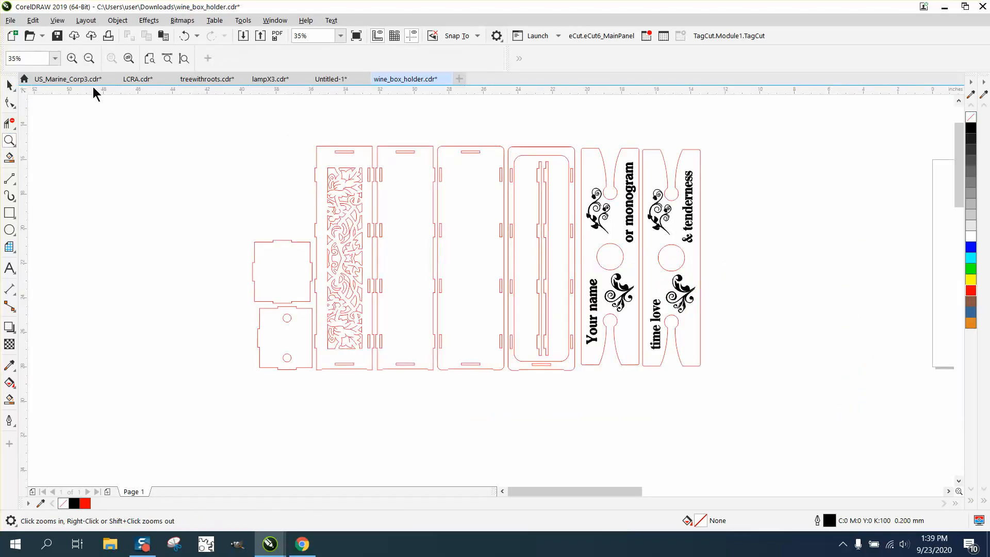
key(space)
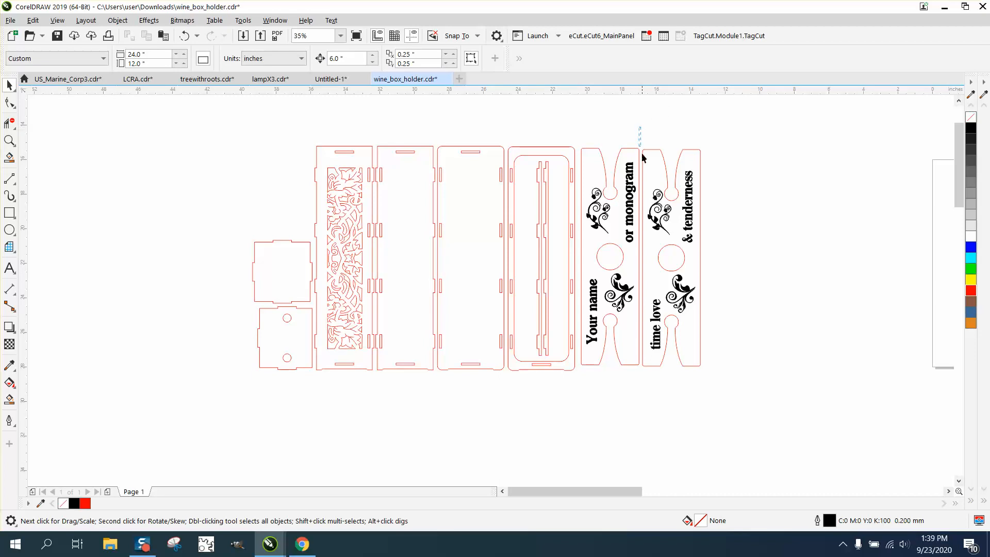
drag(701, 372, 717, 377)
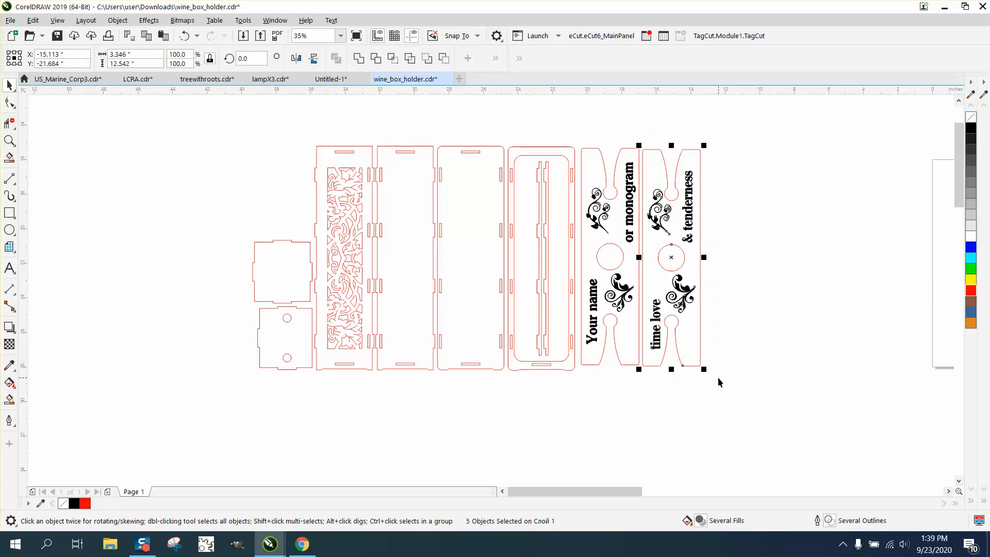
key(Right)
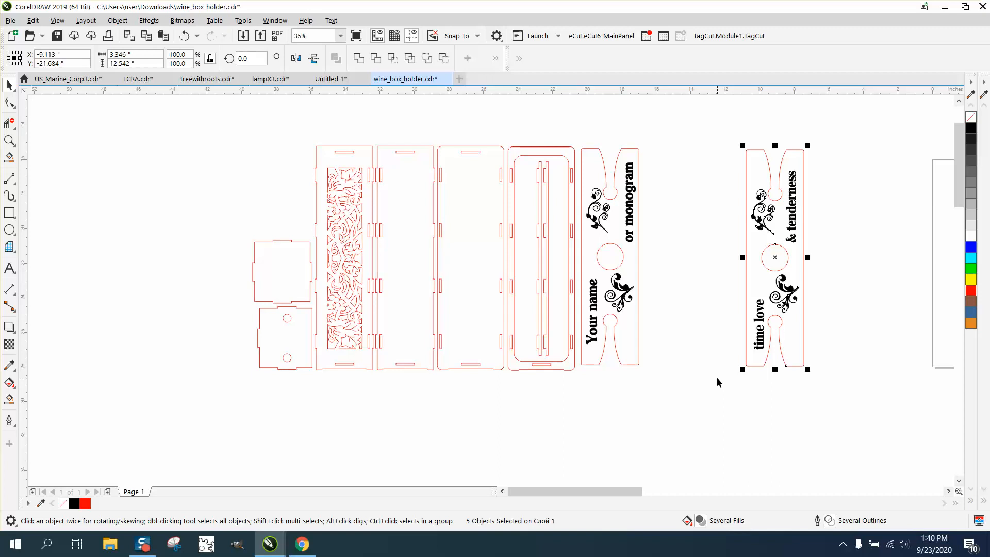
key(ctrl+g)
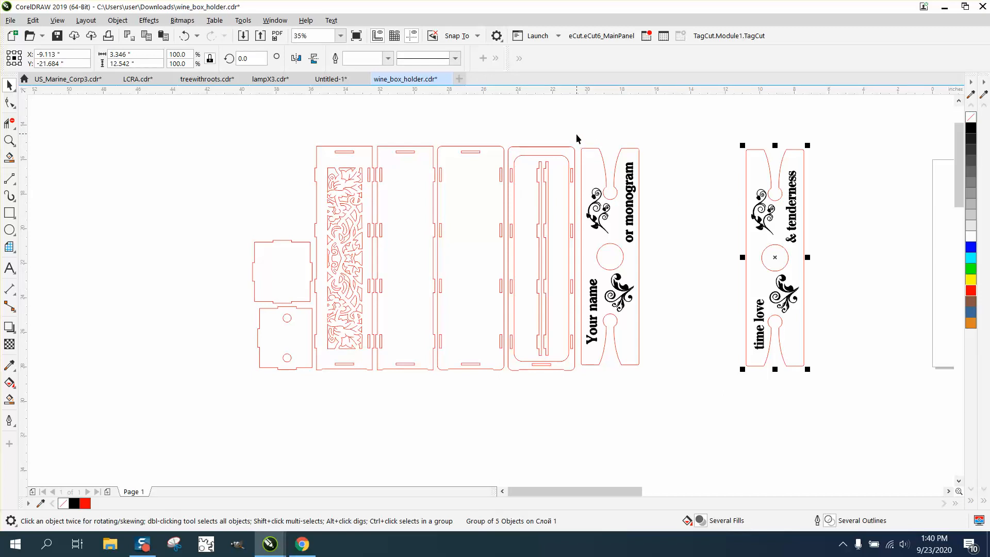
Move the "Your name or monogram" strip with its artwork 6 inches right and group its parts
drag(577, 139, 655, 378)
key(Right)
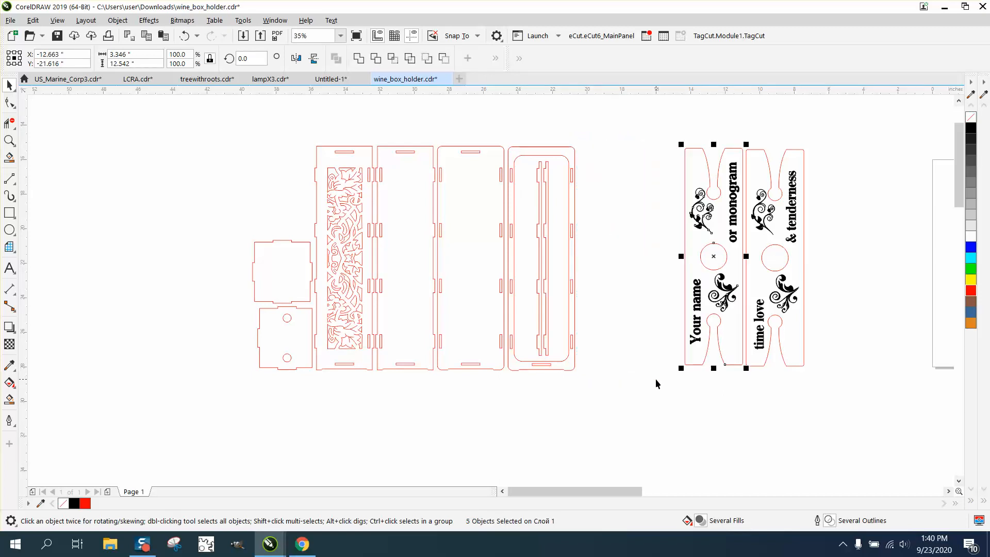
key(ctrl+g)
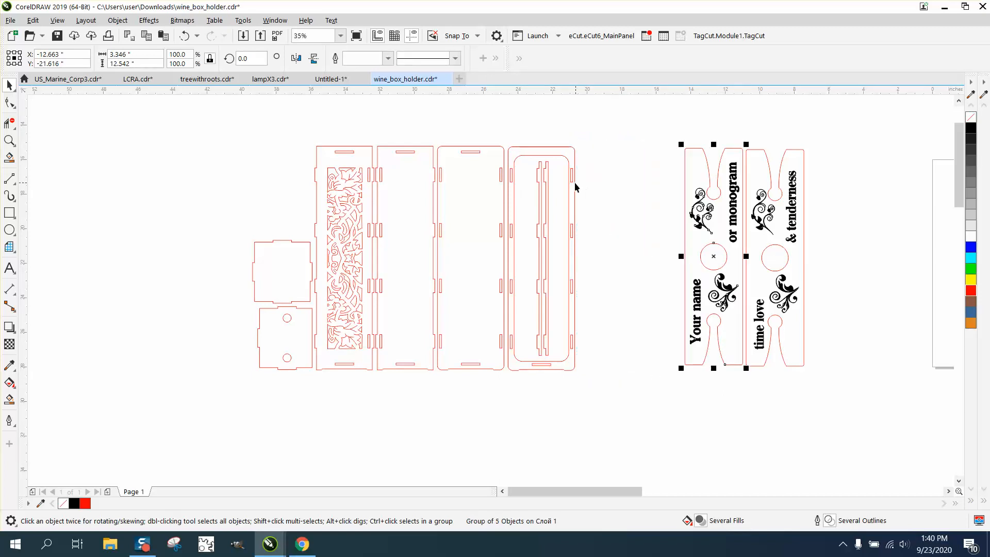
Move the panel with the rounded inner frame and long center slots 6 inches right and group its parts
click(549, 183)
drag(579, 150, 505, 382)
key(Right)
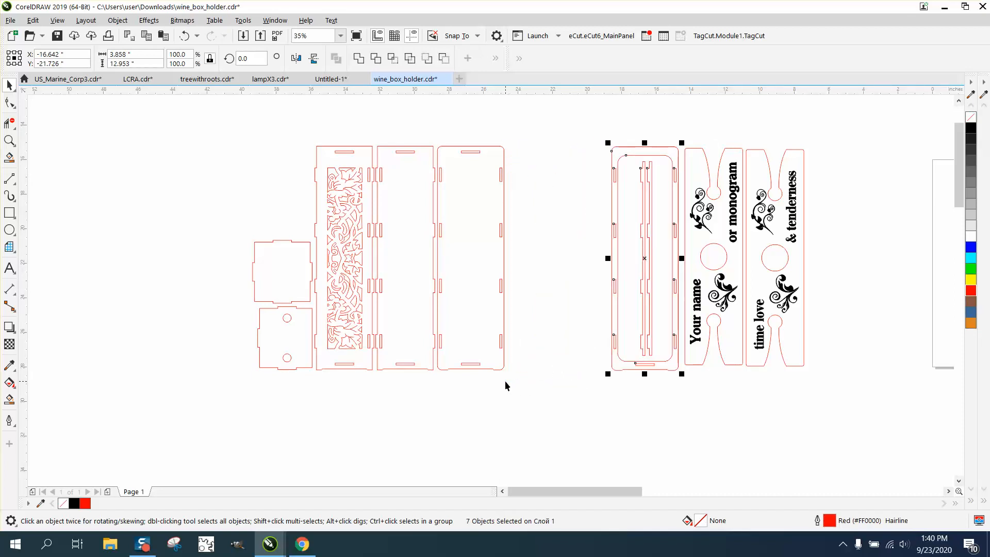
key(ctrl+g)
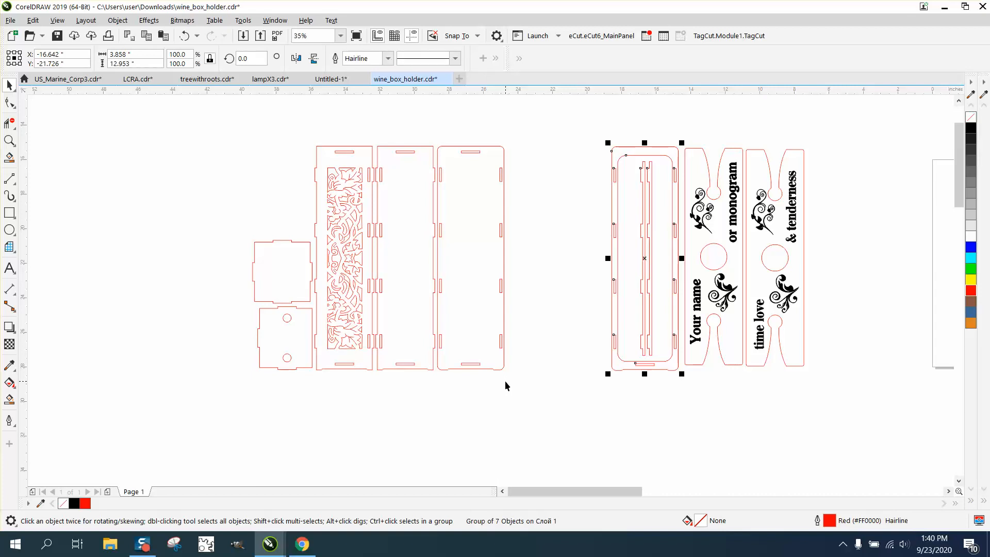
Move the plain rounded-corner panel with its edge slots 6 inches right and group its parts
drag(529, 138, 433, 394)
key(Right)
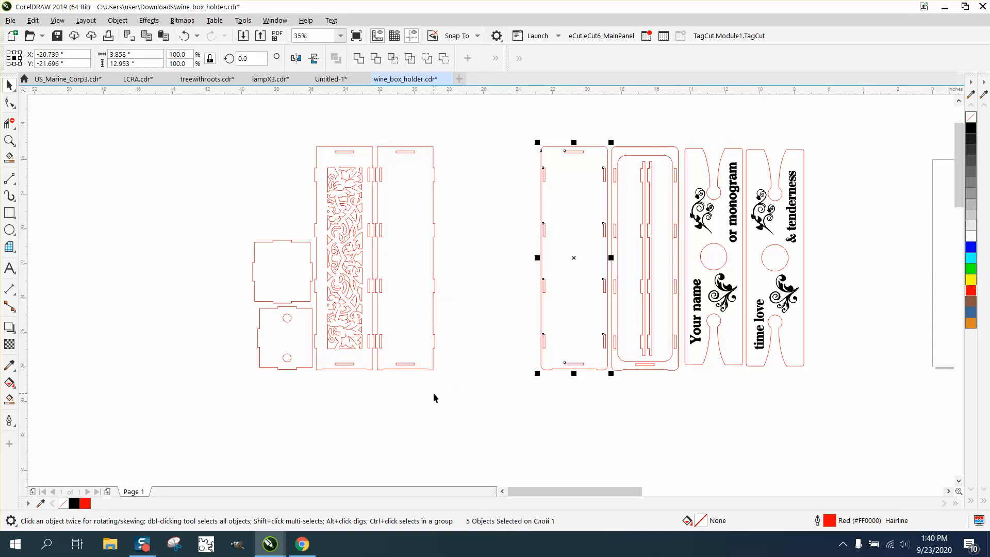
key(ctrl+g)
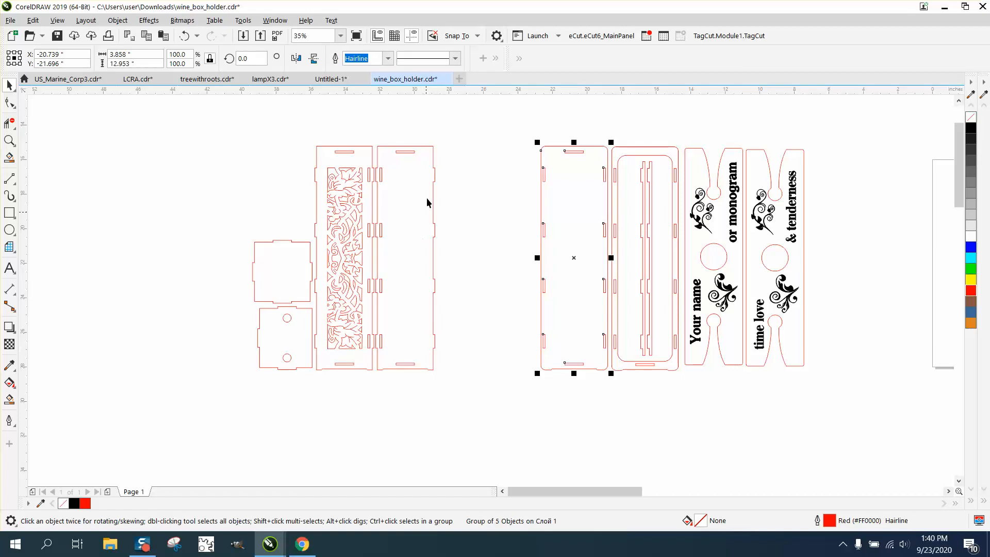
Move the plain notched side panel with its slots 6 inches right and group its parts
drag(464, 135, 464, 147)
drag(386, 392, 369, 388)
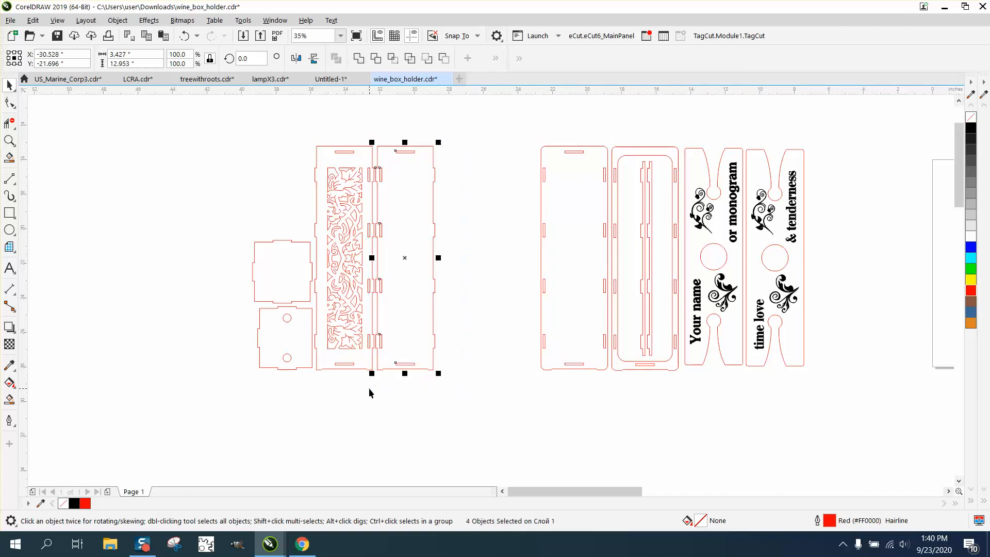
key(Right)
key(ctrl+g)
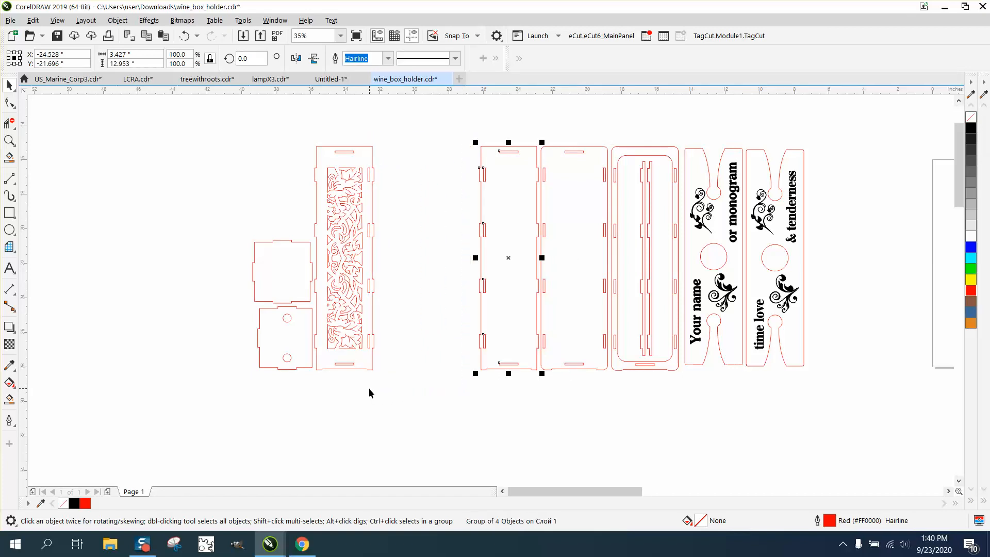
Move the ornamental fretwork panel with its slots 6 inches right and group its parts
mouse_move(311, 137)
mouse_down()
mouse_move(340, 325)
mouse_move(395, 400)
mouse_up()
key(Right)
key(ctrl+g)
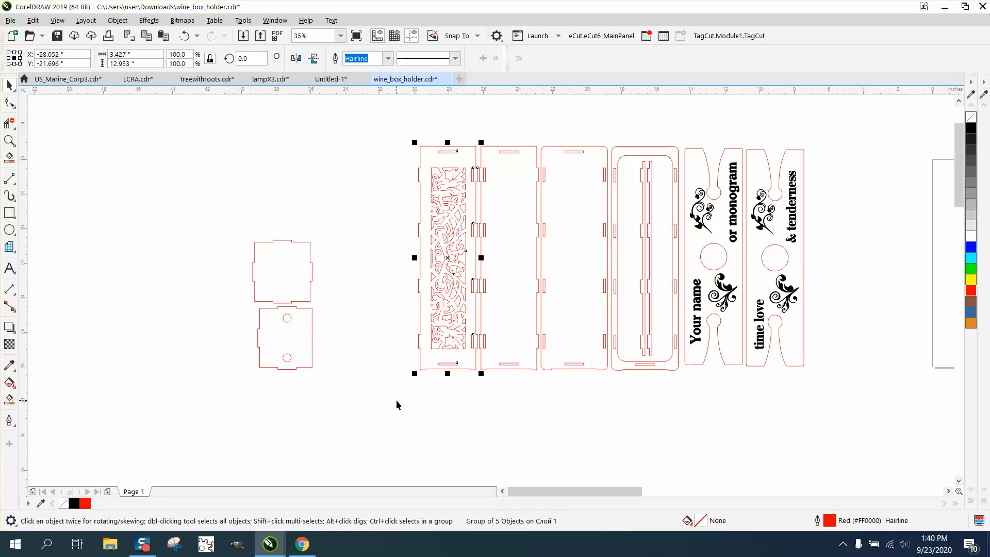
drag(239, 230, 267, 283)
drag(335, 307, 335, 307)
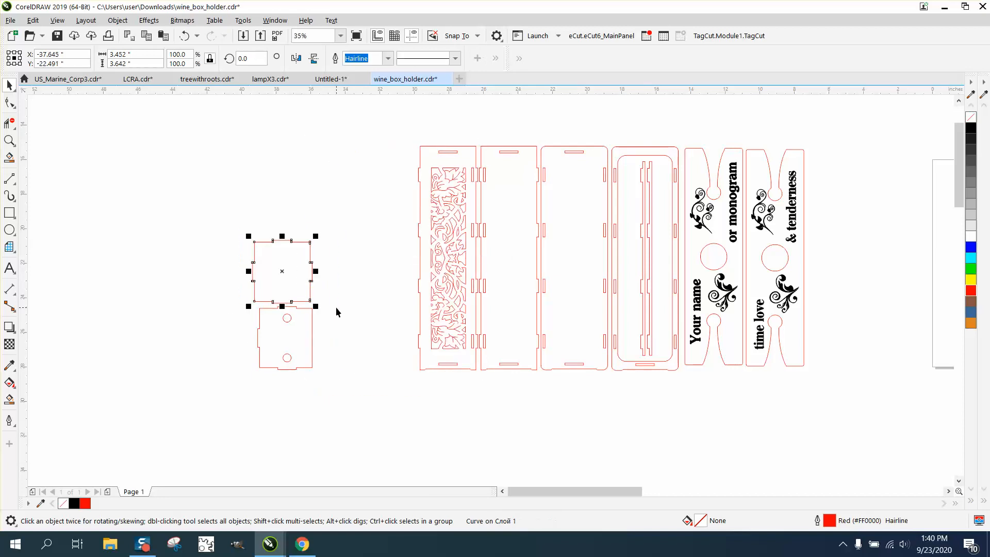
click(312, 332)
drag(284, 333, 336, 339)
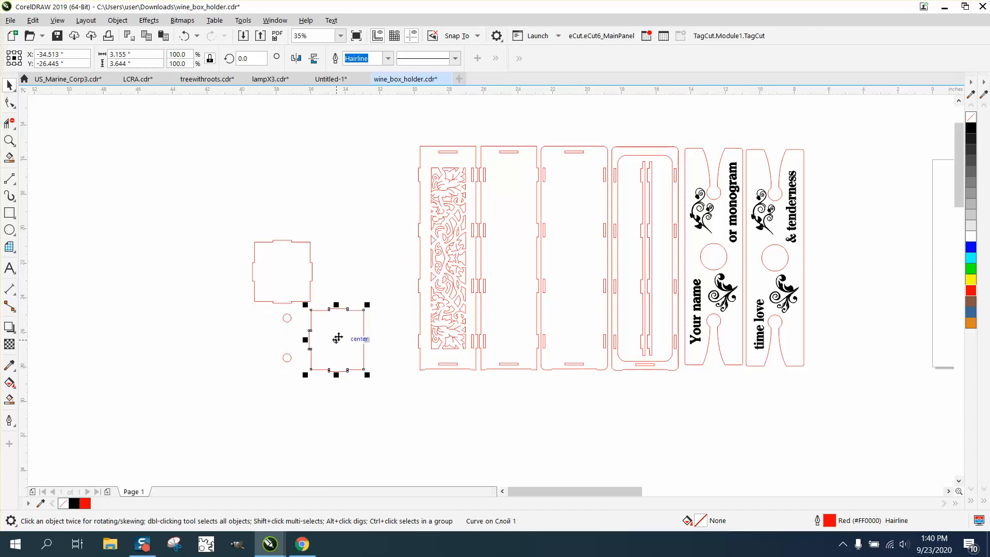
click(184, 35)
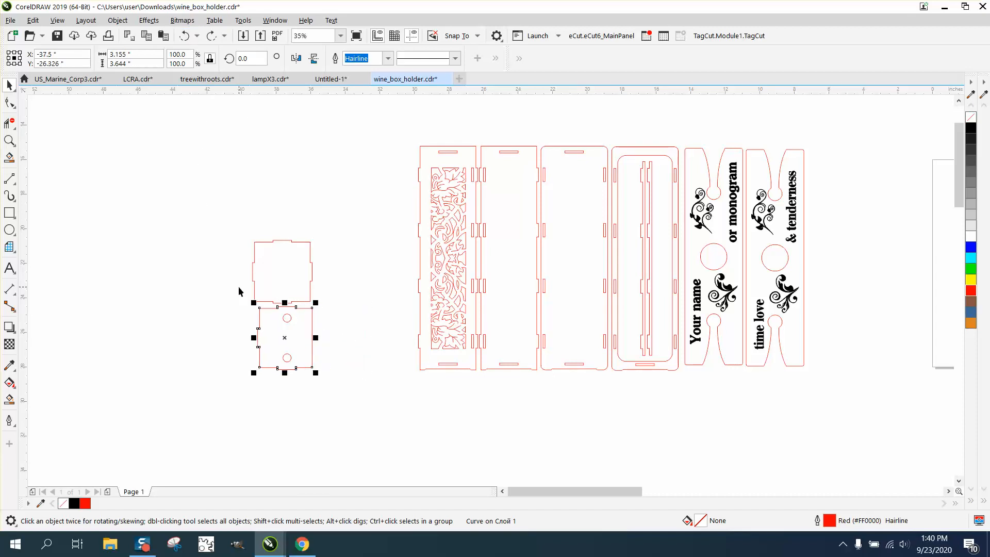
Group the lower small square panel with its two round holes
drag(239, 294, 369, 377)
key(ctrl+g)
Spread the grouped fretwork, notched, rounded, slotted-frame and "Your name or monogram" parts apart so that none of them overlap
scroll(369, 374, down, 2)
drag(409, 313, 369, 253)
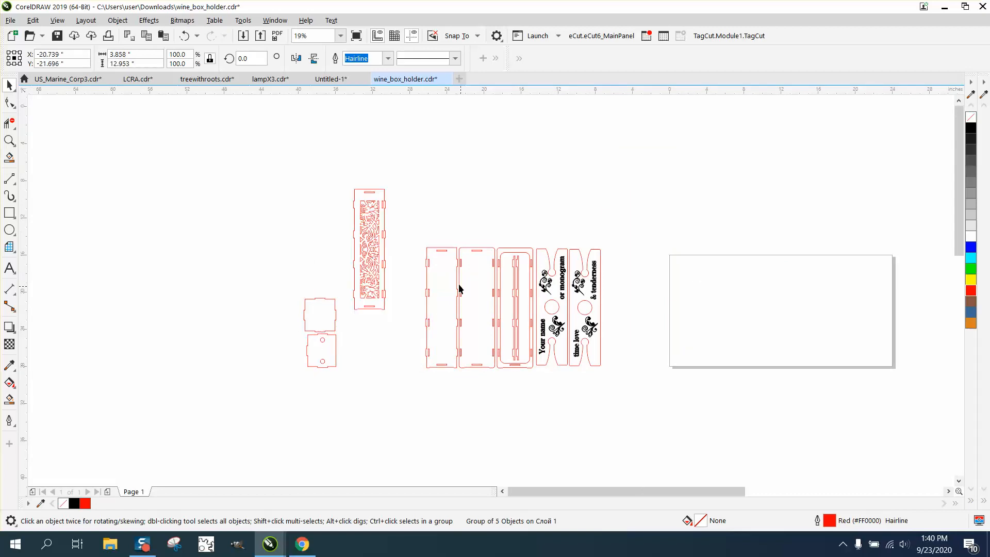
drag(444, 272, 439, 224)
drag(476, 268, 509, 185)
drag(527, 251, 492, 276)
drag(555, 294, 570, 166)
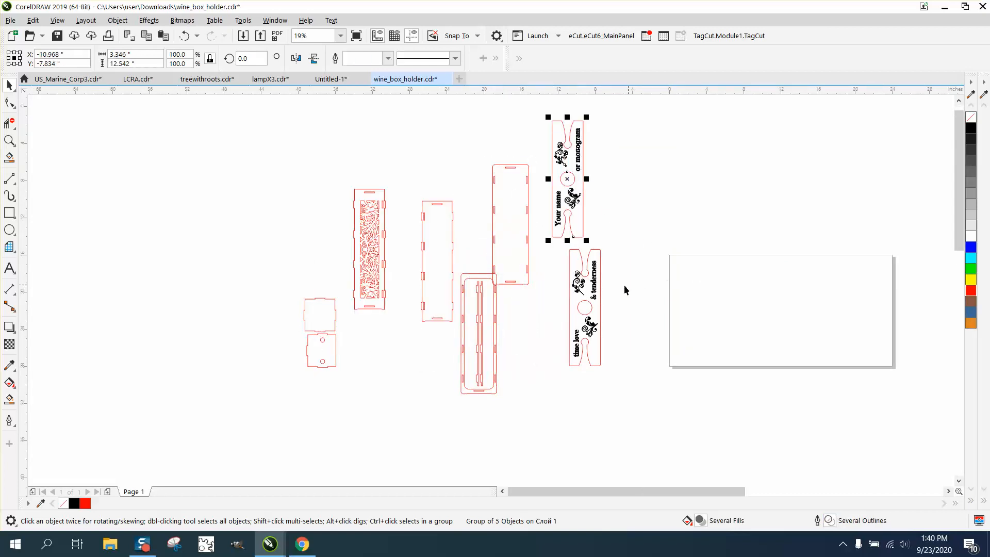
drag(487, 308, 487, 335)
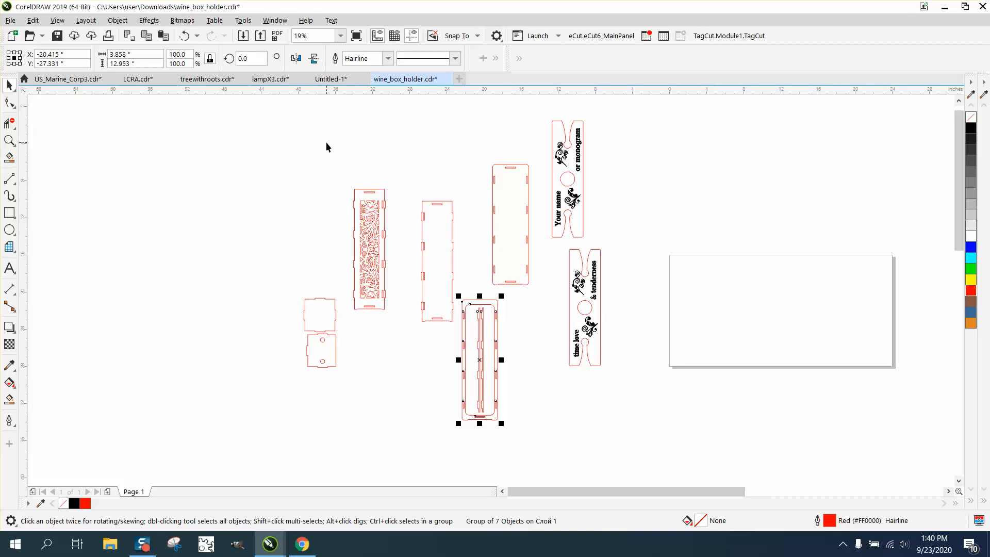
Rotate the "Your name or monogram" strip to 270° and place it in the page's upper-left corner
click(558, 178)
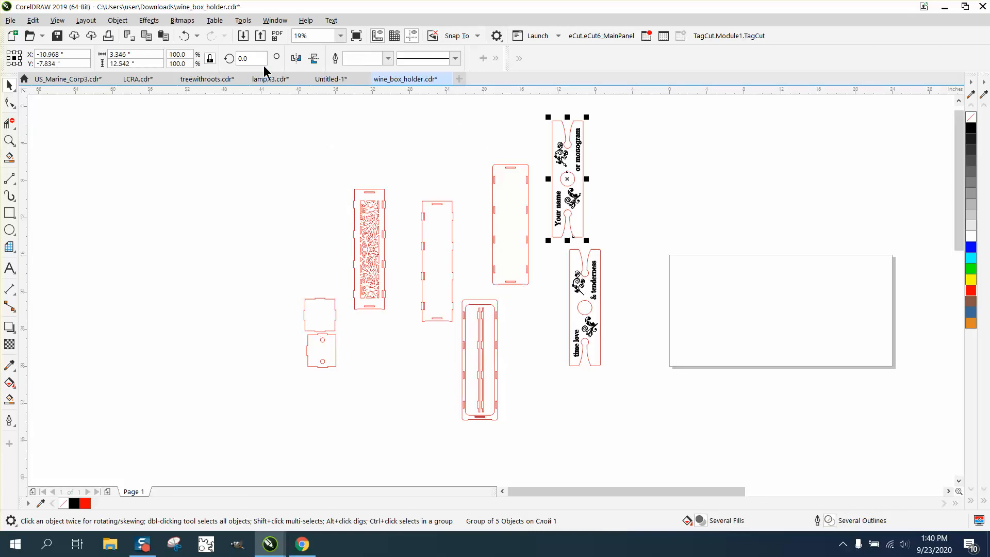
text(270)
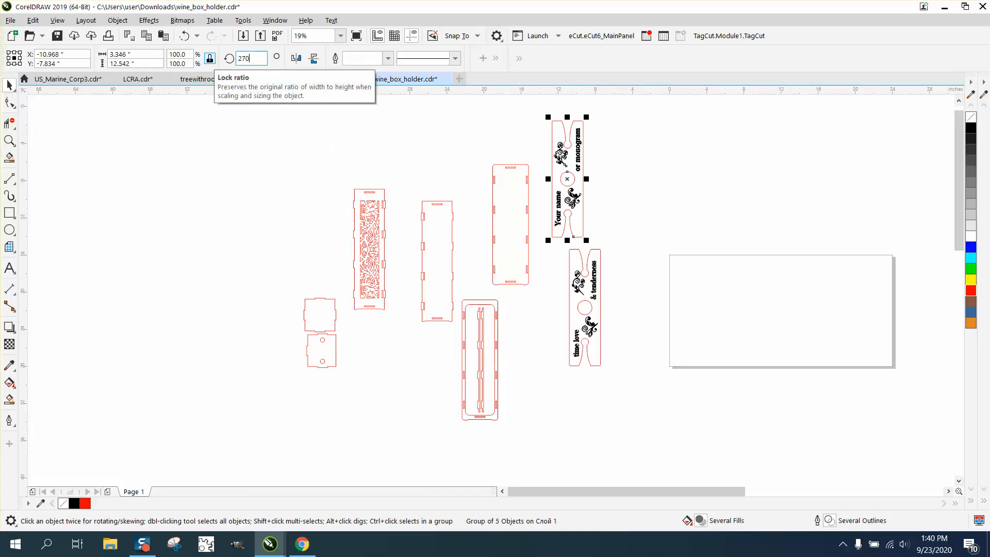
key(Return)
drag(575, 187, 730, 276)
Rotate the "time love & tenderness" strip to 270° and place it on the page directly below the first strip
click(592, 284)
click(248, 58)
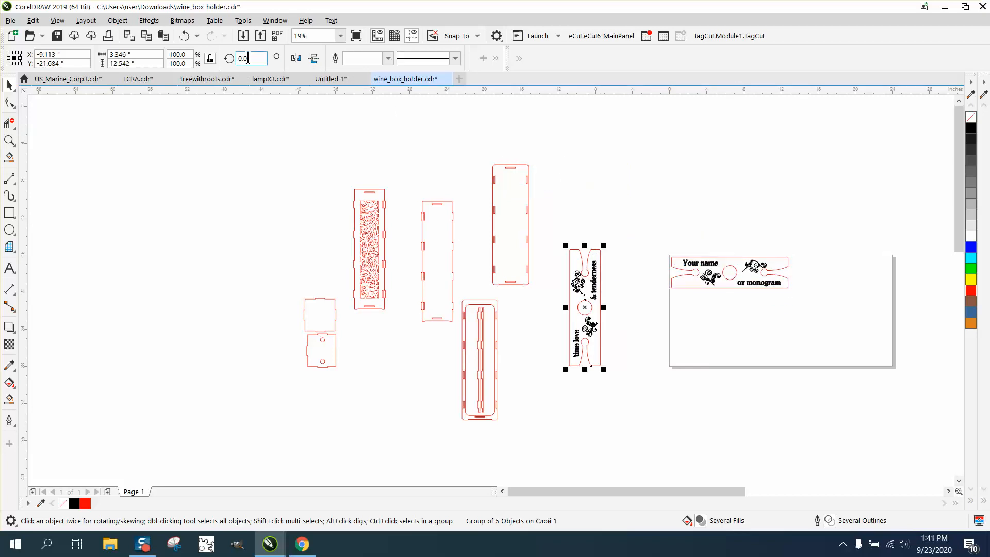
double_click(248, 58)
text(2)
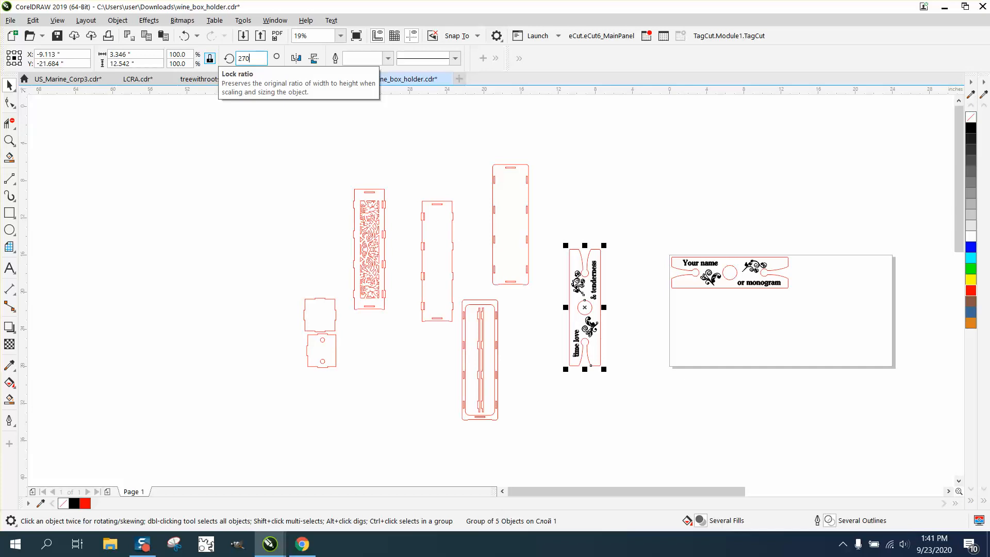
text(70)
key(Return)
drag(585, 309, 730, 310)
Delete the duplicate "time love & tenderness" strip lying outside the page
click(515, 244)
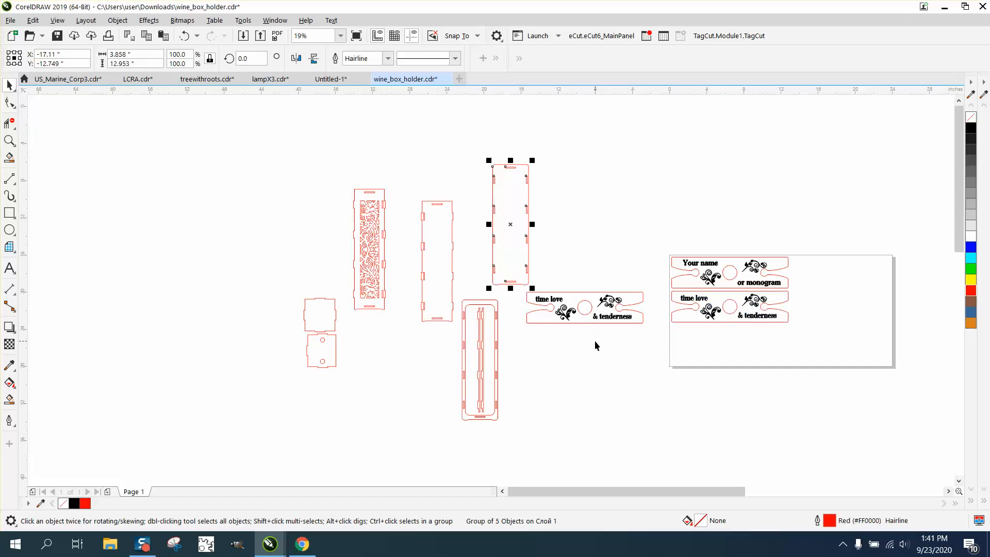
click(597, 316)
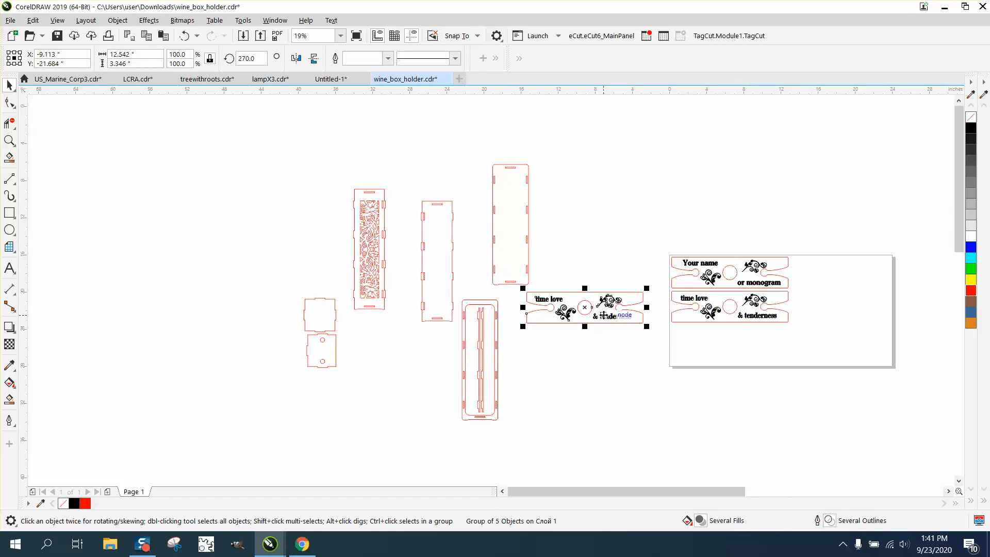
key(Delete)
Rotate the plain rounded-corner panel to 270° and place it on the page below the two lettered strips
click(521, 245)
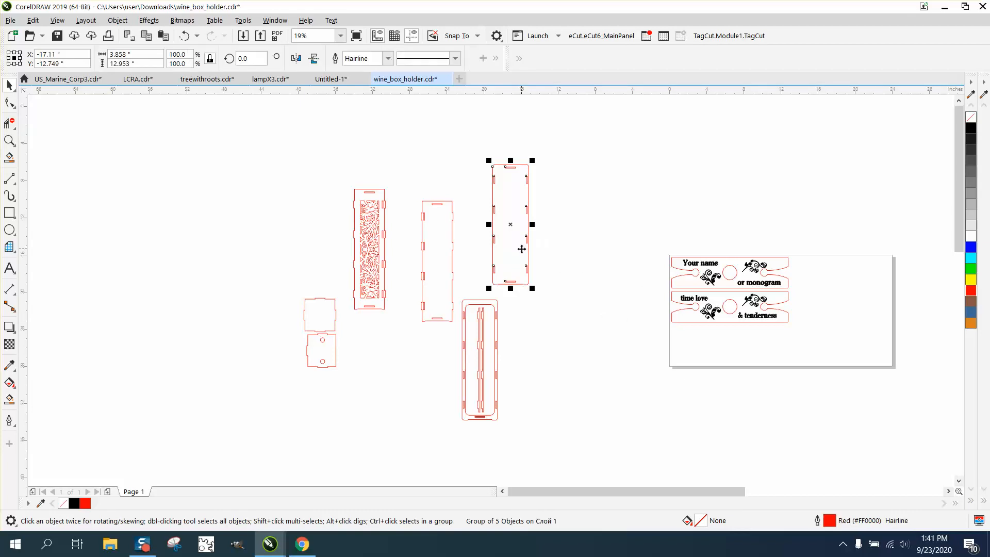
click(255, 58)
text(270)
key(Return)
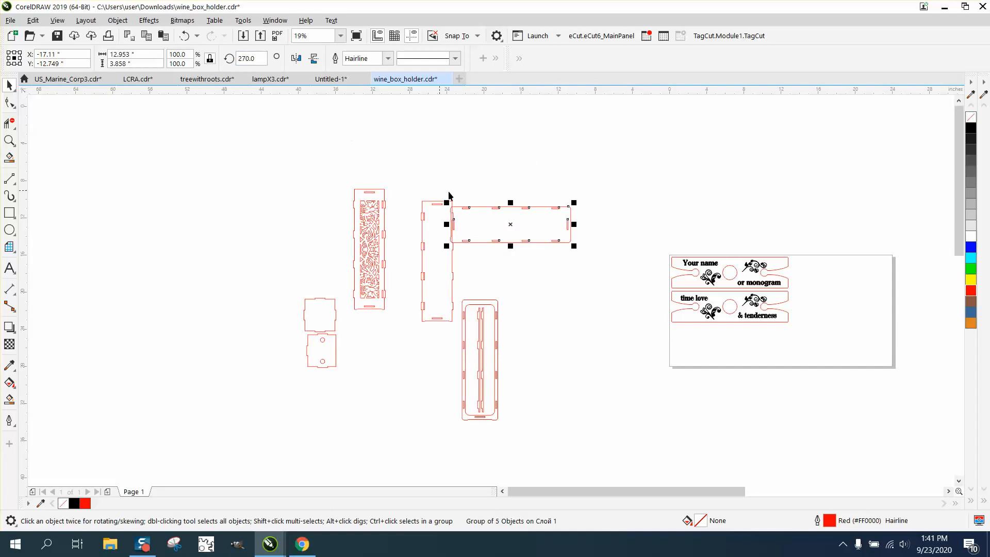
drag(509, 226, 734, 346)
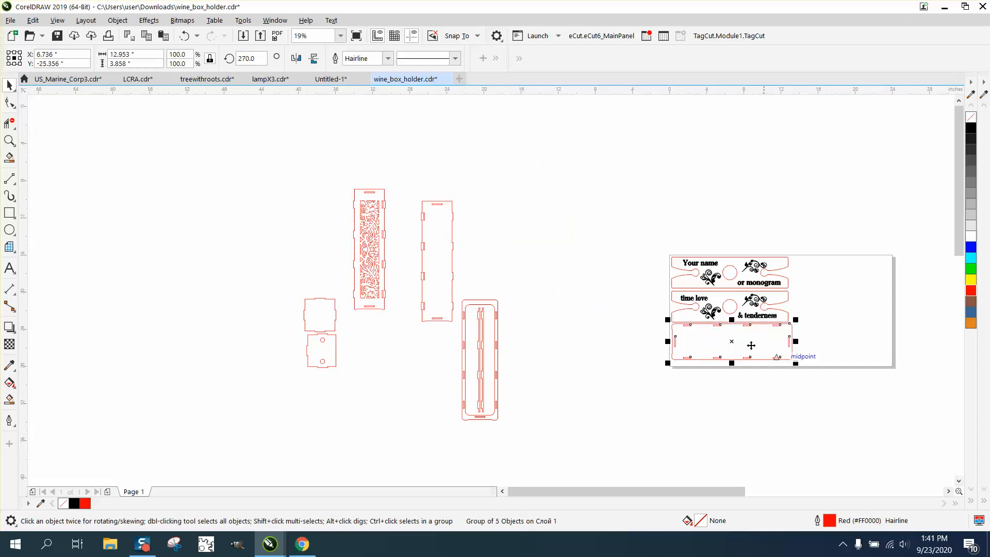
Place the two small square panels one above the other on the page, beside the ends of the lettered strips
drag(320, 324, 810, 277)
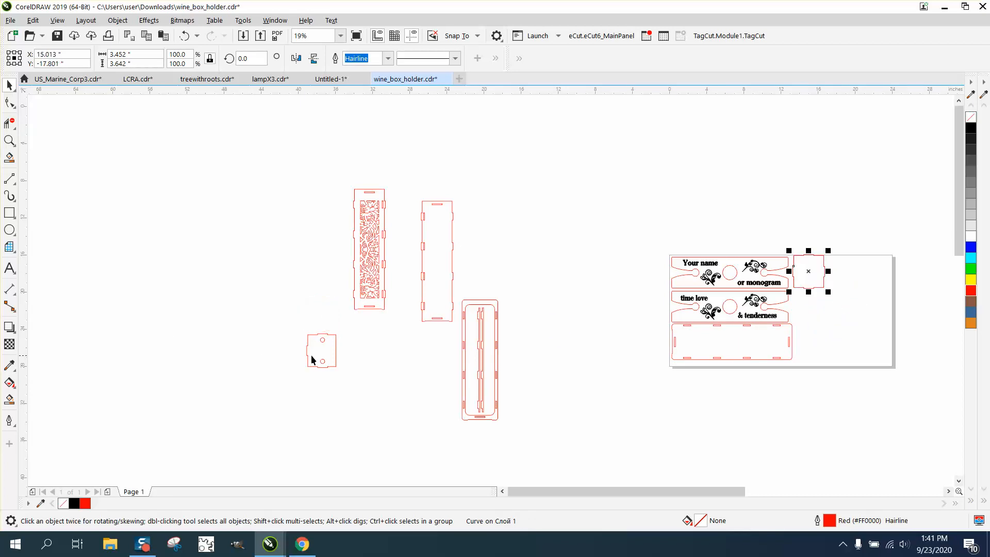
drag(310, 355, 806, 317)
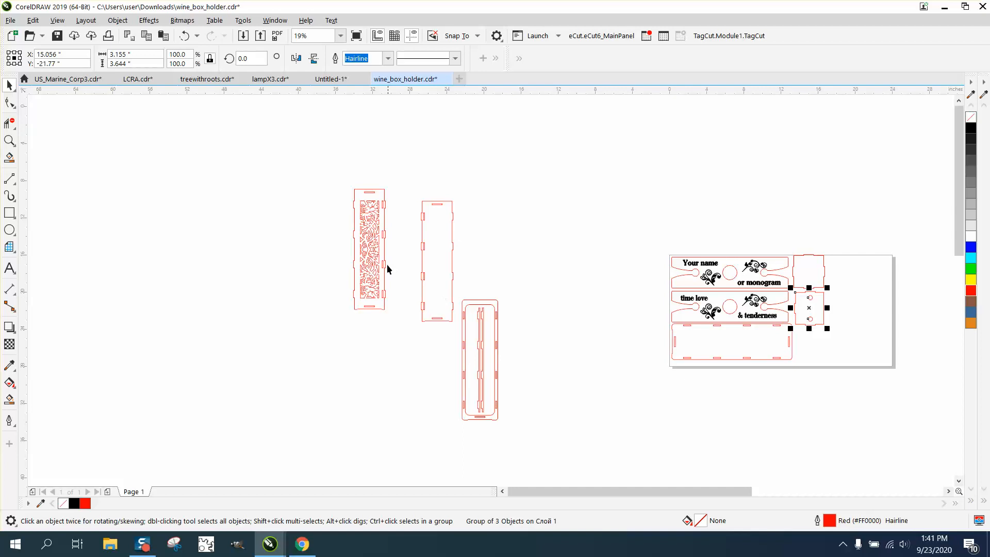
Place the plain notched panel upright near the page's right edge and roughly center it on the page height
click(424, 259)
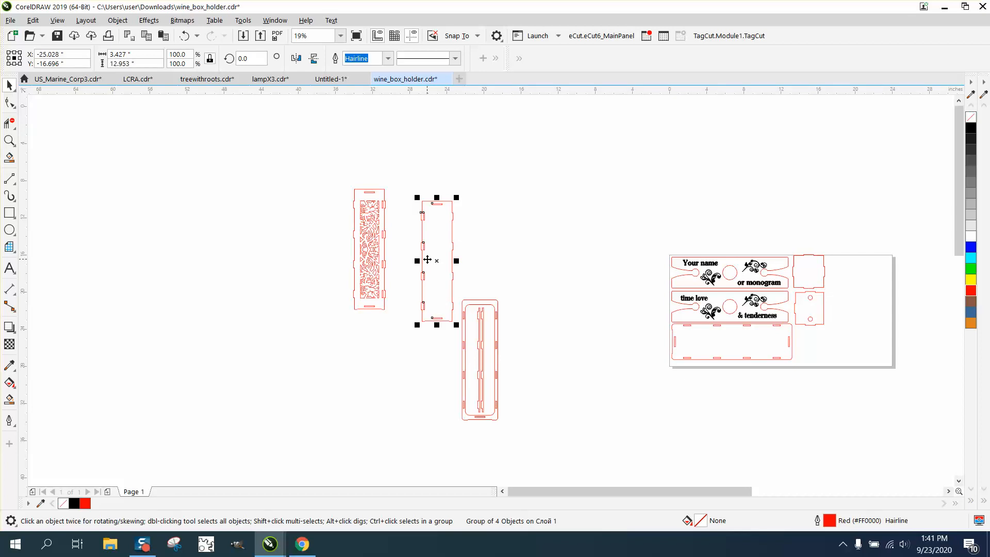
drag(426, 259, 839, 308)
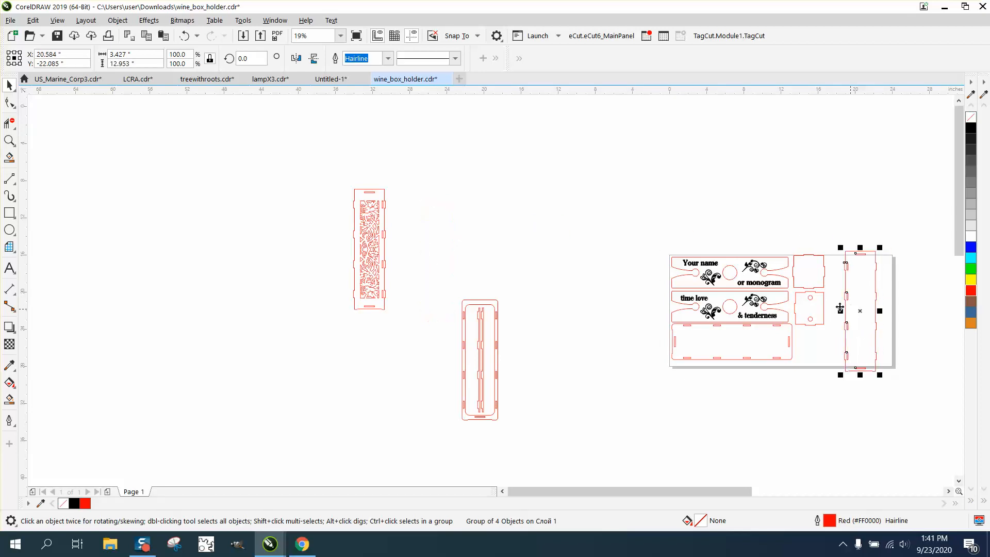
click(10, 140)
drag(635, 215, 947, 405)
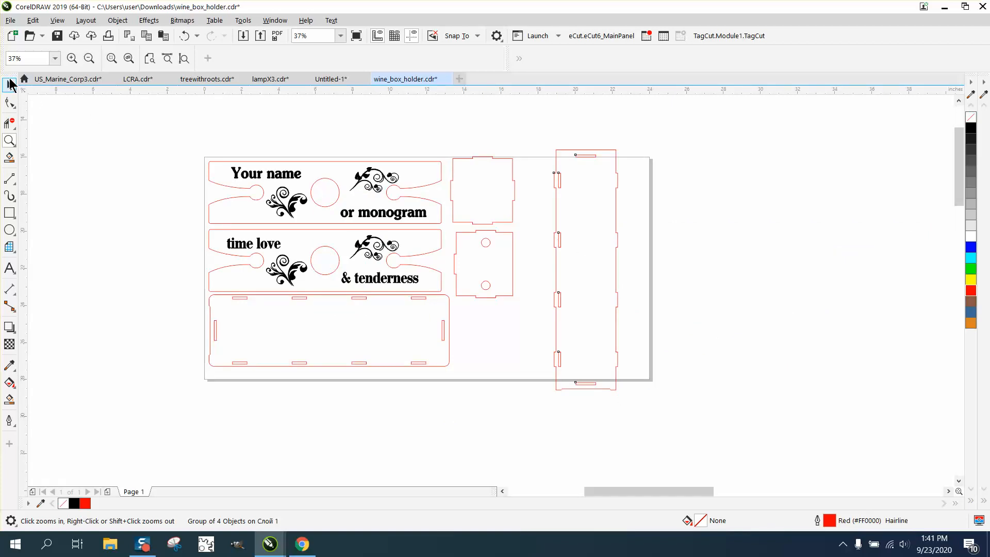
click(10, 85)
drag(561, 283, 561, 281)
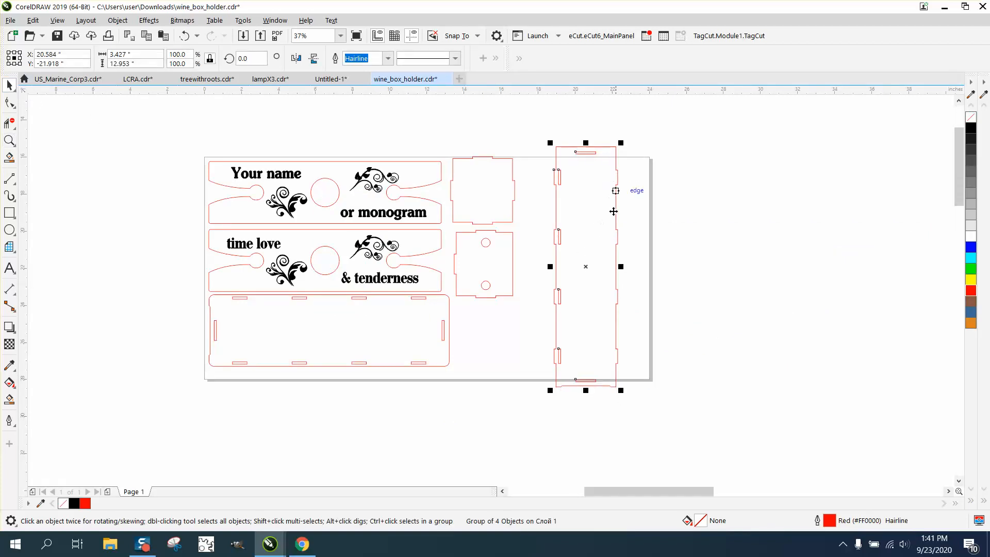
Rotate the notched panel to about 319.5°, clear both small squares off the page, and fit the panel diagonally beside the strips
click(588, 269)
drag(623, 141, 683, 204)
drag(505, 207, 540, 149)
drag(502, 242, 841, 261)
drag(625, 265, 582, 265)
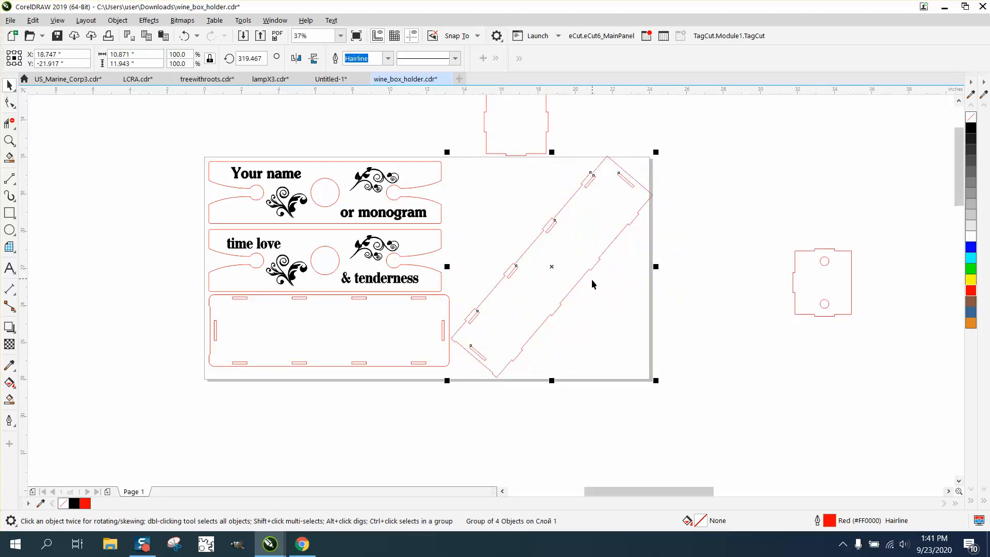
Shift the plain rounded panel slightly down and left, and adjust the diagonal panel to sit closer beside it
drag(405, 336, 402, 341)
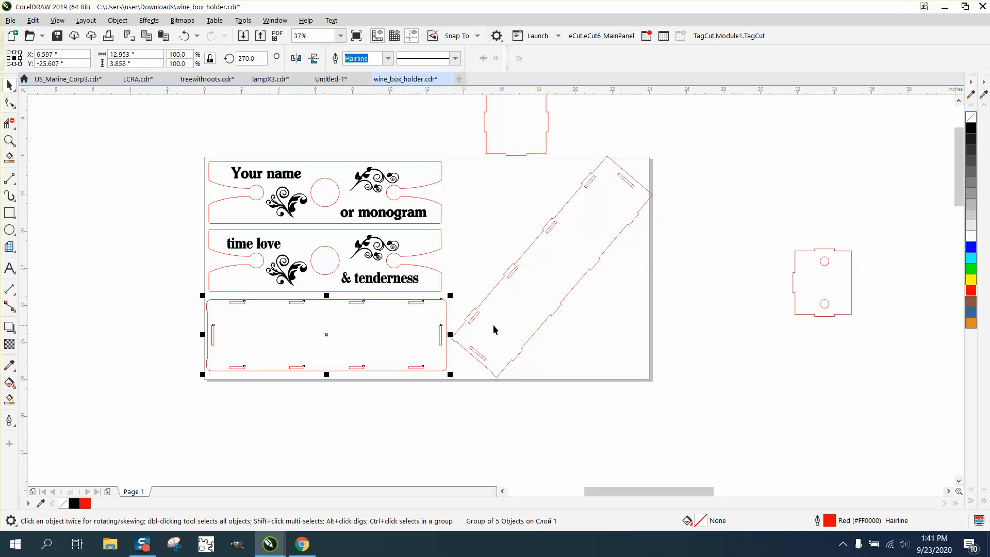
drag(510, 323, 511, 325)
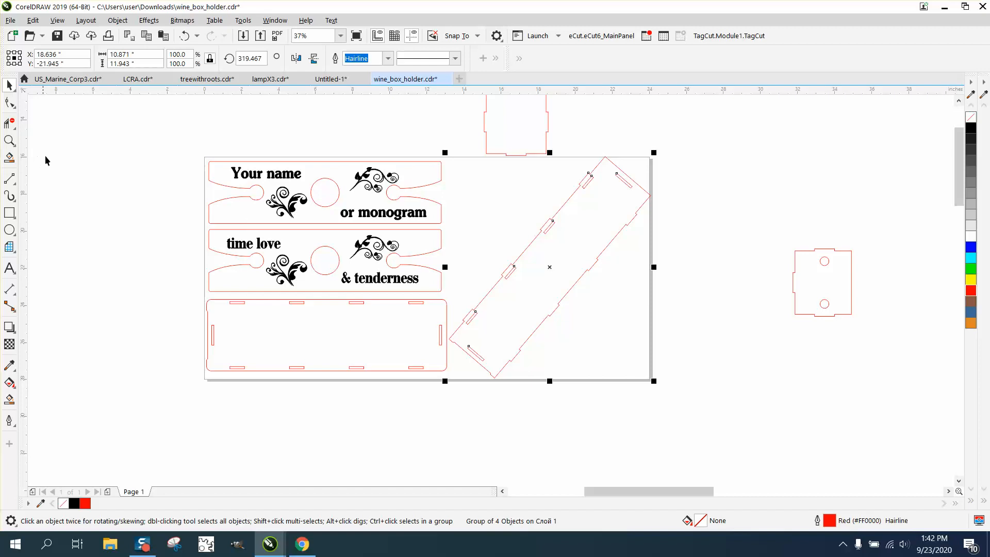
Nudge the diagonal panel slightly down and left to fit its corners inside the page edges
click(10, 141)
click(604, 278)
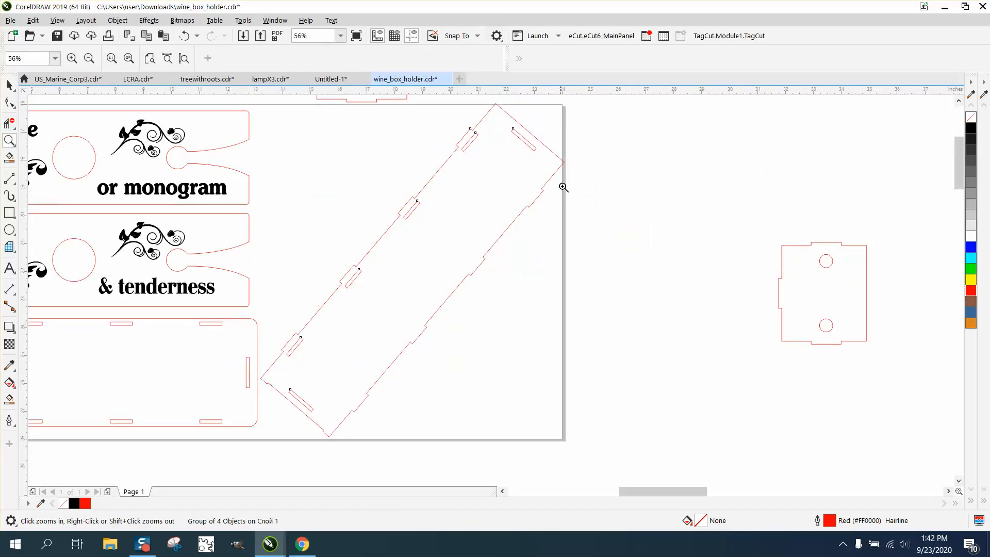
click(9, 86)
drag(380, 305, 379, 308)
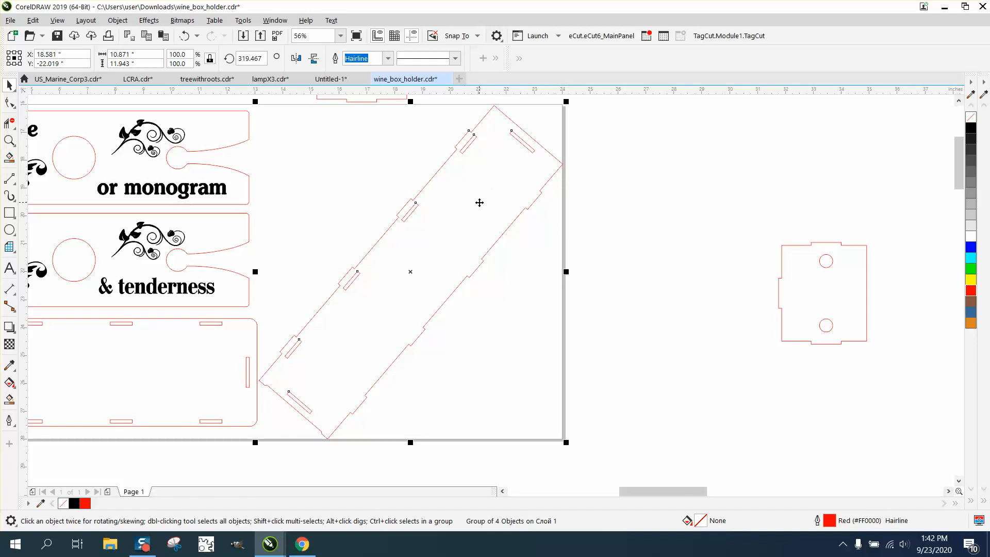
Place the plain small square above the diagonal panel and the two-hole square in the page's lower-right corner
scroll(479, 203, down, 2)
scroll(480, 206, down, 2)
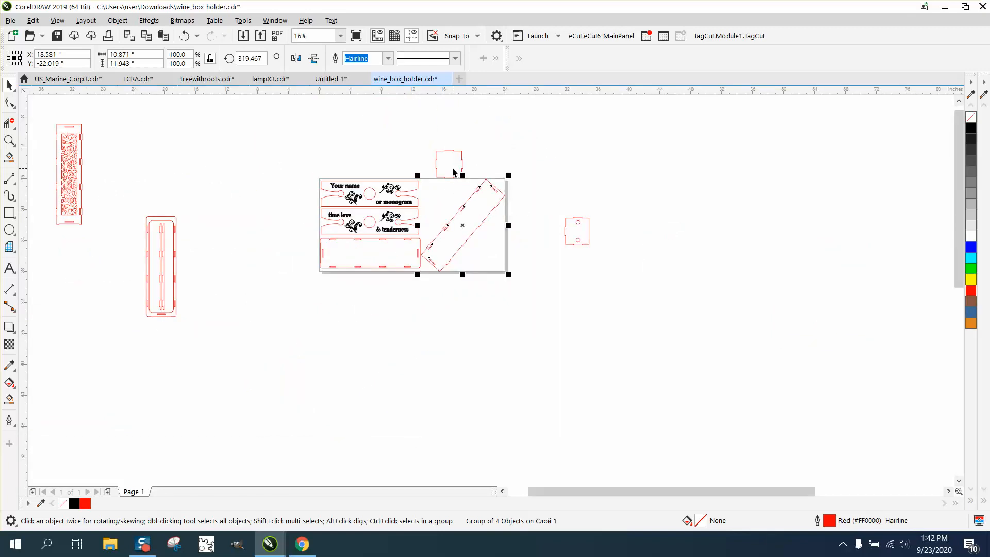
drag(448, 171, 436, 202)
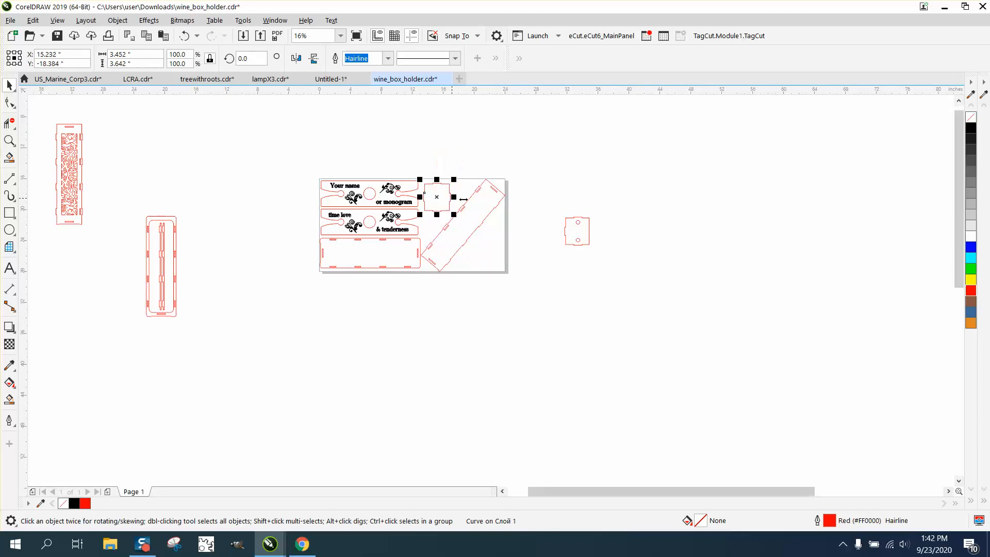
drag(573, 227, 485, 250)
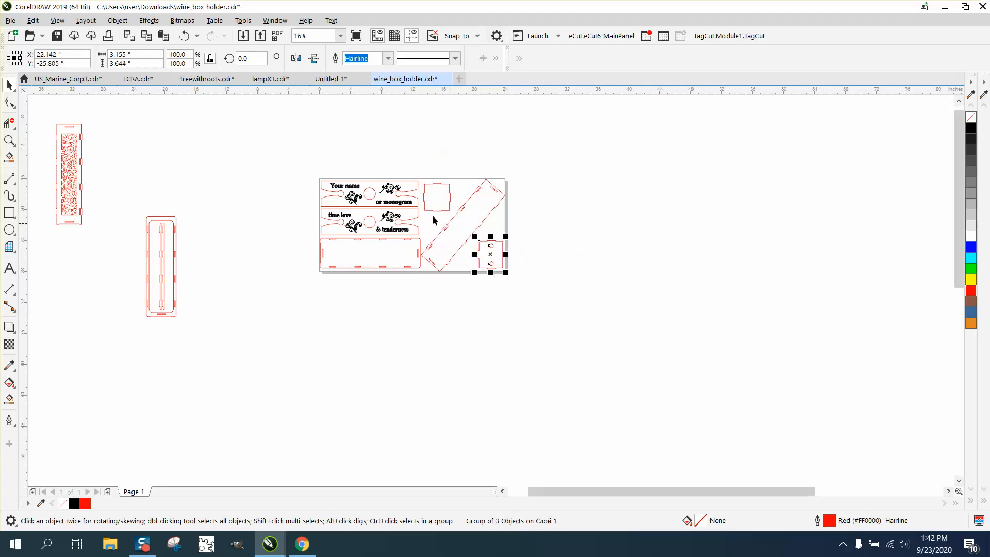
Undo the placement of both small squares and the last nudge of the diagonal panel
click(184, 39)
click(184, 39)
click(183, 38)
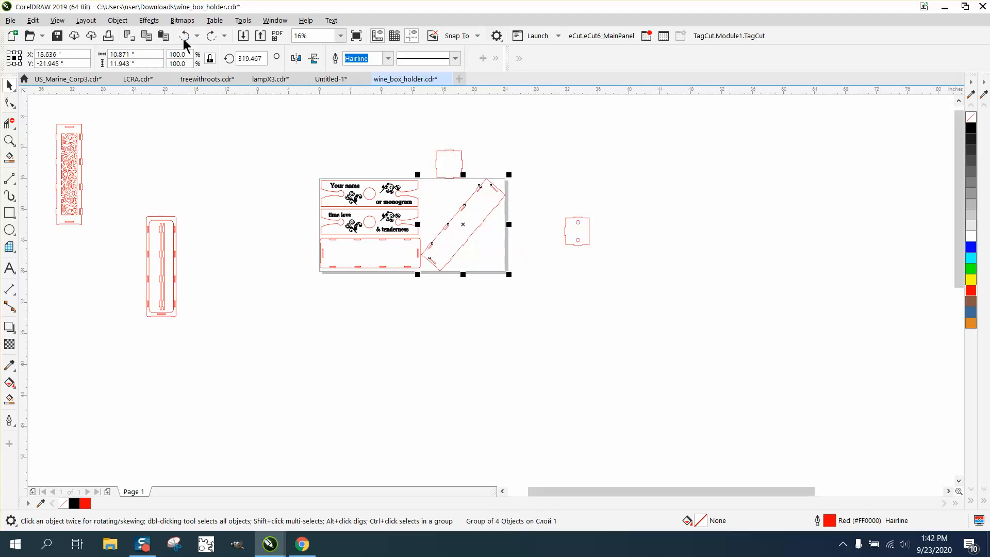
Undo the remaining moves and rotation of the diagonal panel back to its upright position beside the two small squares
click(183, 39)
click(182, 38)
click(182, 38)
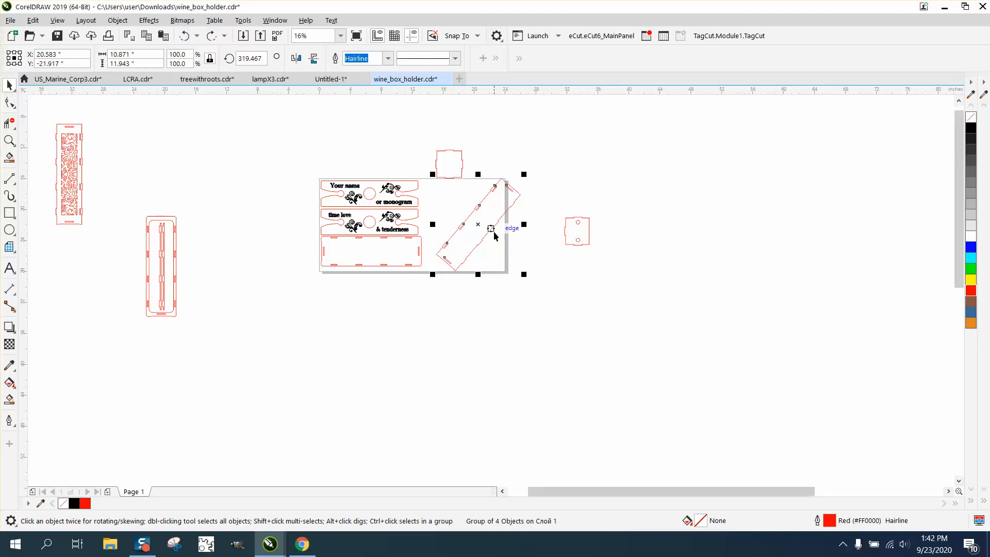
click(183, 38)
click(183, 37)
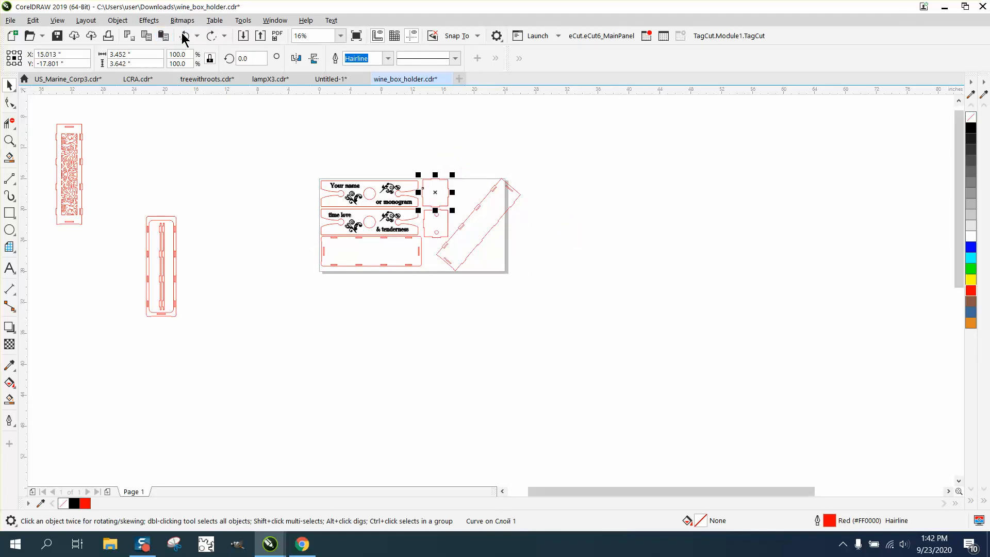
click(183, 37)
click(183, 38)
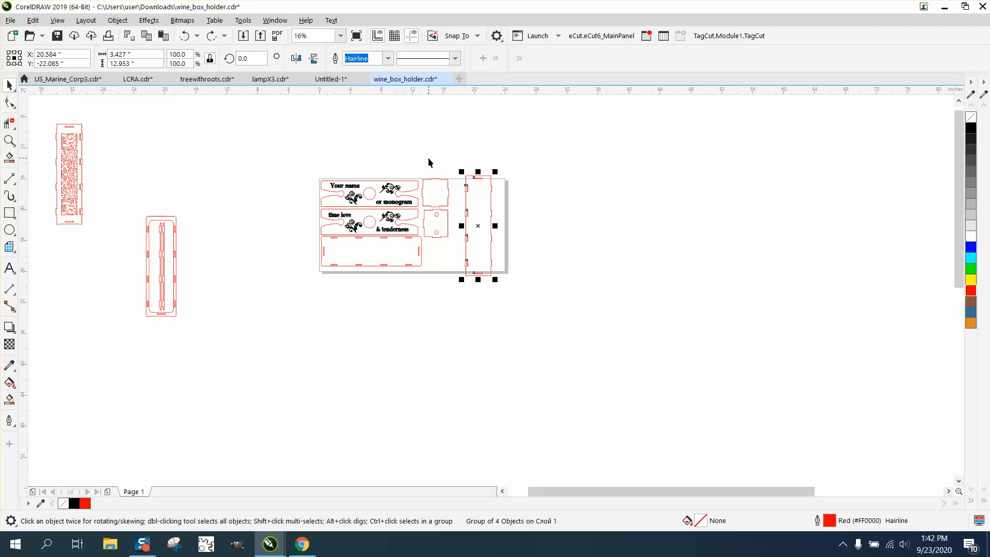
Move the two small squares and the plain, slotted and filigree panels into a row beyond the page's right edge
drag(456, 226, 572, 227)
drag(297, 169, 480, 296)
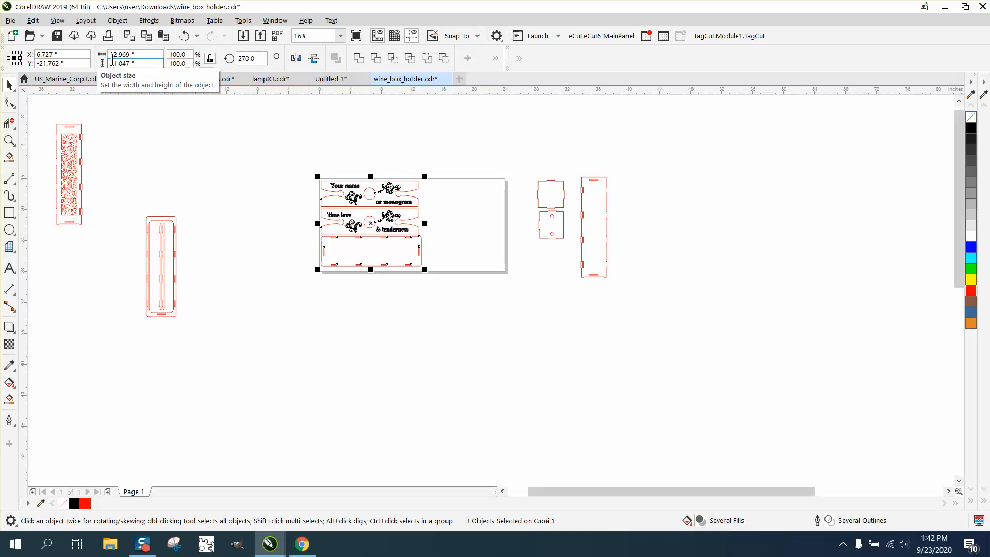
click(128, 63)
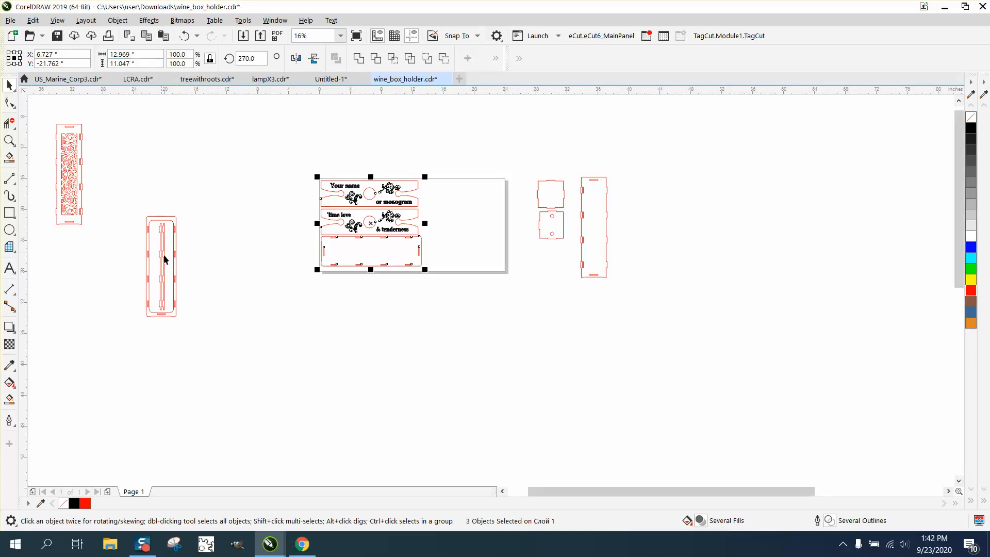
drag(157, 256, 627, 222)
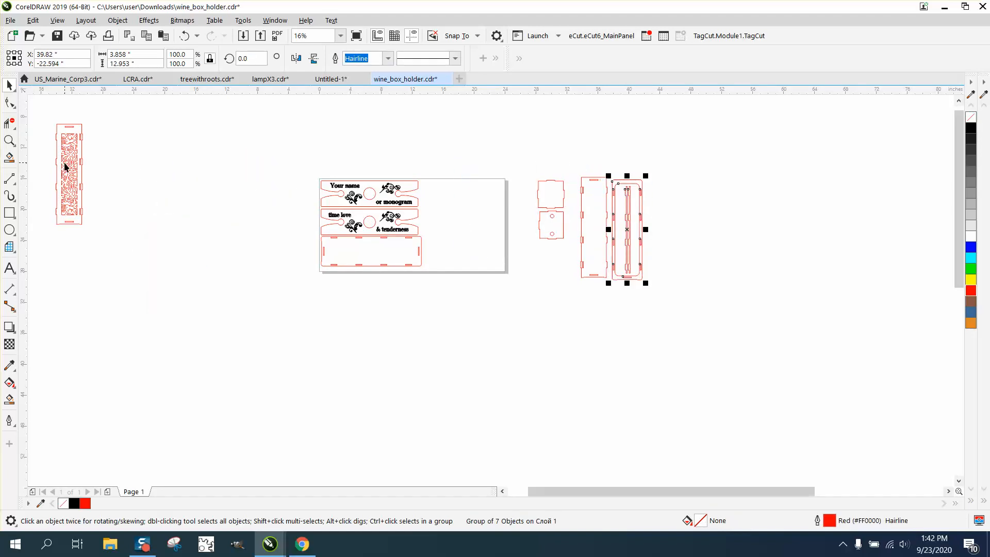
drag(65, 166, 653, 217)
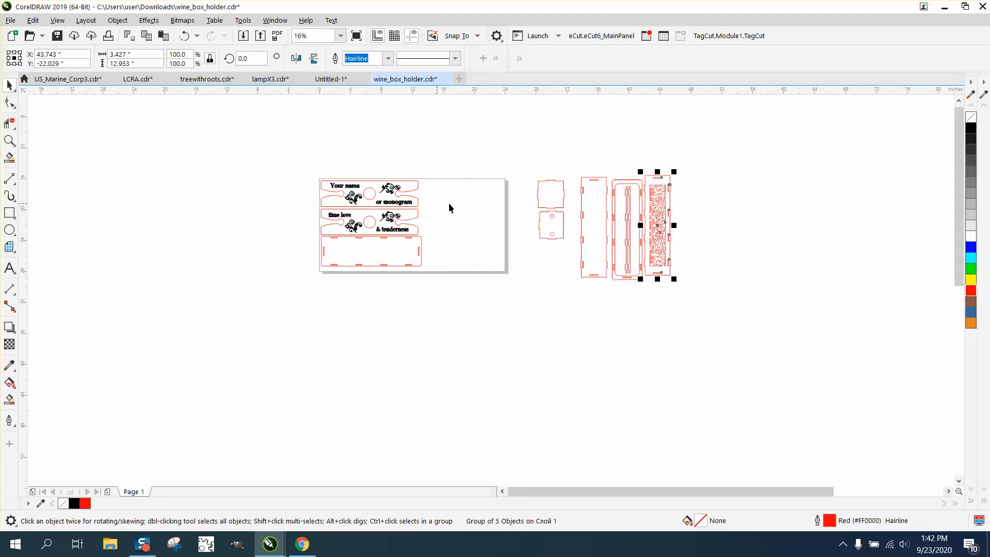
Place the two small squares beside the text panels on the page and check the overall size of these five parts
drag(543, 206, 424, 205)
drag(560, 220, 443, 226)
drag(304, 163, 478, 287)
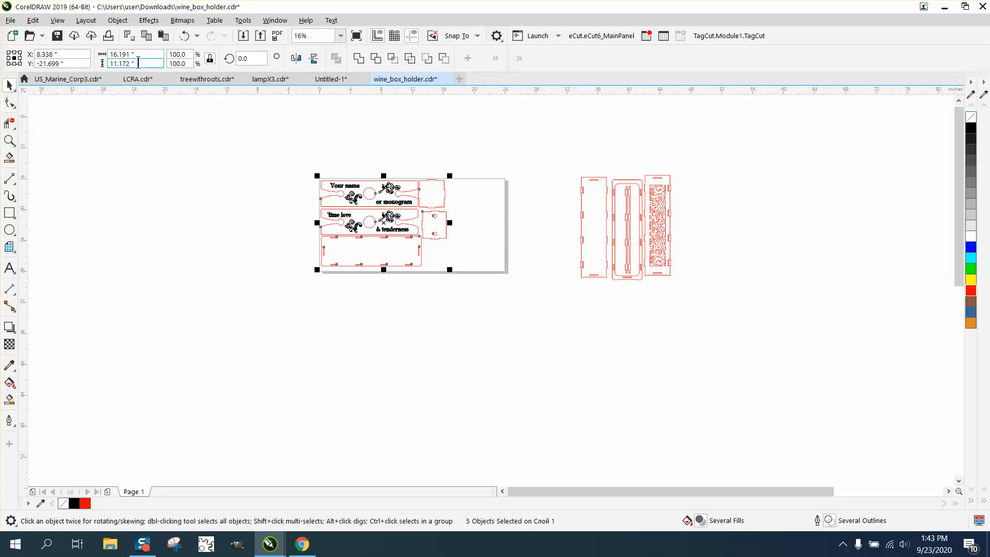
drag(308, 165, 485, 290)
Shift the plain small square slightly right so it lines up above the two-hole square
click(9, 140)
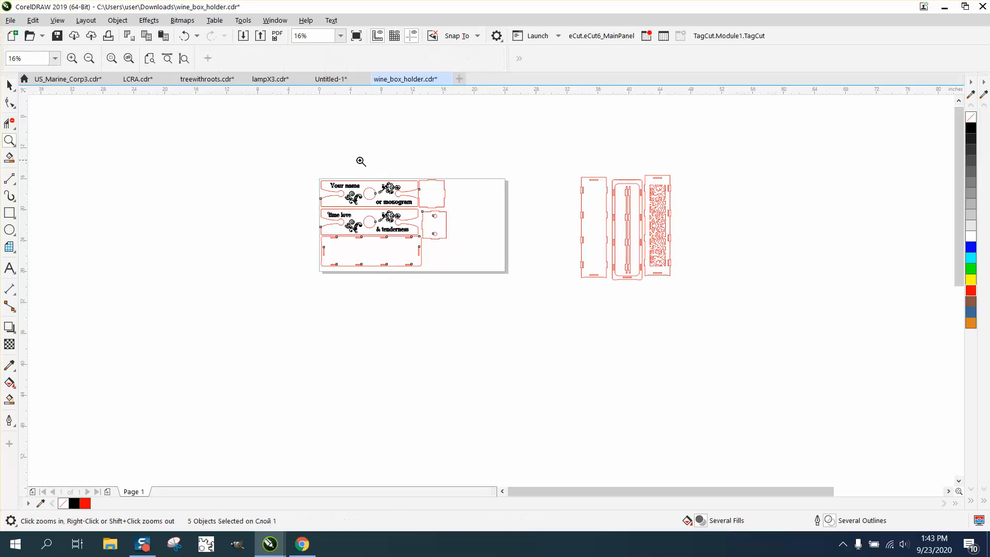
drag(501, 272, 514, 276)
scroll(456, 225, down, 1)
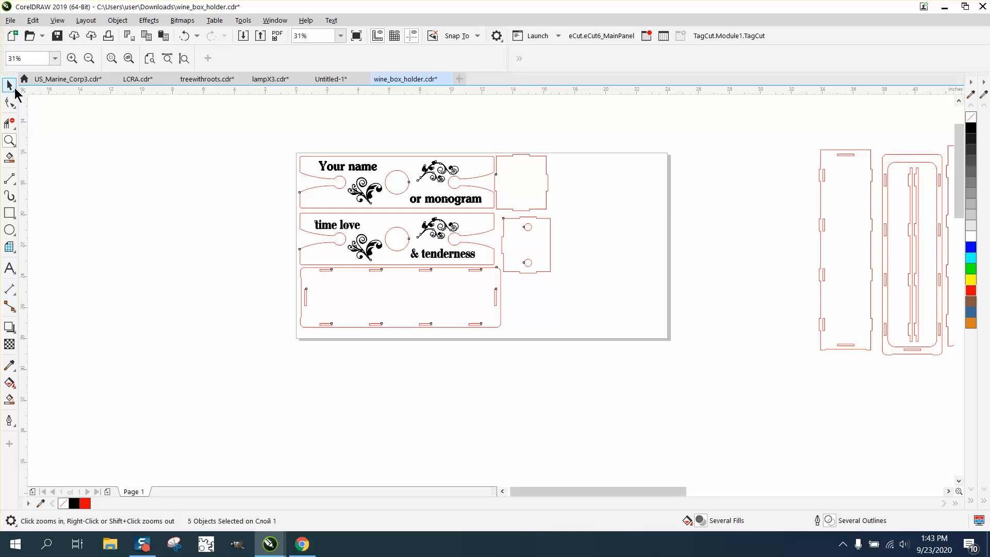
click(9, 85)
click(546, 195)
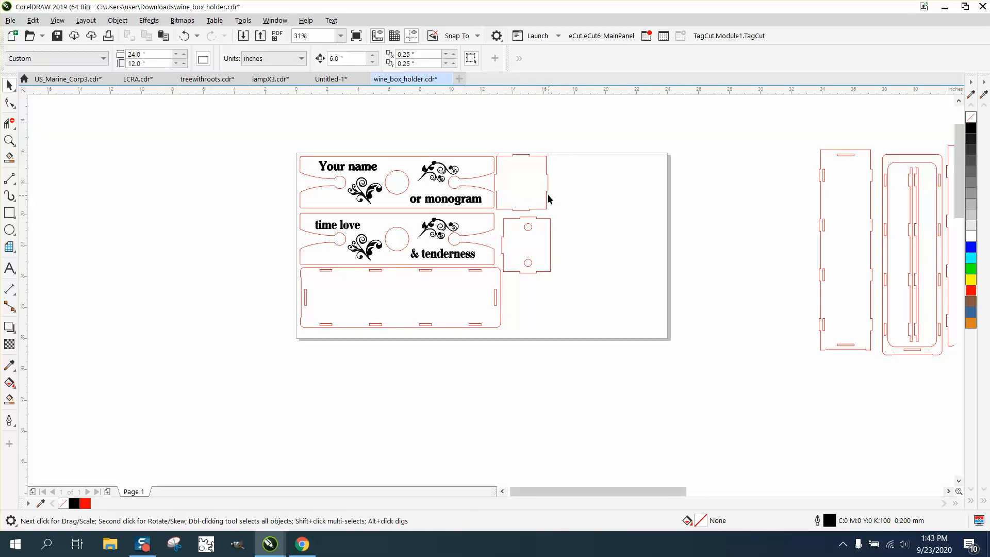
mouse_move(545, 193)
mouse_down()
mouse_move(560, 202)
mouse_move(536, 191)
mouse_up()
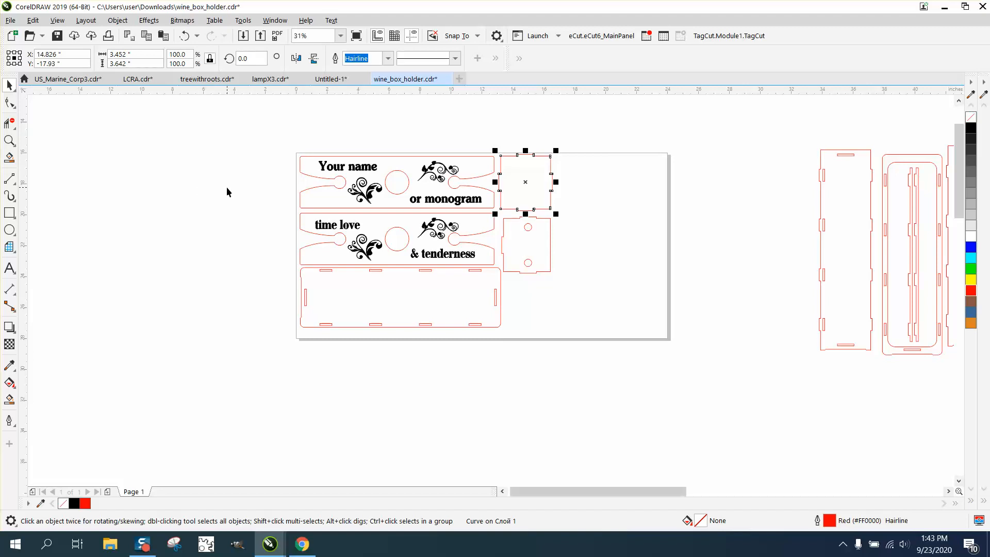
Move the five nested parts together off the page, to the right of the filigree panel
scroll(321, 188, down, 2)
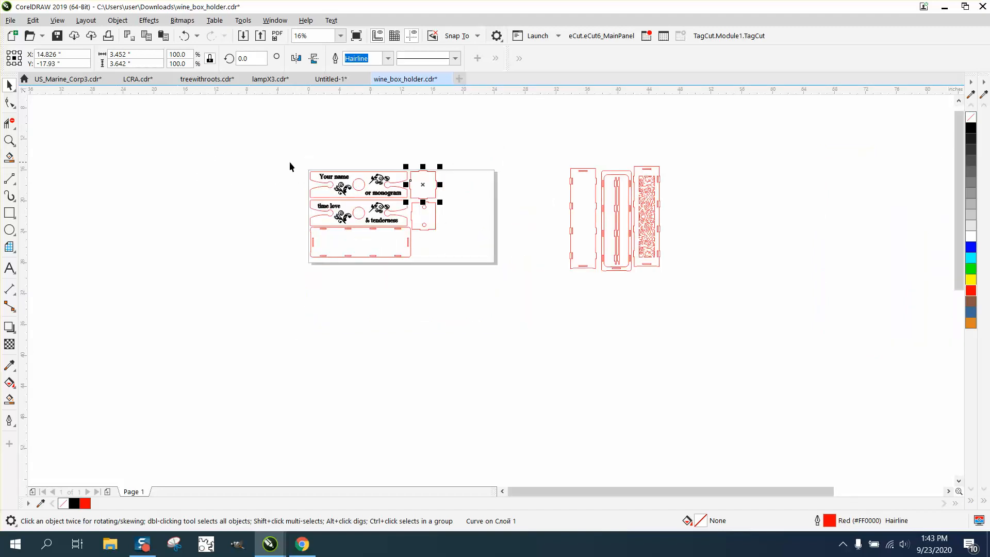
drag(289, 162, 437, 258)
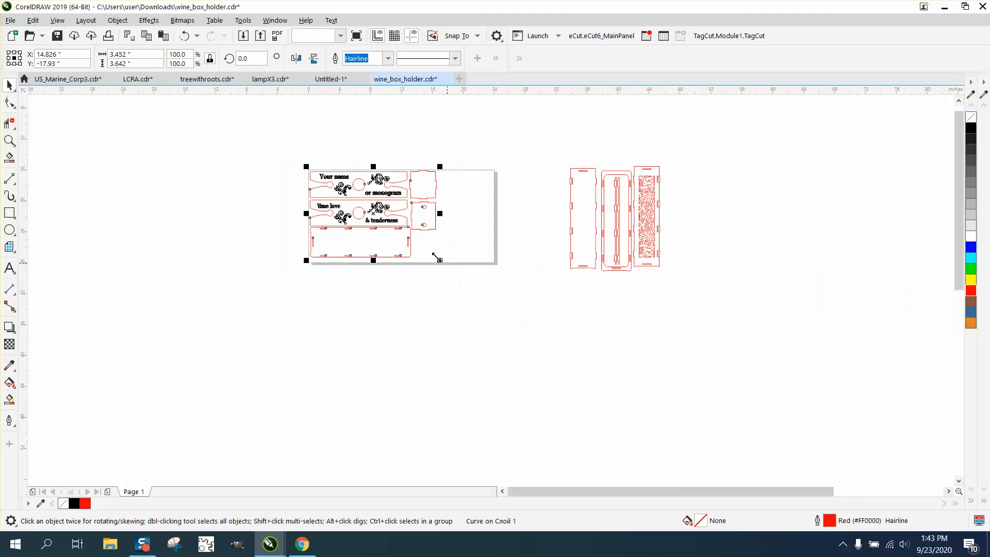
drag(336, 256, 692, 259)
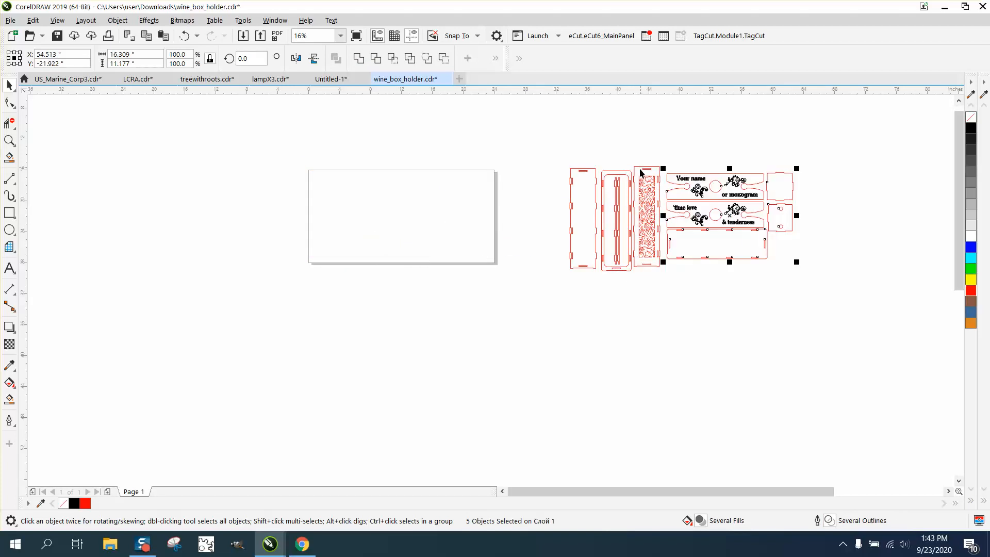
Place the filigree panel and the plain tabbed panel side by side near the page's lower-right corner and compare their tabs
drag(648, 179, 506, 209)
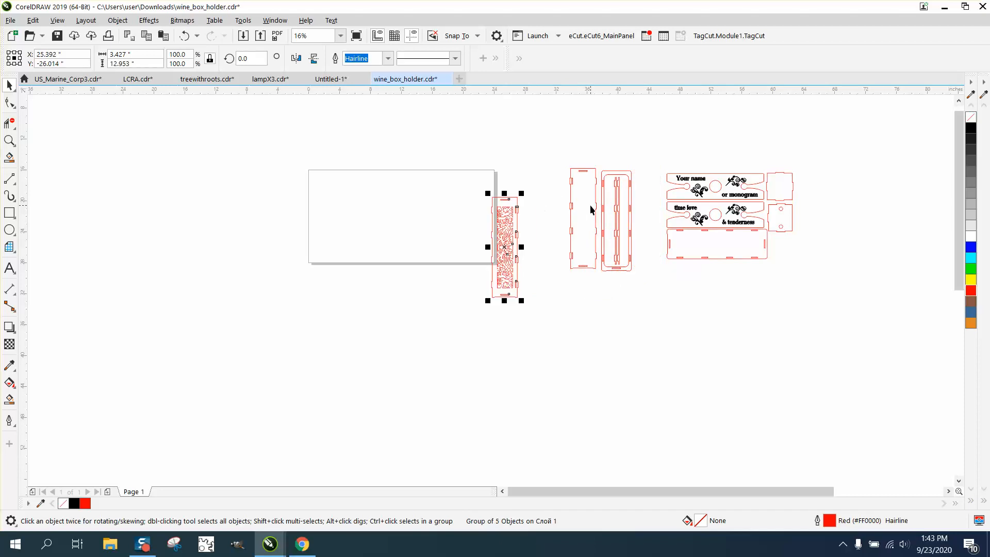
drag(582, 210, 536, 243)
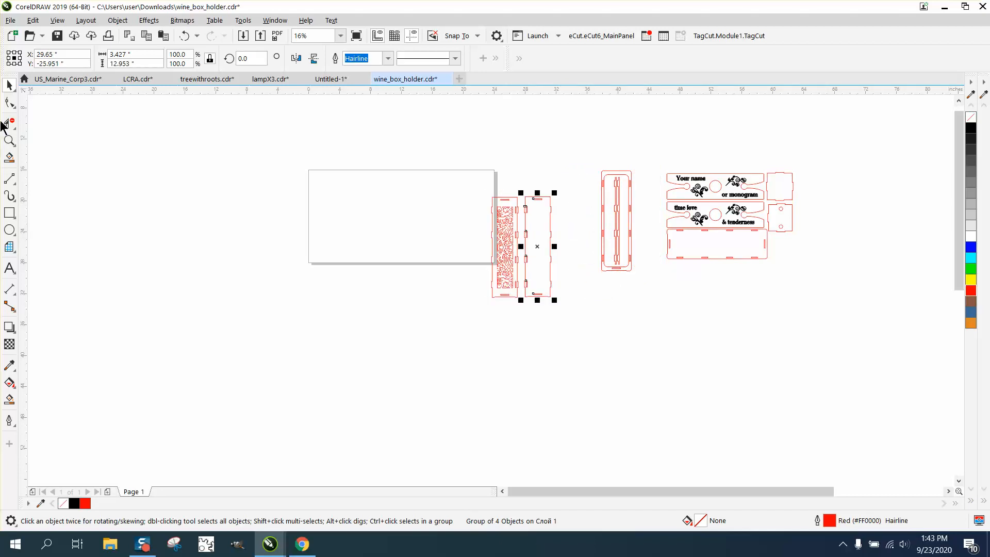
click(10, 140)
drag(490, 194, 570, 259)
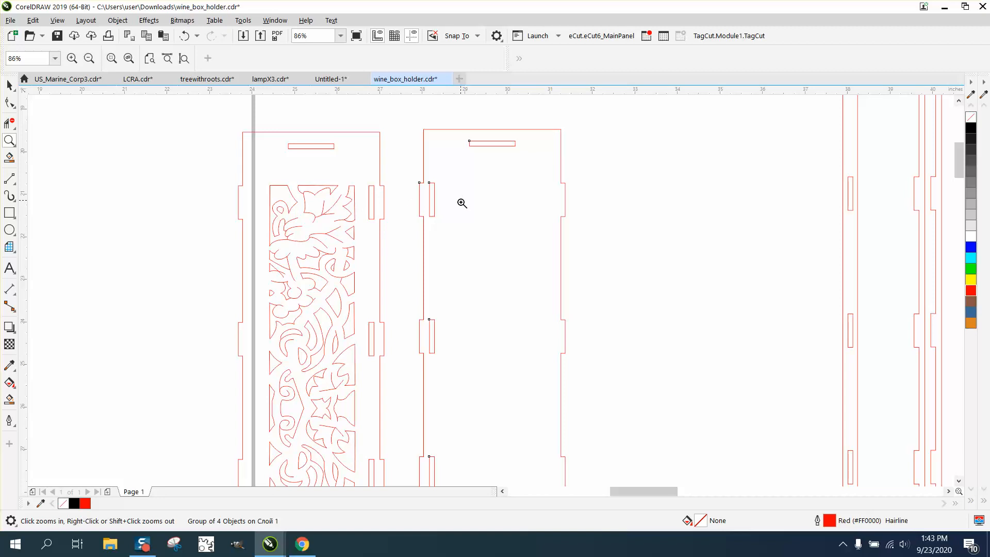
scroll(430, 205, down, 3)
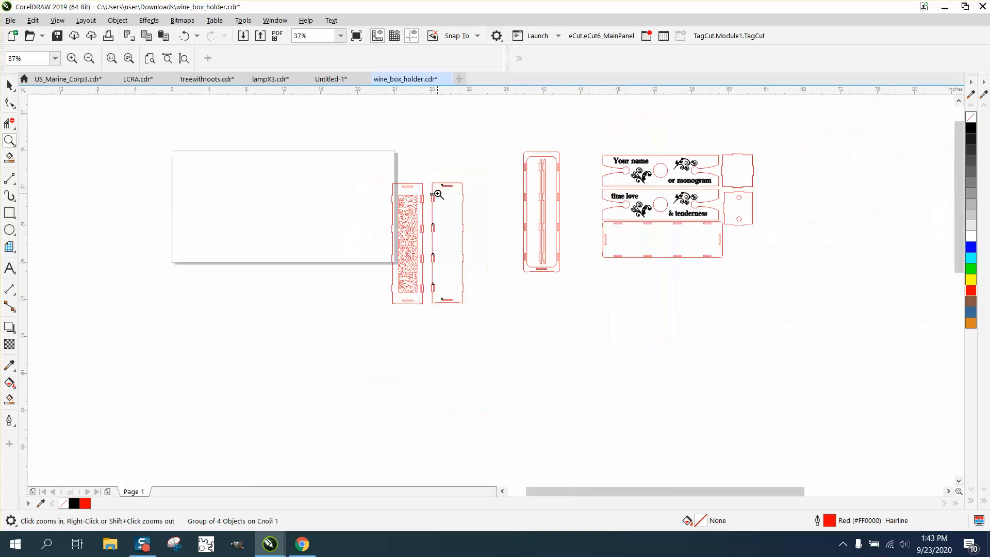
Move the filigree and plain tabbed panels clear of the page, and put a duplicate of both on the page
click(10, 85)
drag(372, 176, 475, 283)
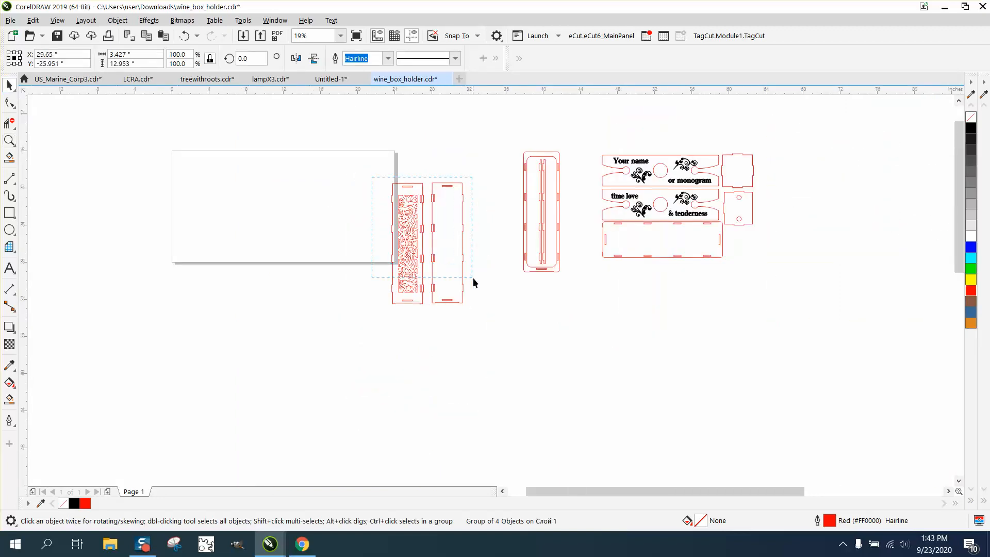
drag(504, 324, 512, 324)
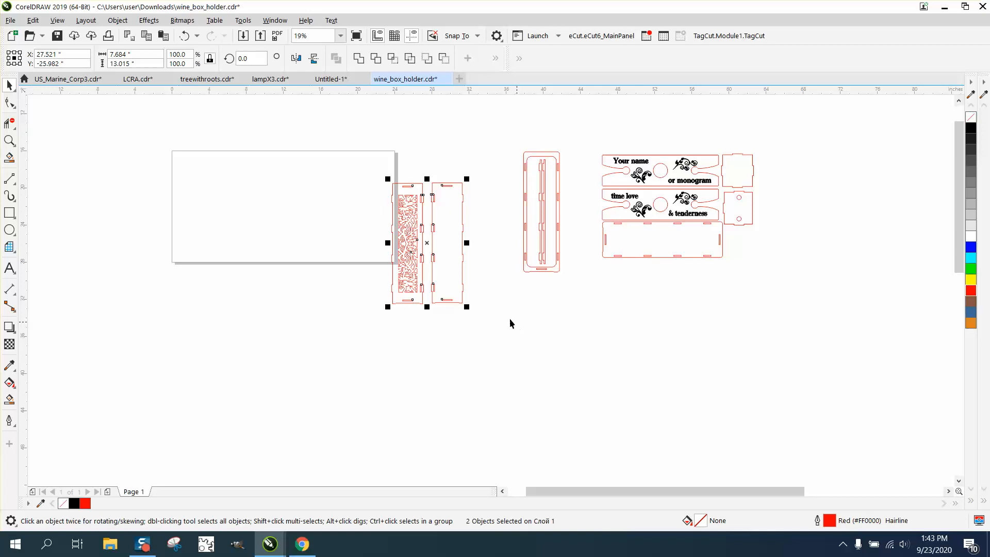
drag(431, 253, 436, 230)
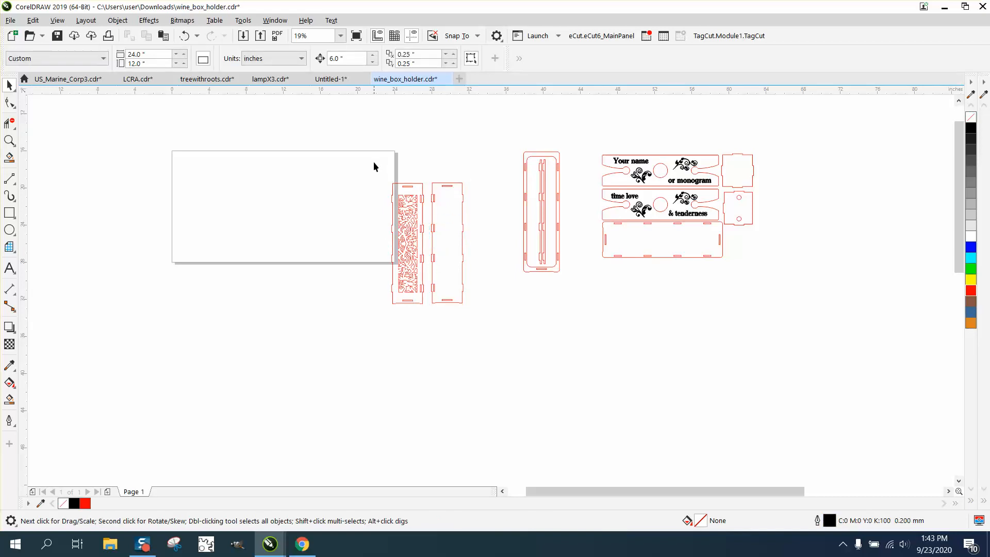
drag(518, 333, 518, 333)
drag(431, 243, 312, 261)
click(362, 120)
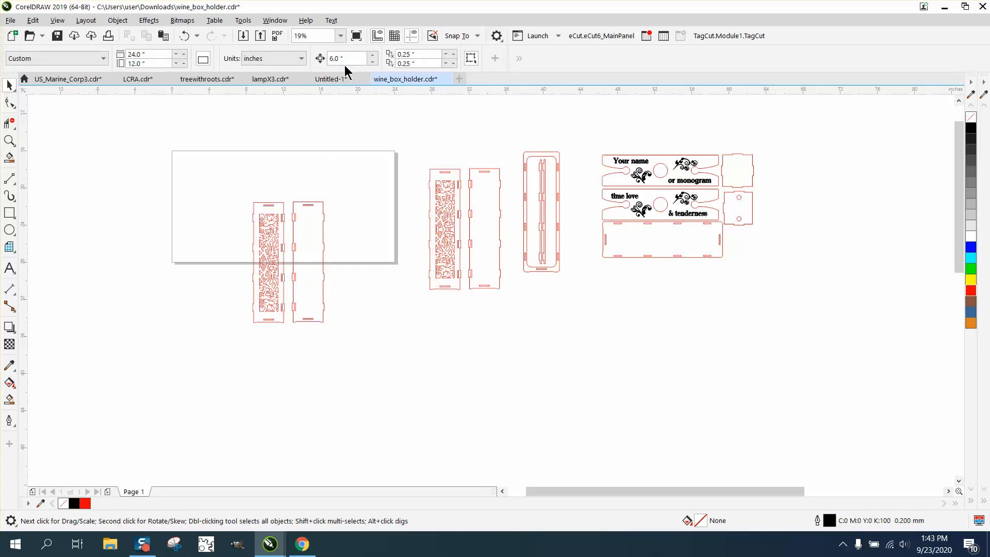
Set the duplicate distance to 0 both horizontally and vertically
click(415, 53)
text(.0)
key(Tab)
text(.)
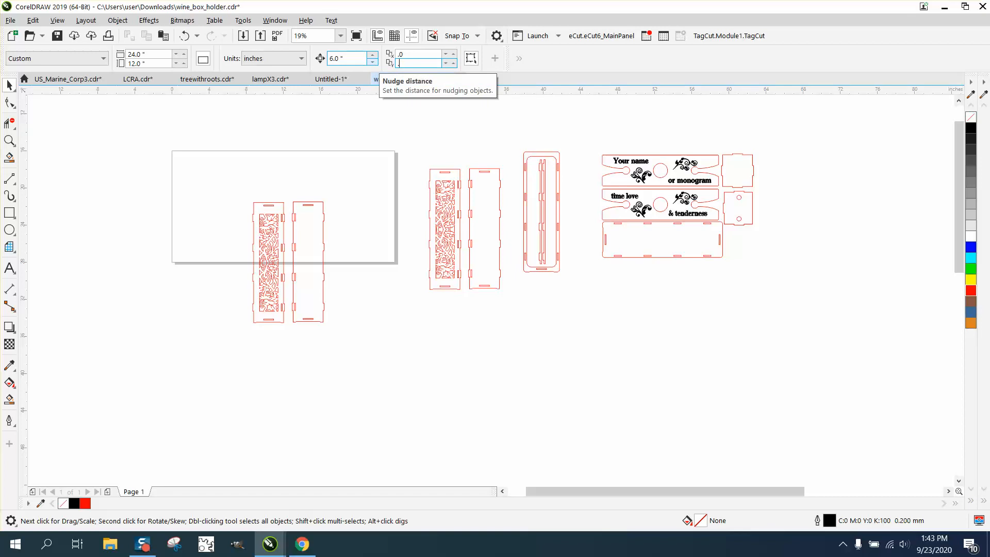
key(Return)
Space the copied panels apart and draw rectangles of about 0.885 × 1.574 in and 1.333 × 1.609 in around their facing upper tabs and slots
drag(320, 251, 341, 254)
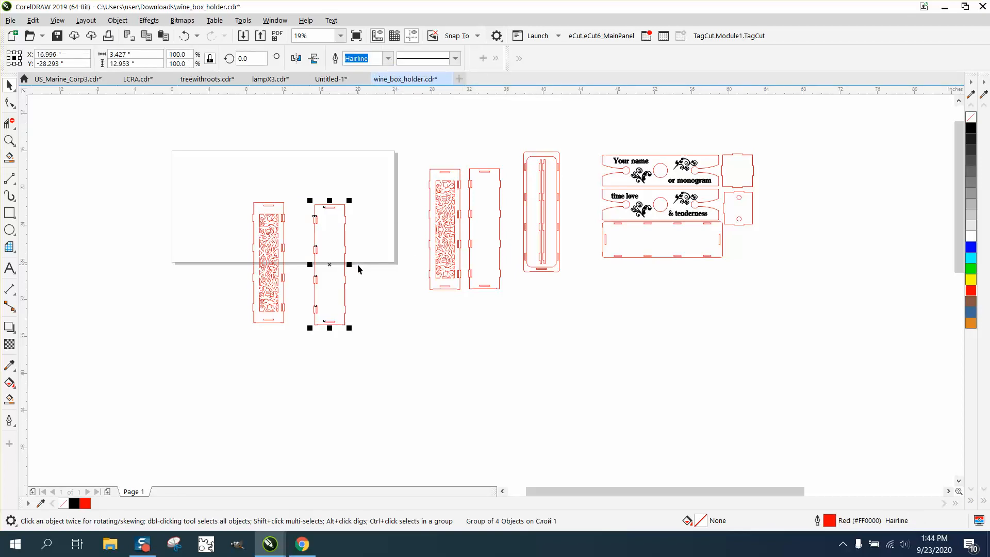
click(9, 141)
drag(239, 194, 377, 274)
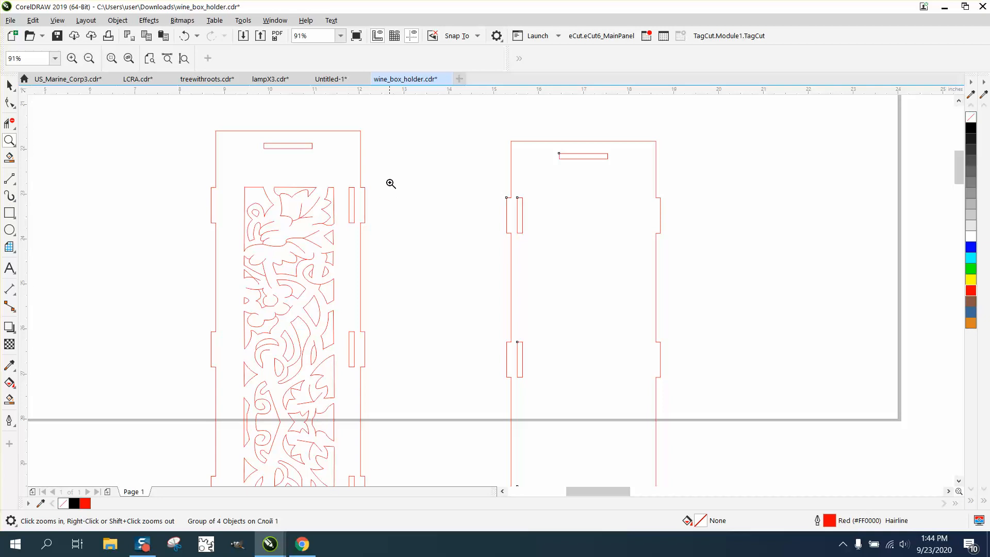
click(9, 212)
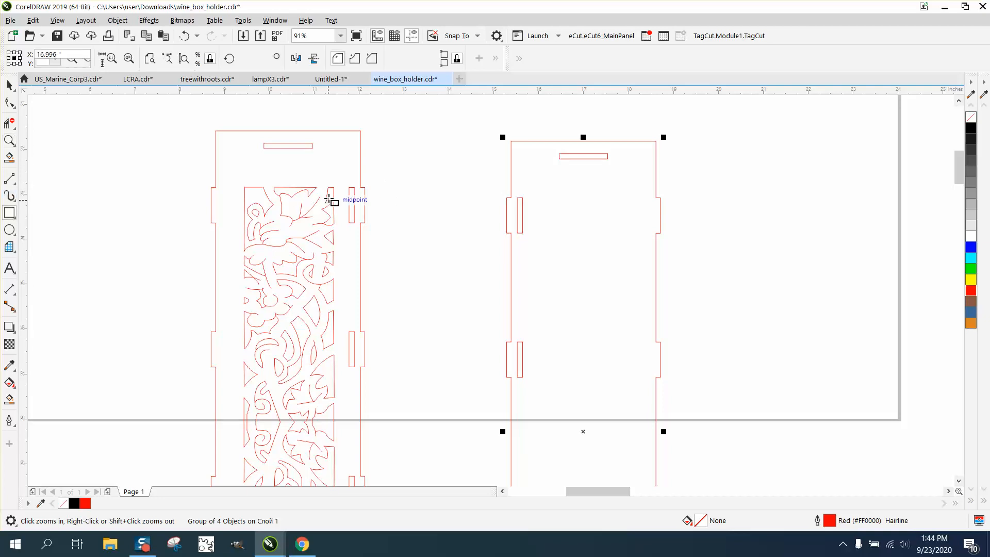
drag(379, 177, 339, 248)
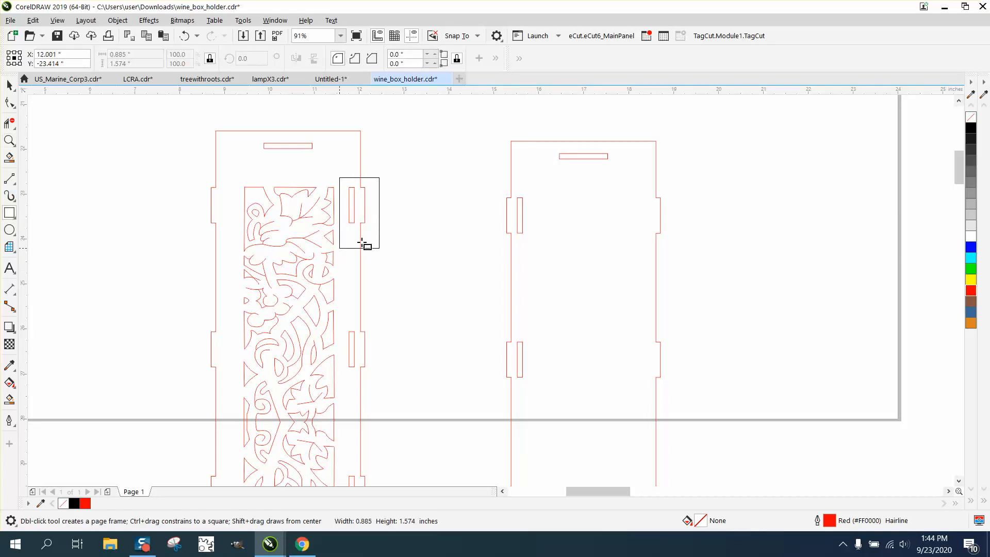
drag(481, 186, 541, 258)
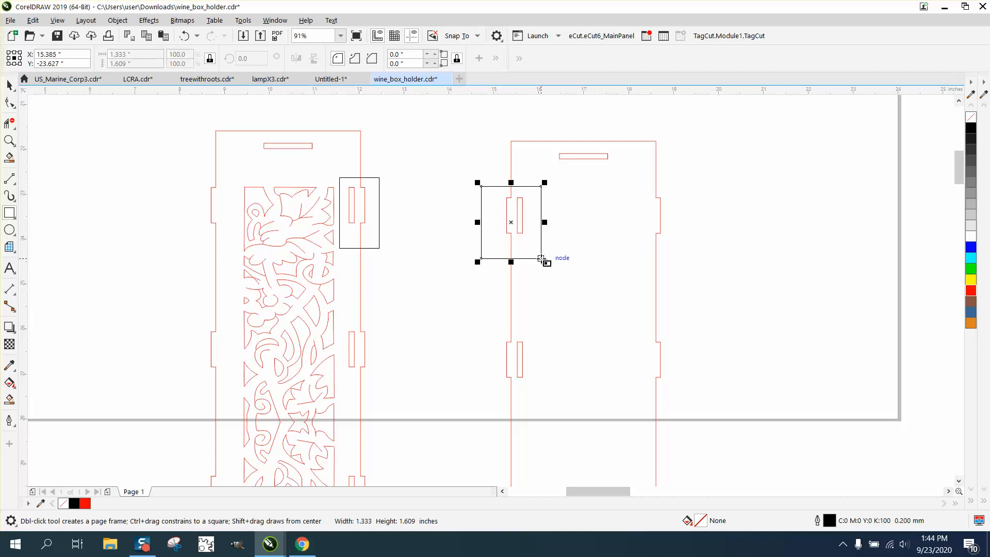
Delete all segments of the copied panels outside the two rectangles, keeping only the framed tab-and-slot samples, and clear the selection
click(9, 122)
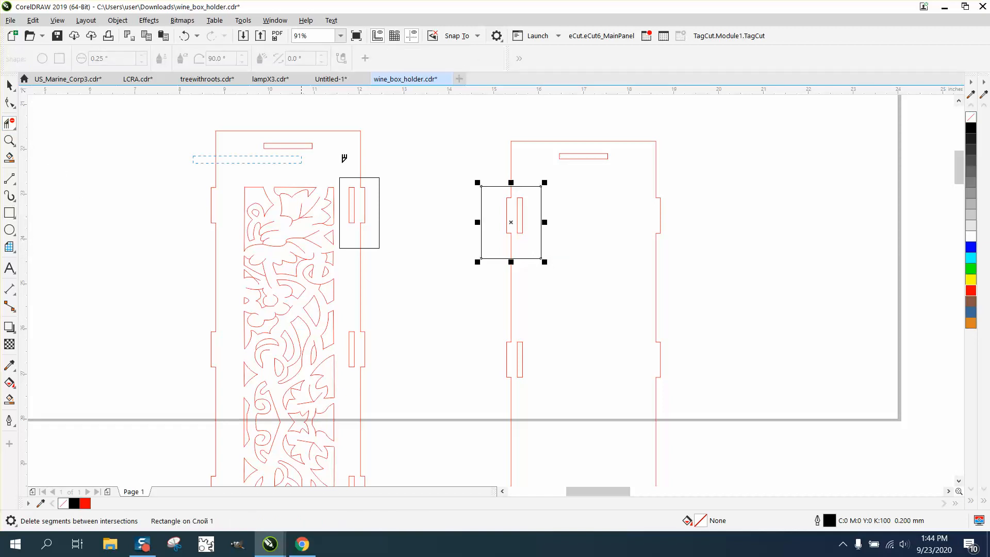
drag(344, 157, 669, 160)
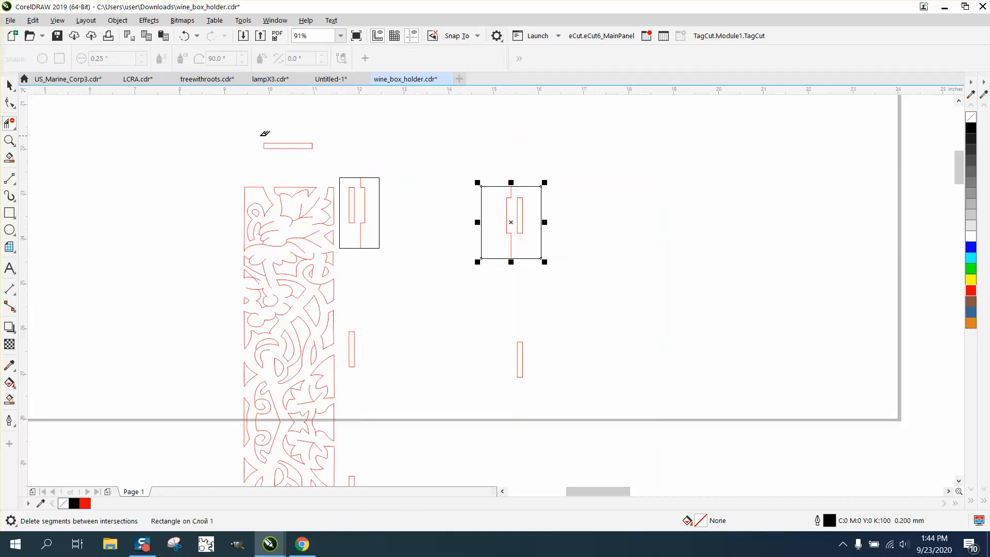
drag(265, 133, 294, 170)
scroll(242, 259, down, 2)
drag(254, 202, 259, 310)
drag(276, 345, 444, 430)
drag(254, 266, 255, 267)
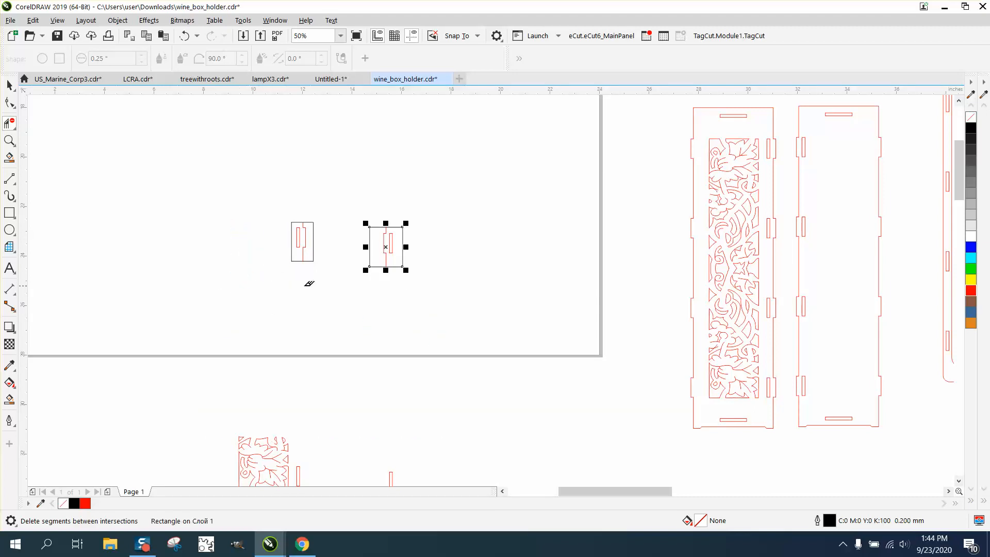
scroll(304, 283, down, 1)
drag(238, 354, 455, 426)
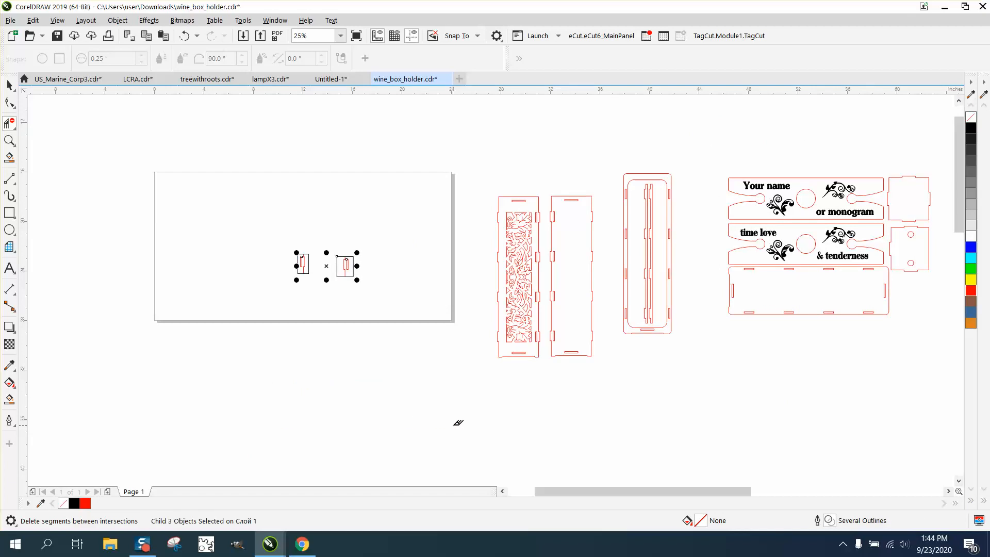
click(9, 140)
drag(260, 238, 422, 321)
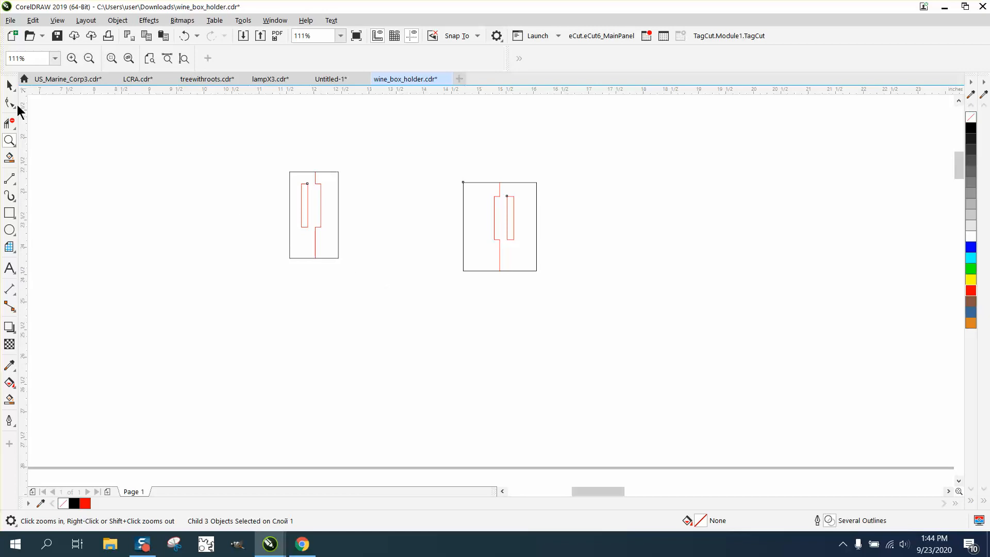
click(9, 84)
click(410, 223)
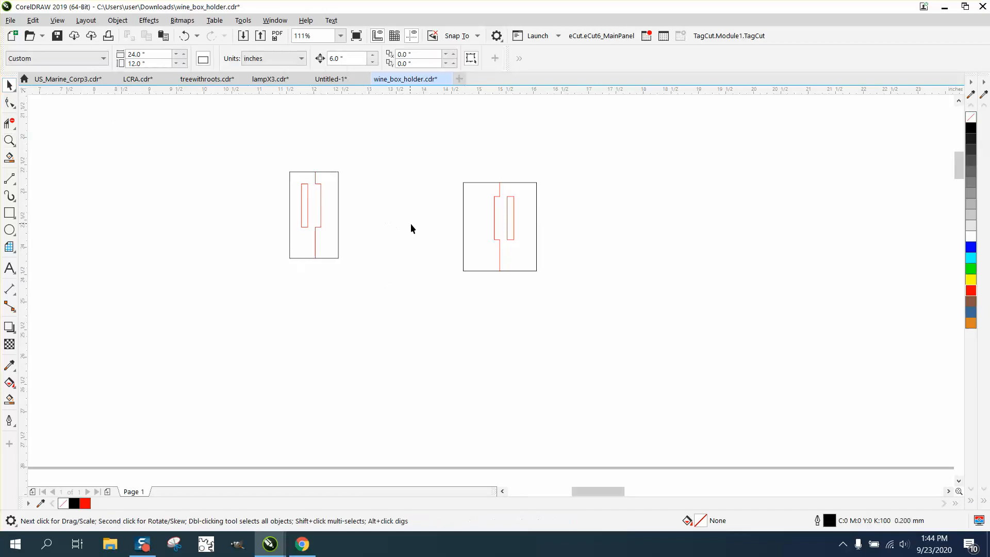
click(465, 230)
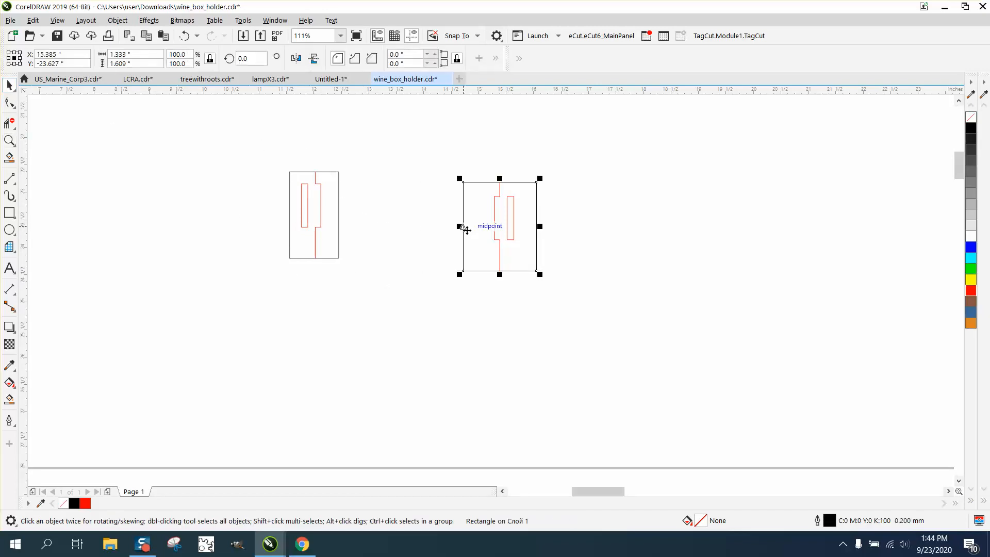
click(334, 210)
scroll(384, 238, down, 3)
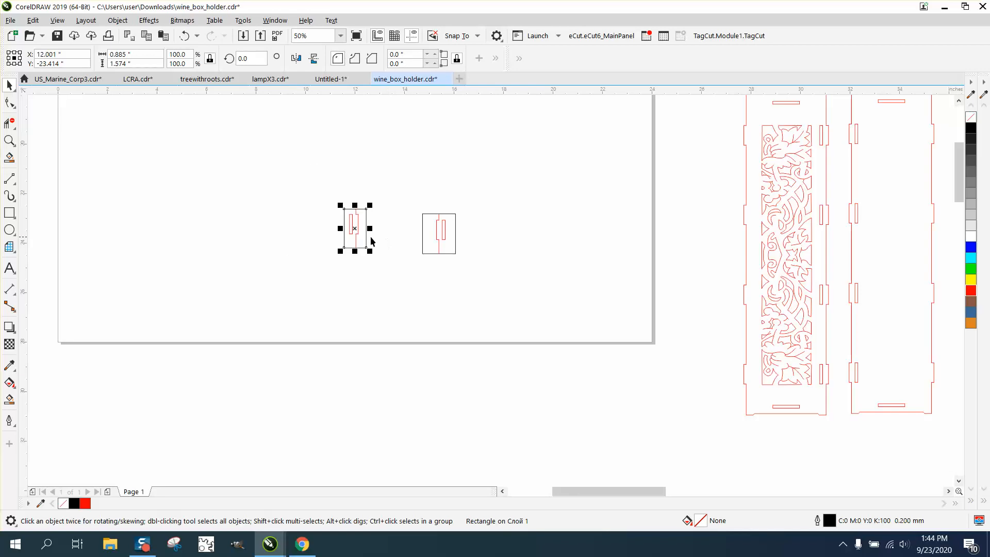
drag(367, 208, 220, 192)
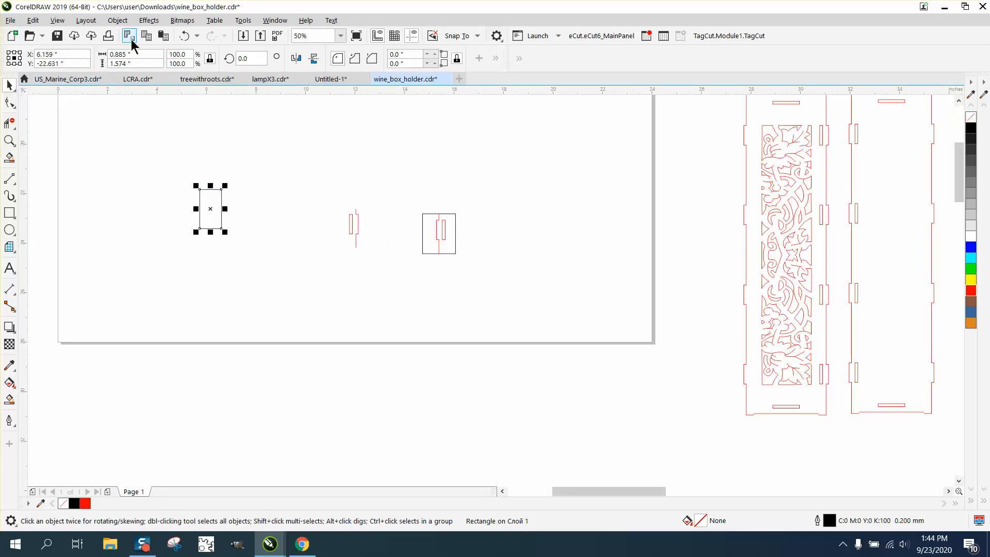
click(184, 36)
Ungroup the two framed tab-and-slot samples
drag(277, 174, 583, 320)
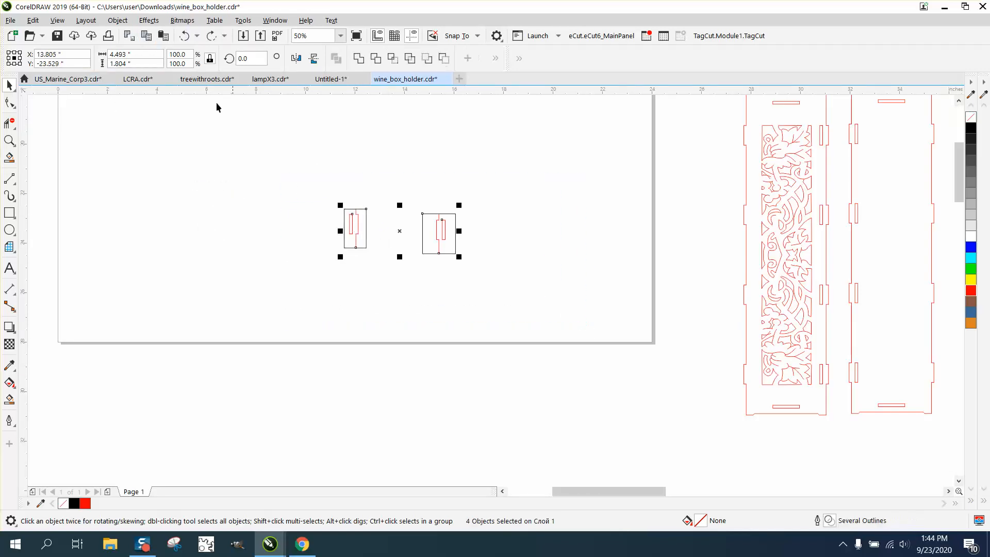
click(123, 23)
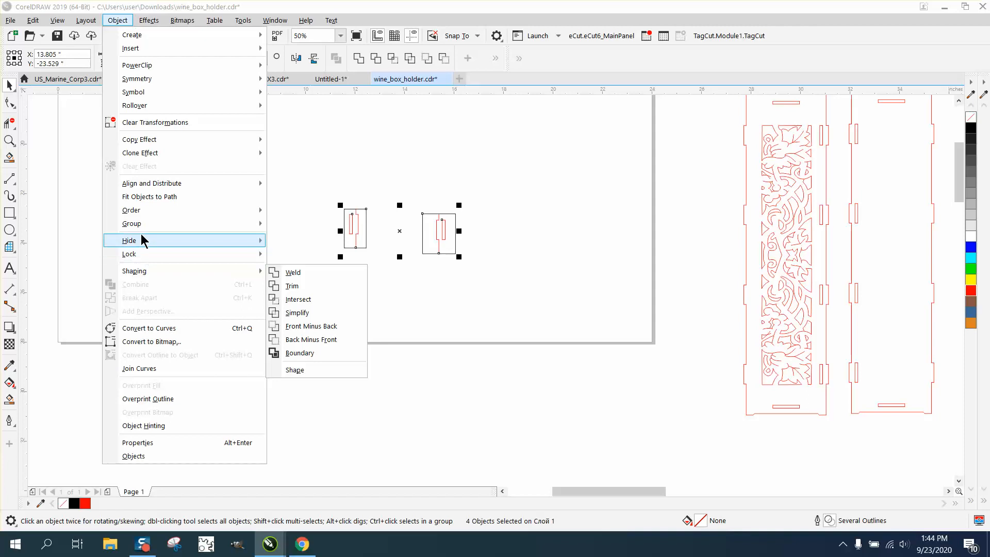
mouse_move(142, 227)
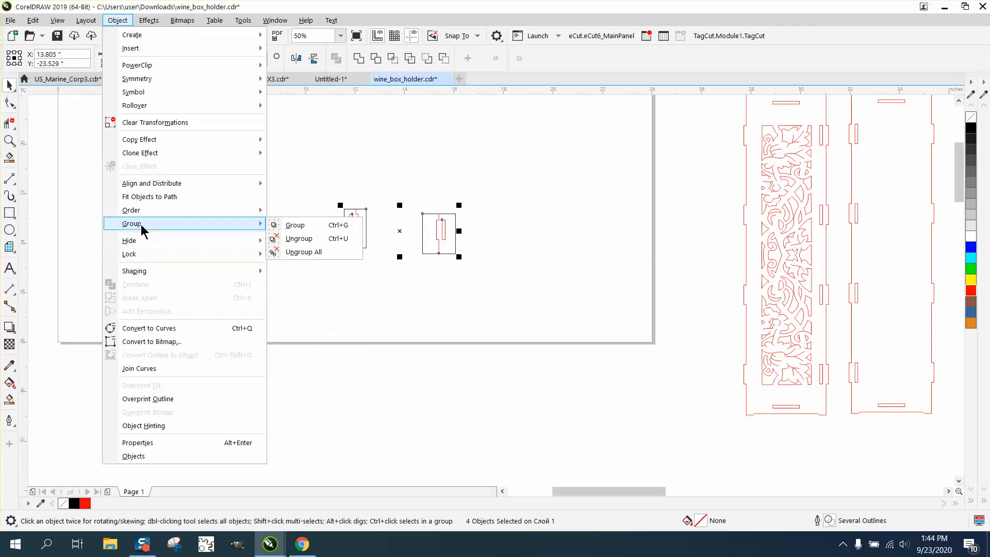
click(296, 240)
Move both framed samples side by side into the page's upper-left corner
click(345, 205)
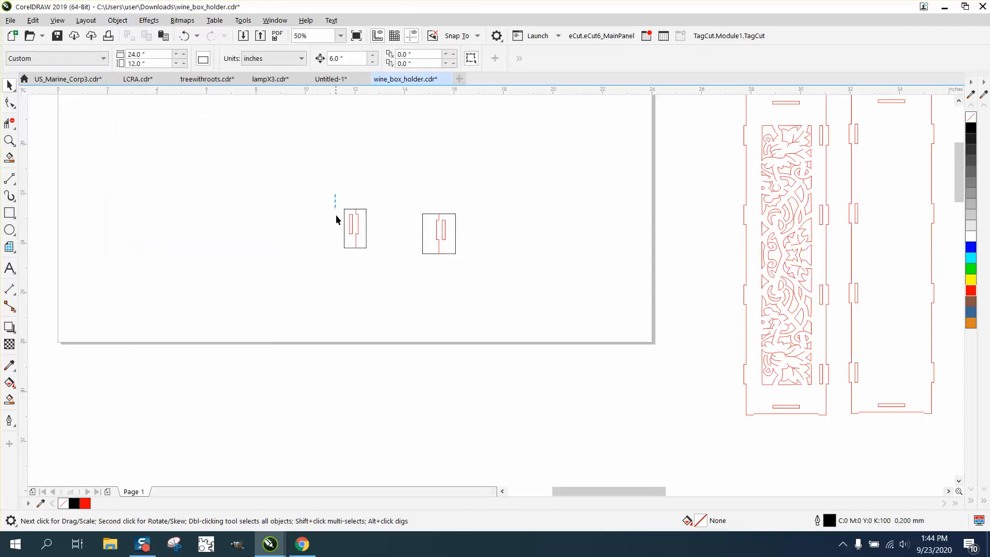
drag(336, 215, 253, 173)
scroll(441, 280, down, 2)
click(441, 267)
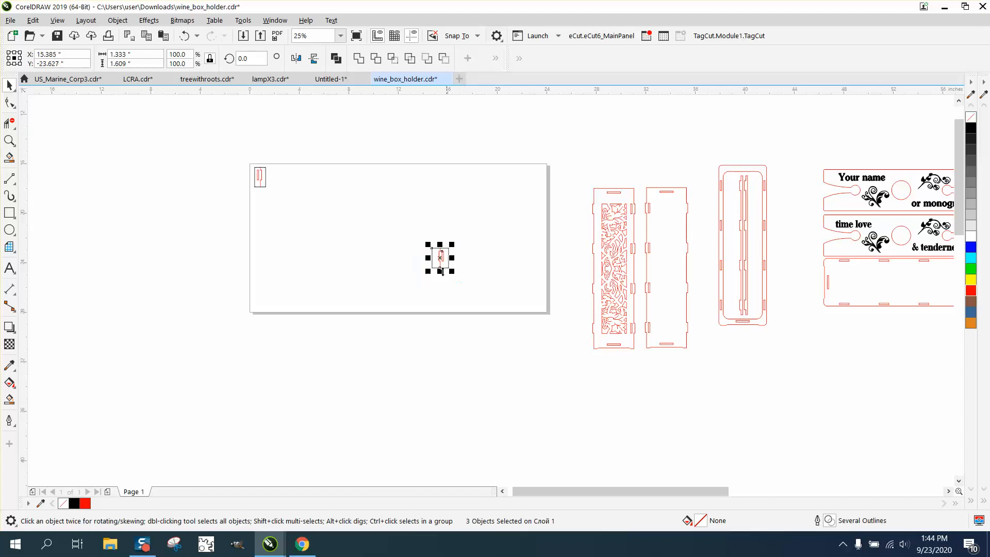
drag(441, 262, 277, 180)
Smart Fill the tab-and-slot region right of the cut line in the wider frame with black, and move the filled piece clear to the right
click(9, 140)
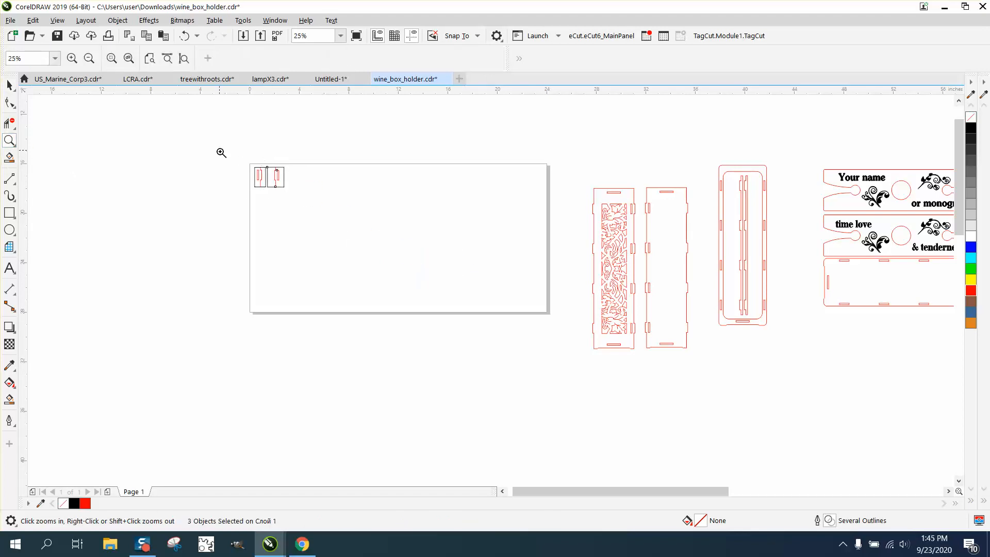
drag(221, 152, 372, 222)
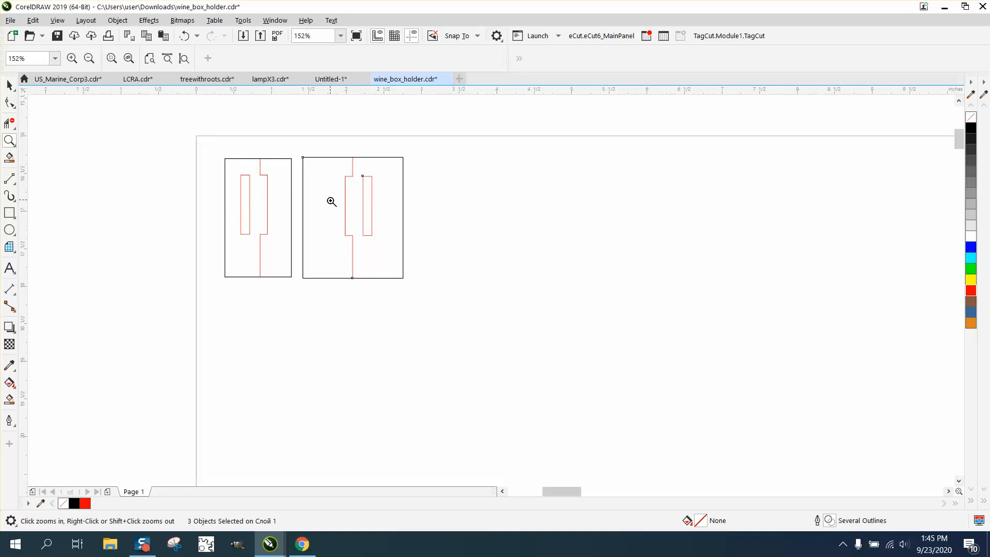
click(9, 398)
click(366, 247)
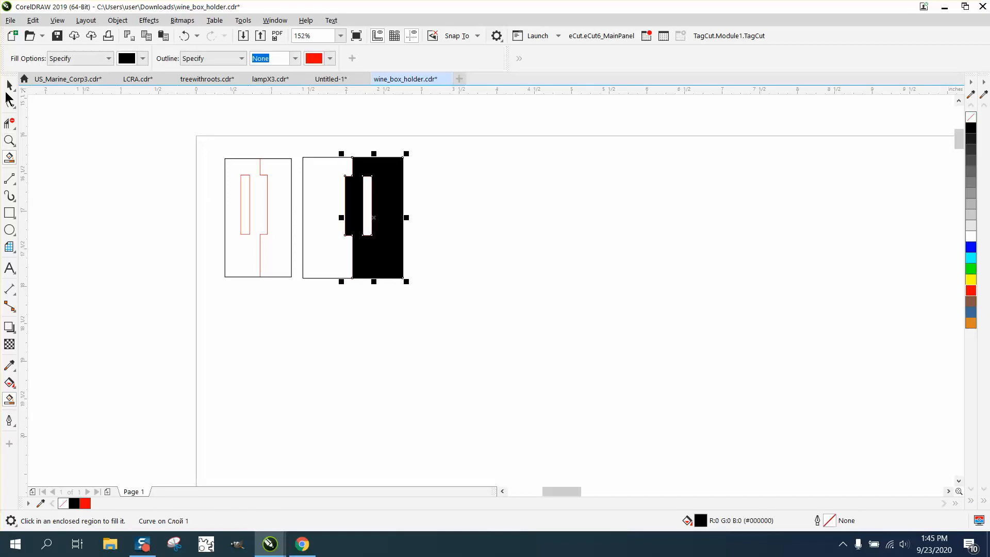
click(9, 88)
drag(371, 227, 505, 241)
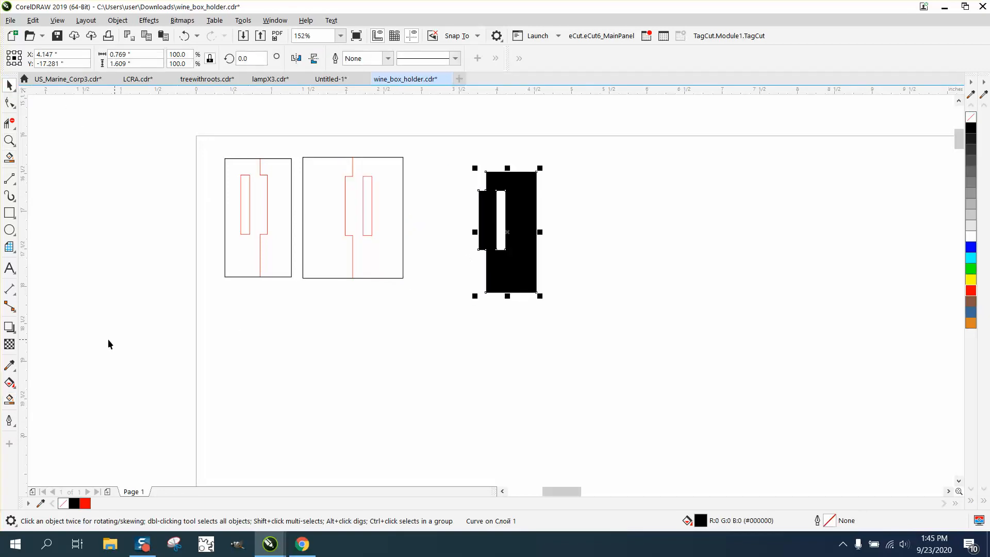
Smart Fill the tab-and-slot region left of the cut line in the narrower frame with black, and move the filled piece below the frames
click(9, 398)
click(235, 243)
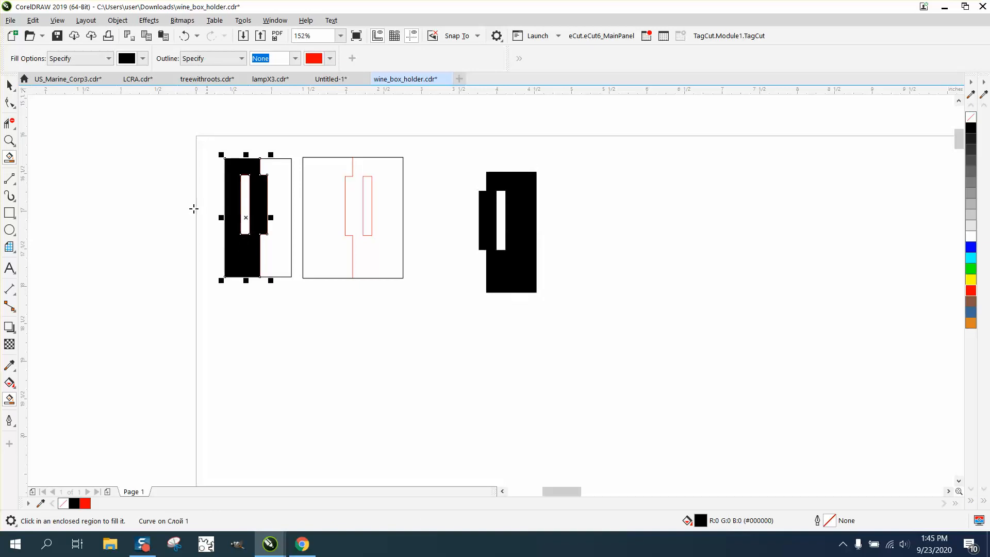
click(13, 89)
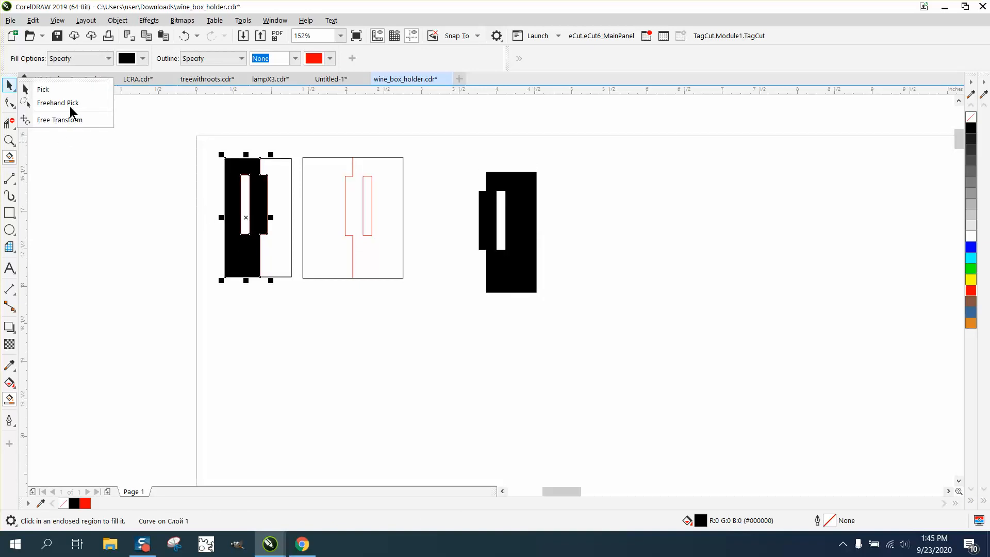
click(51, 89)
drag(247, 220, 455, 336)
Delete the original framed samples and place the two filled pieces in the page's upper-left corner with their tabs facing
drag(188, 151, 427, 306)
key(Delete)
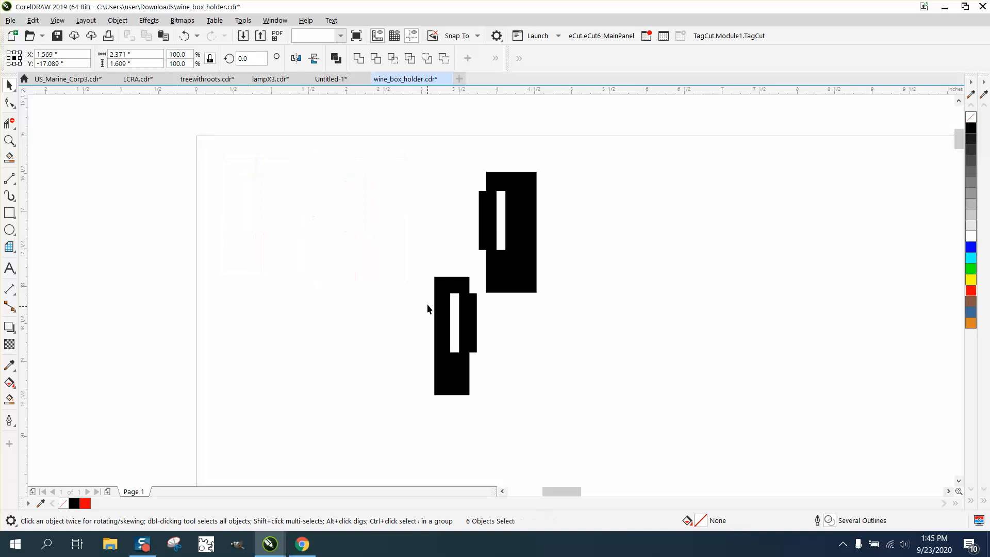
drag(456, 335, 239, 211)
drag(519, 246, 290, 218)
Remove the fill from both pieces and give them a red outline with Hairline width
drag(180, 125, 364, 275)
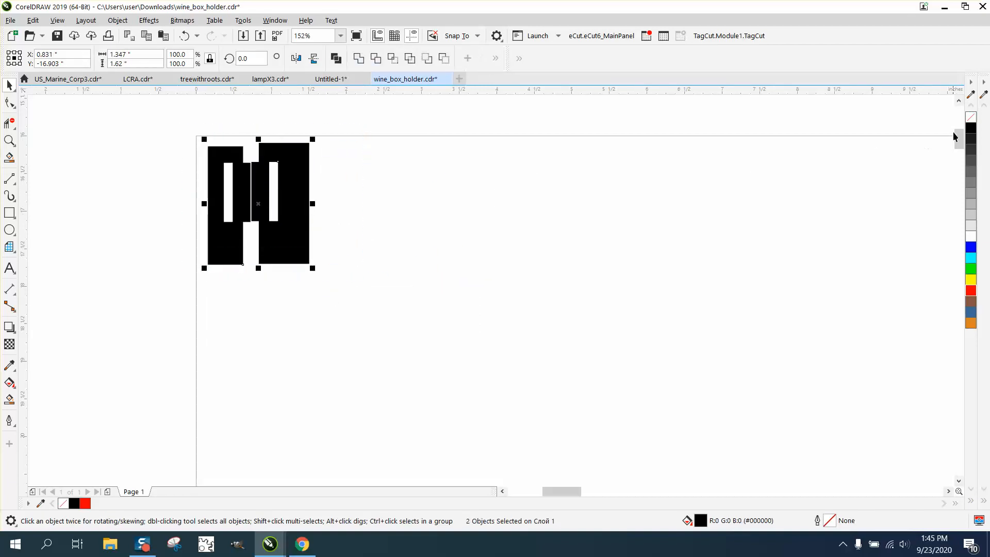
click(970, 118)
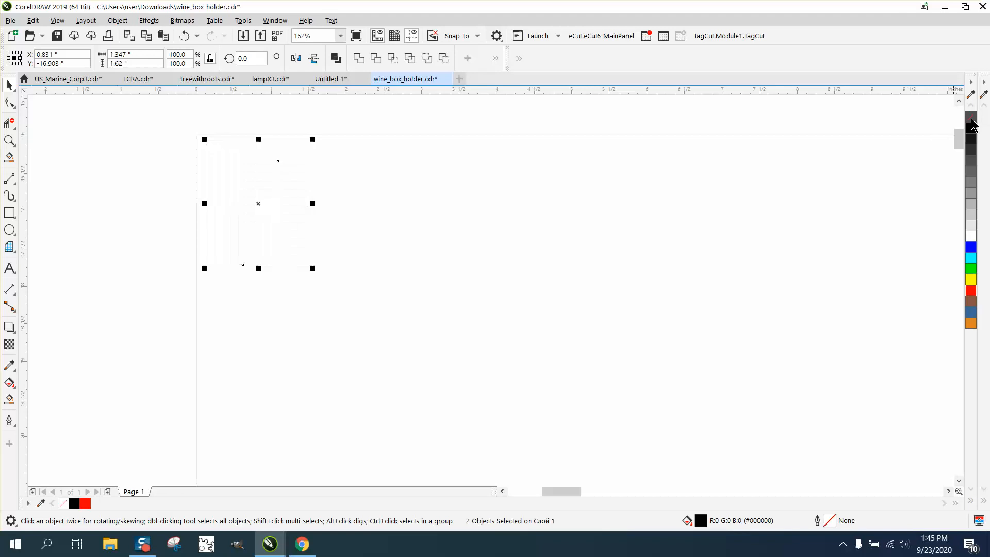
right_click(971, 290)
double_click(831, 522)
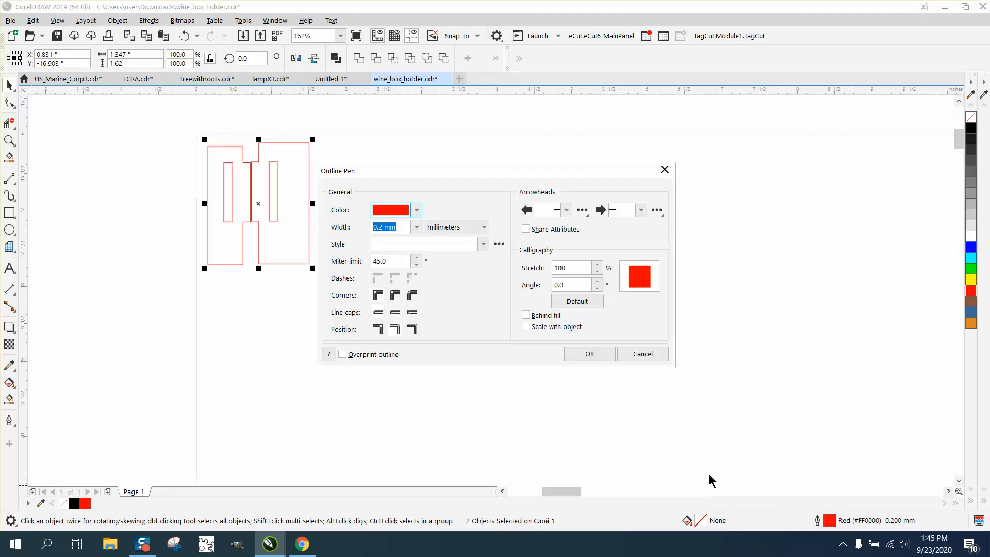
click(416, 227)
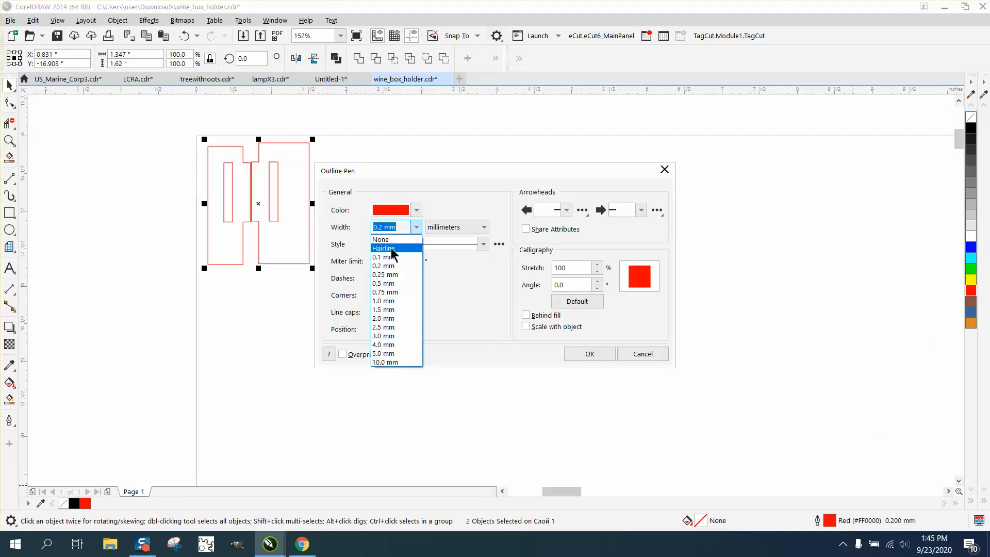
click(390, 247)
click(589, 355)
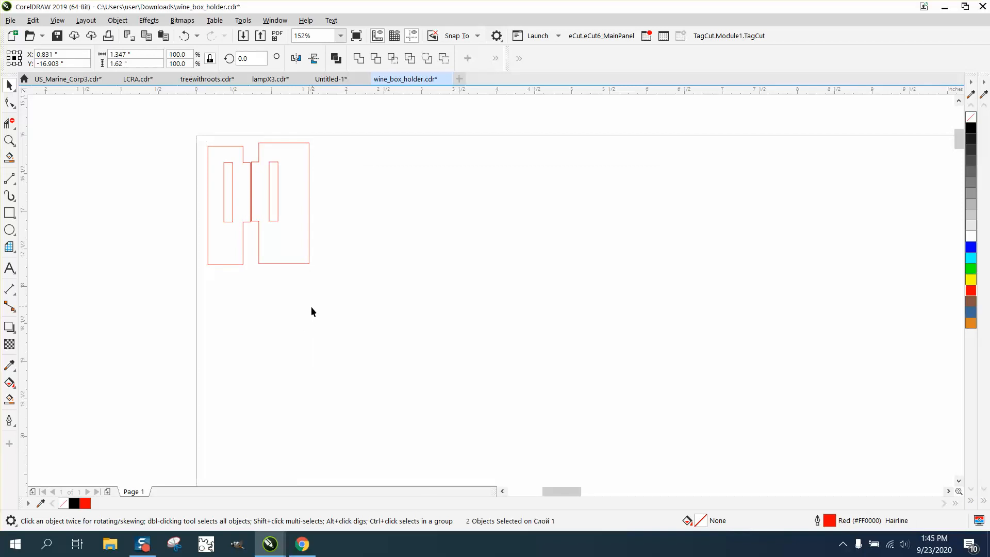
Space the two test pieces slightly apart near the page corner and clear the selection
mouse_move(286, 225)
mouse_down()
mouse_move(285, 210)
mouse_move(297, 212)
mouse_up()
click(387, 234)
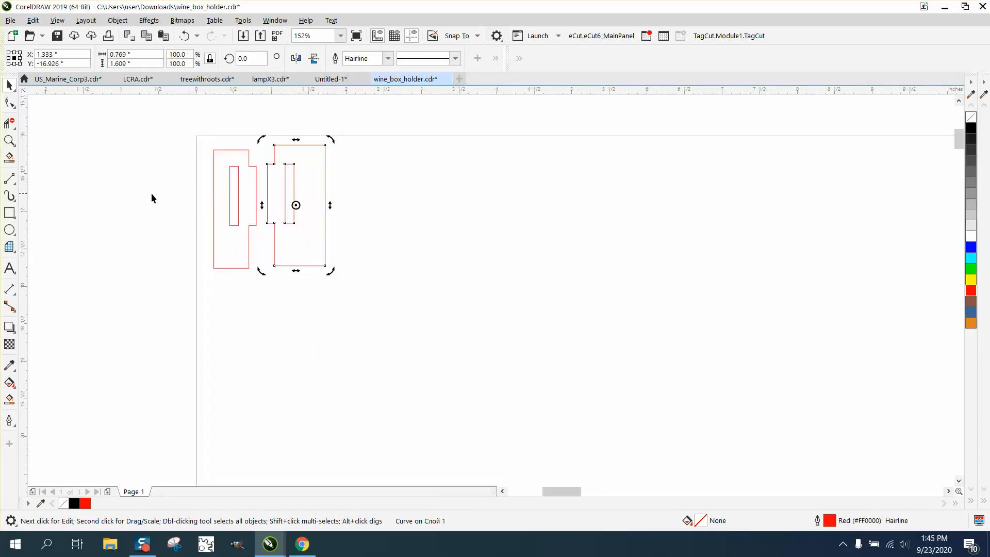
click(8, 141)
drag(160, 126, 453, 296)
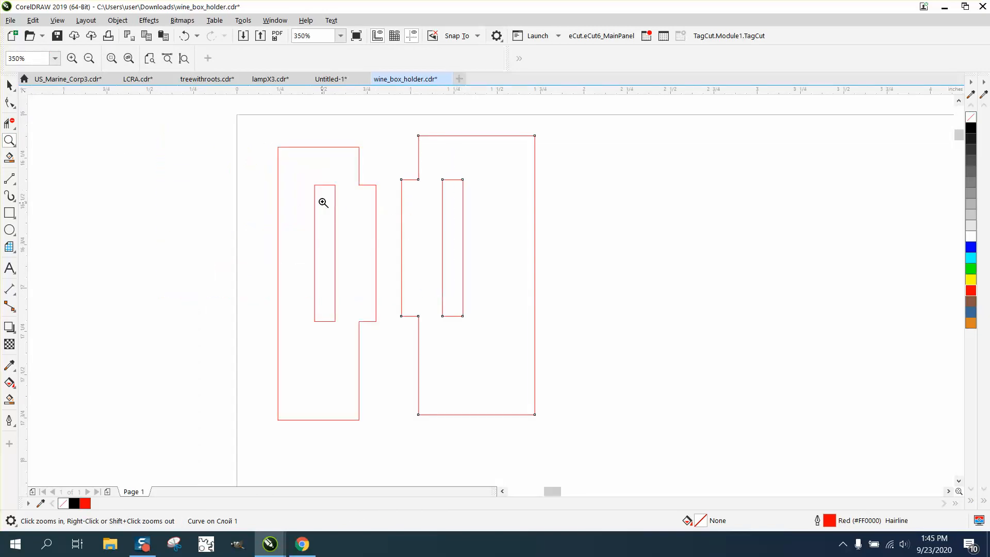
click(9, 85)
click(581, 212)
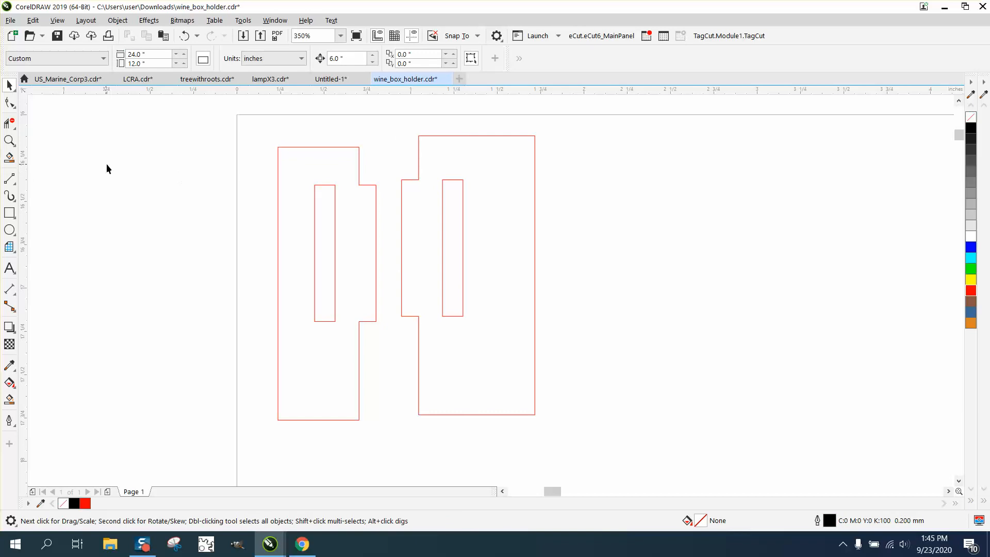
Snap the right piece's upper tab corner onto the left piece's slot to compare their sizes, and separate the pieces again
click(402, 180)
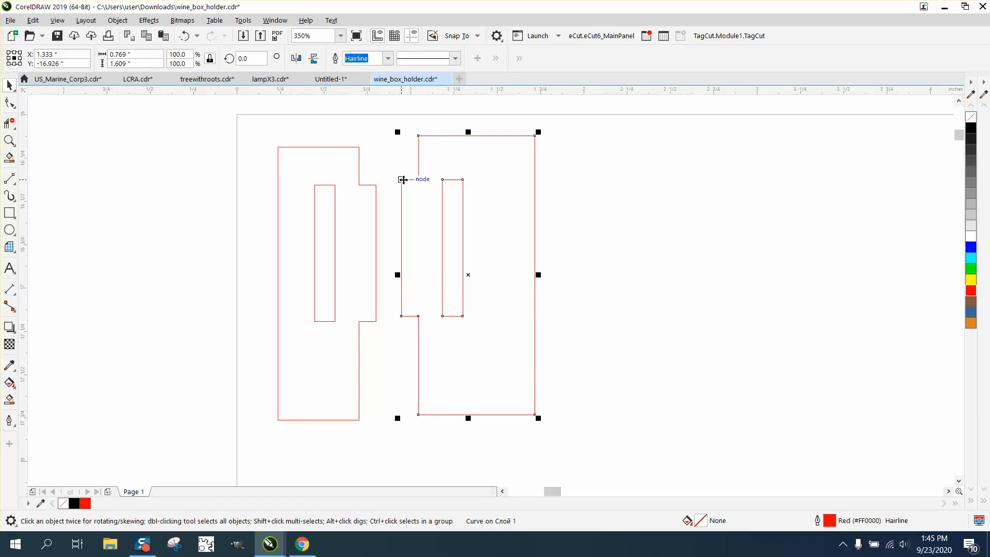
drag(403, 180, 335, 184)
click(9, 140)
drag(274, 160, 546, 362)
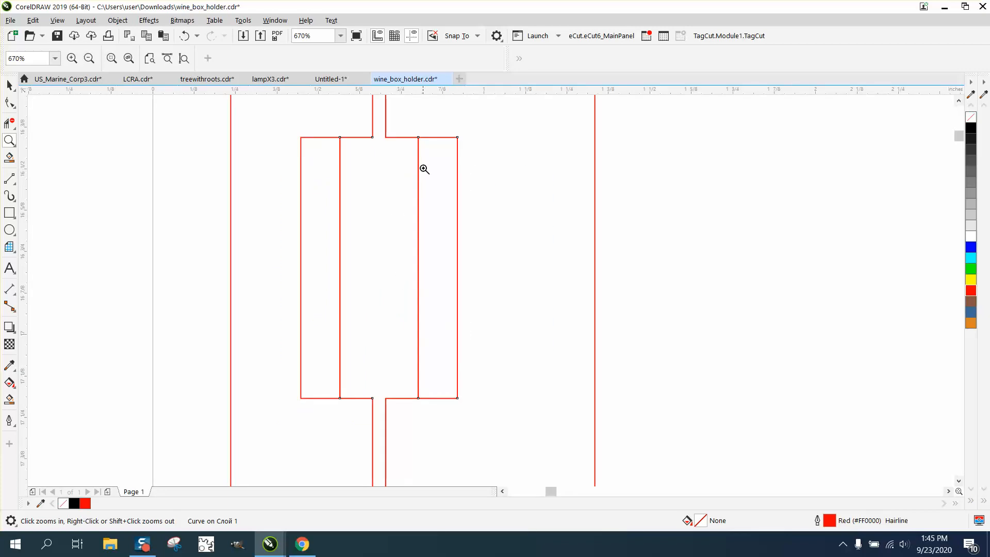
right_click(368, 241)
right_click(364, 243)
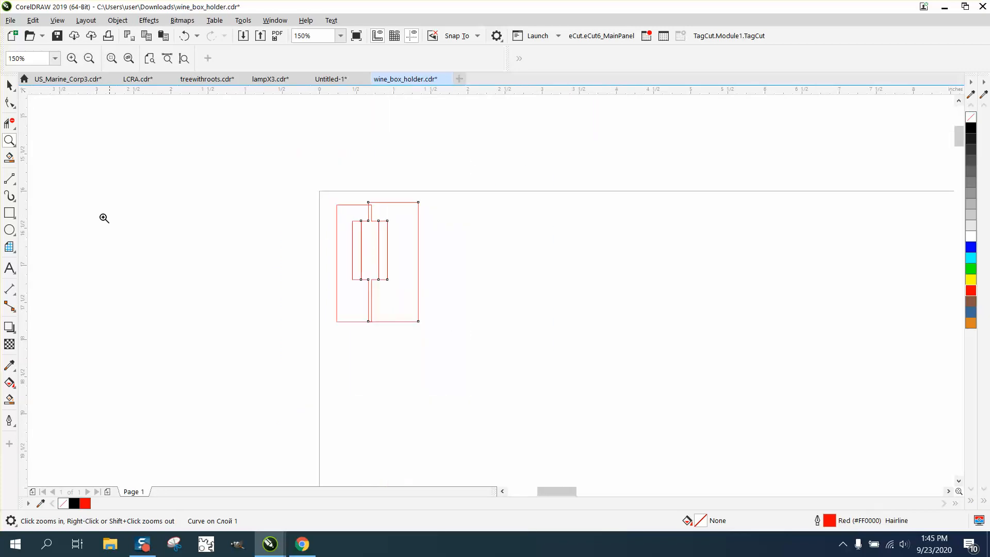
click(10, 85)
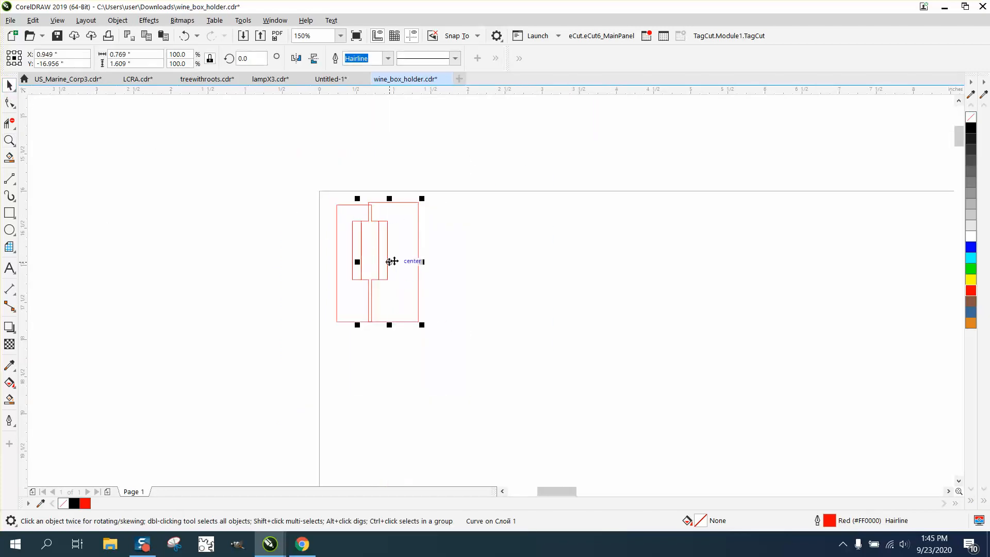
drag(391, 261, 428, 259)
Look over the full set of wine box parts laid out beside the page
scroll(194, 247, down, 1)
scroll(194, 242, down, 2)
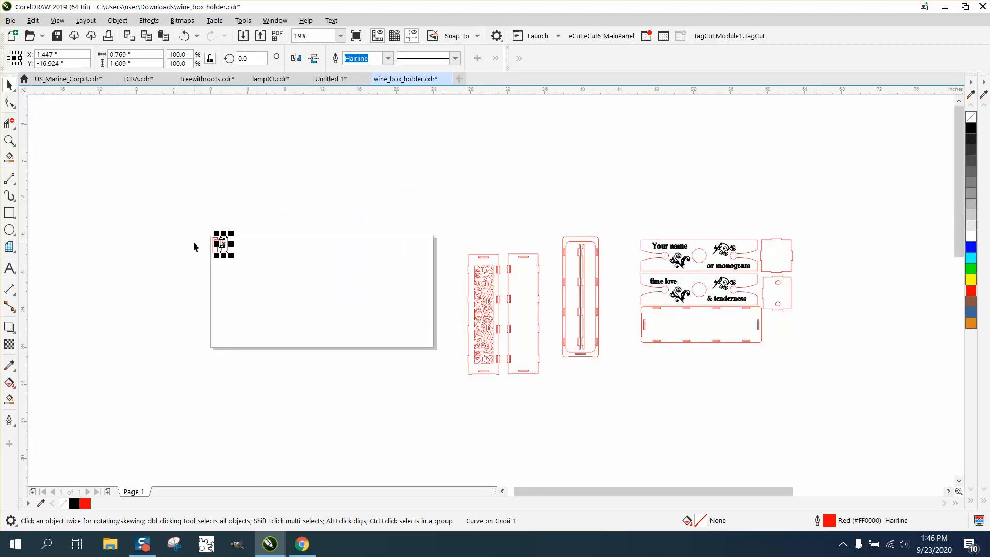
click(10, 140)
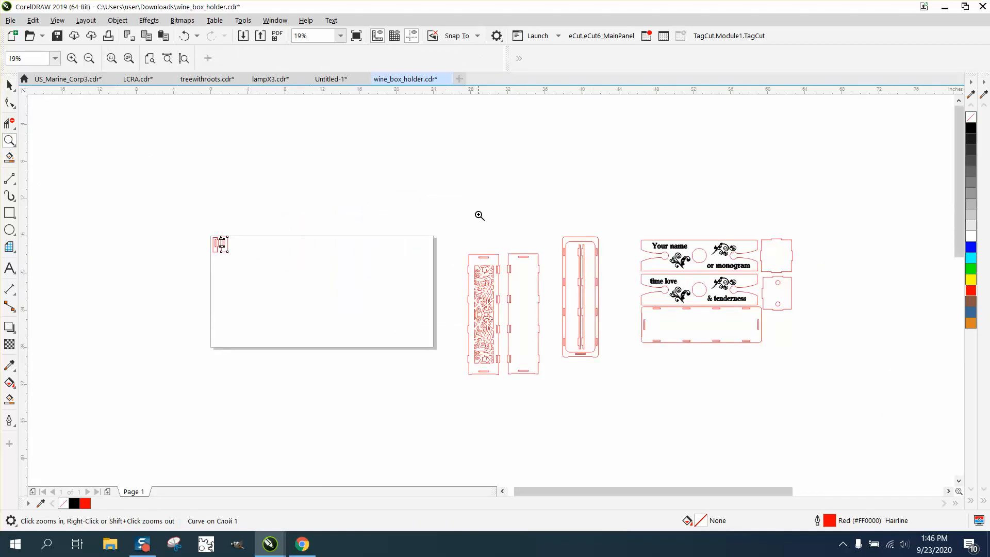
drag(479, 209, 822, 394)
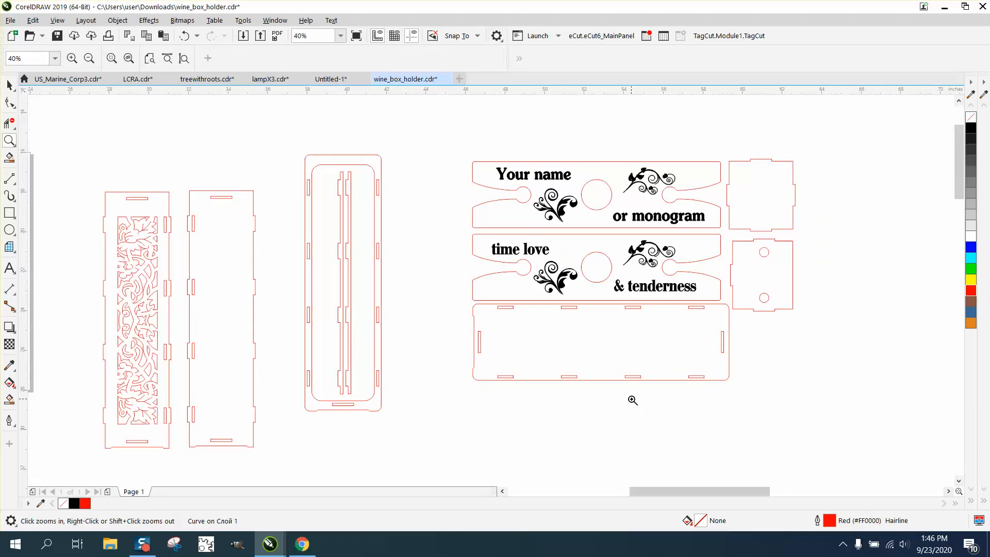